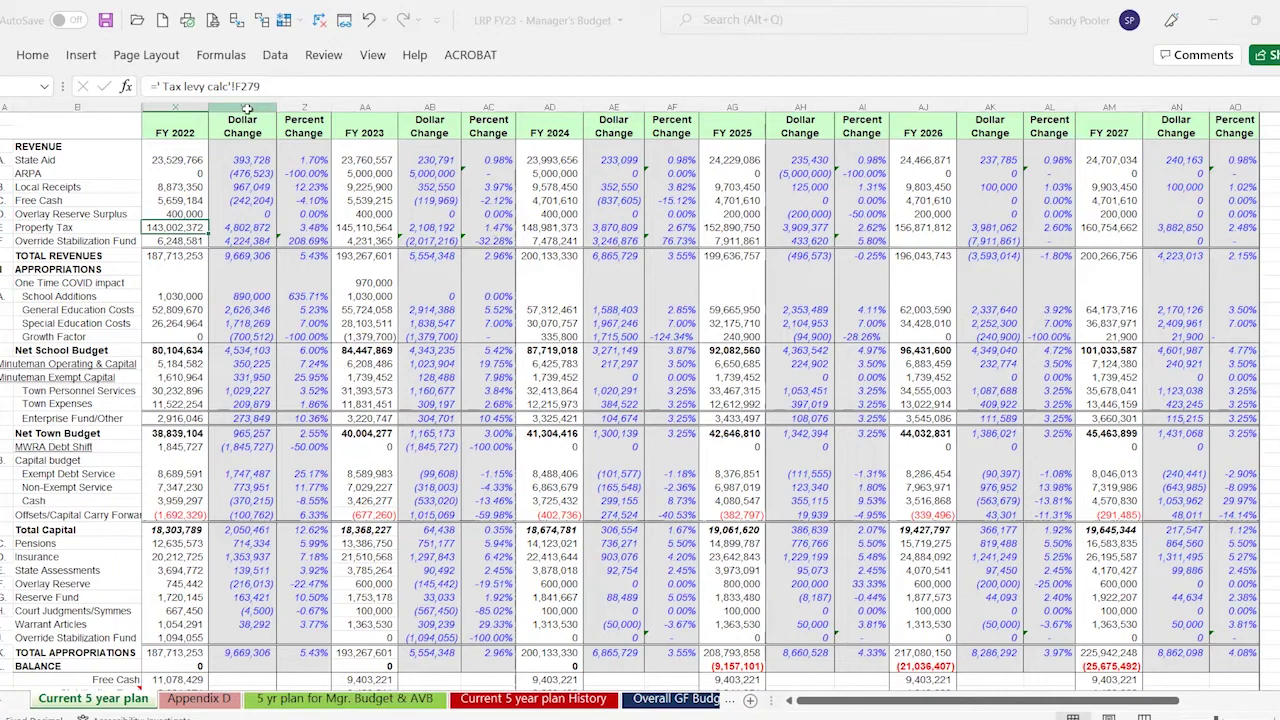
Step: Hide the Dollar Change and Percent Change columns between FY 2022 and FY 2023
{"action": "left_click", "coordinate": [301, 108], "text": "shift"}
{"action": "right_click", "coordinate": [303, 108]}
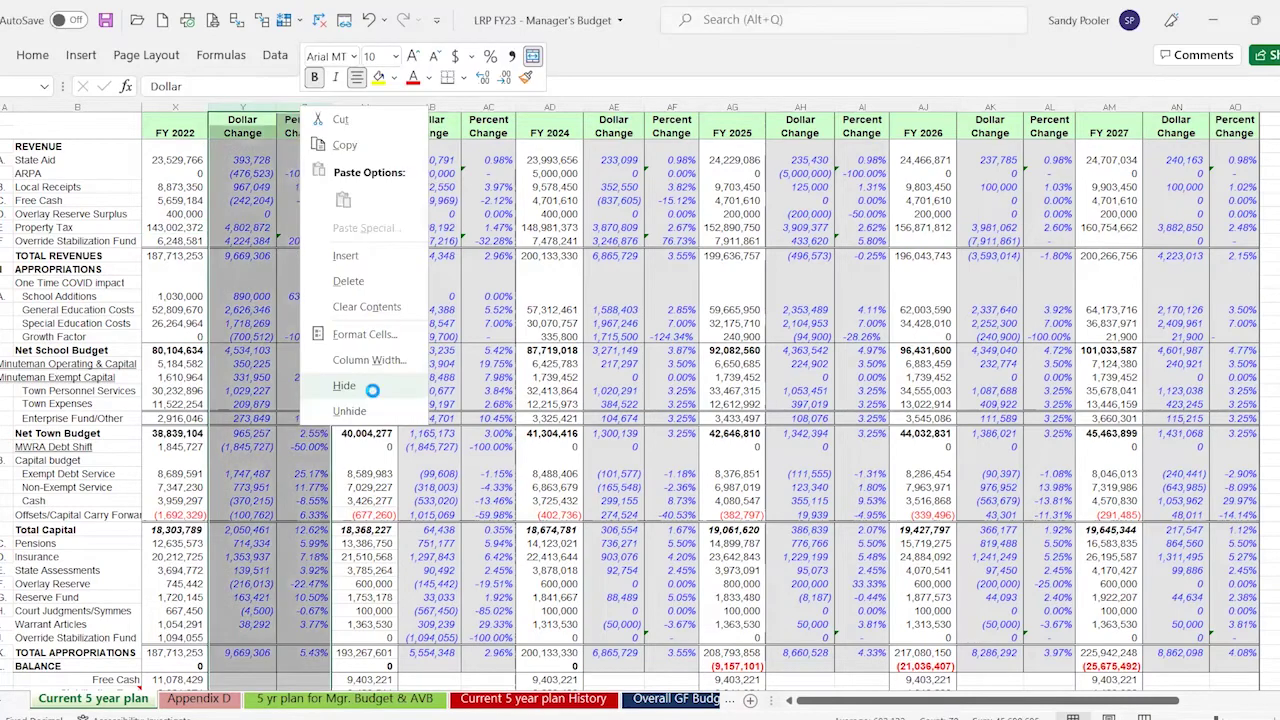
{"action": "left_click", "coordinate": [372, 391]}
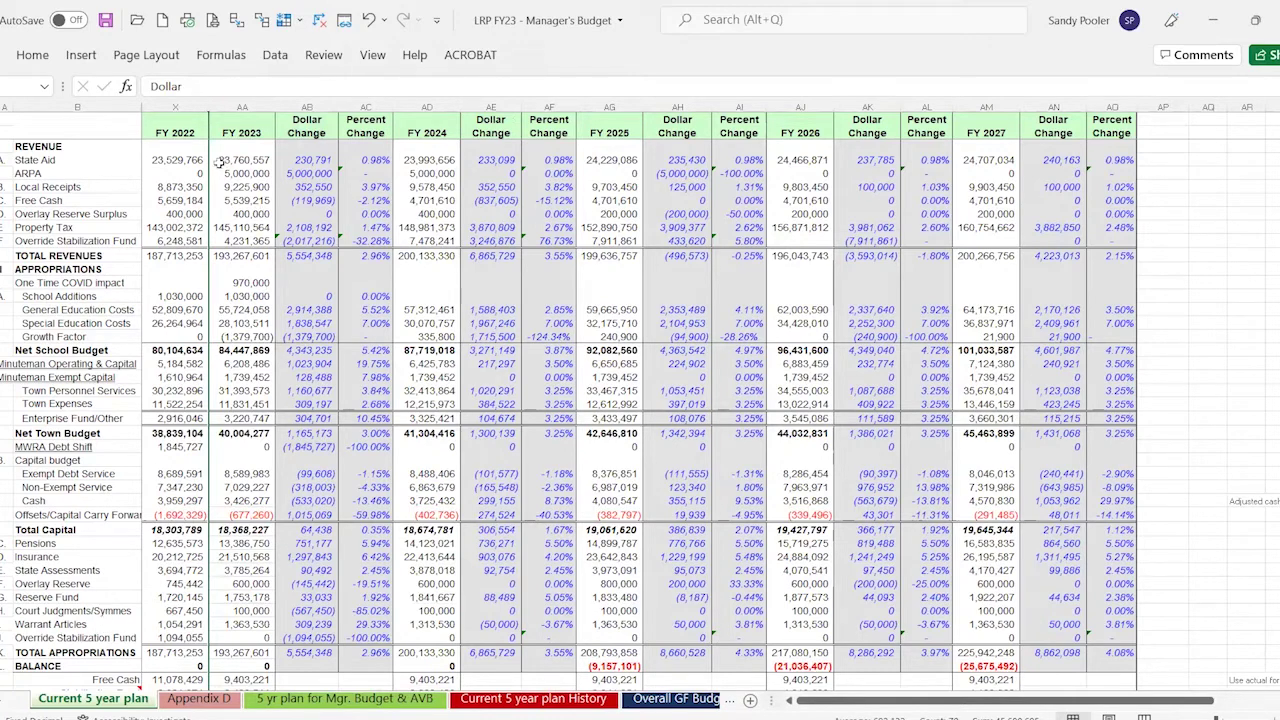
Step: Examine the fiscal year column headings of the current five-year plan from FY 2022 through FY 2026
{"action": "left_click", "coordinate": [171, 133]}
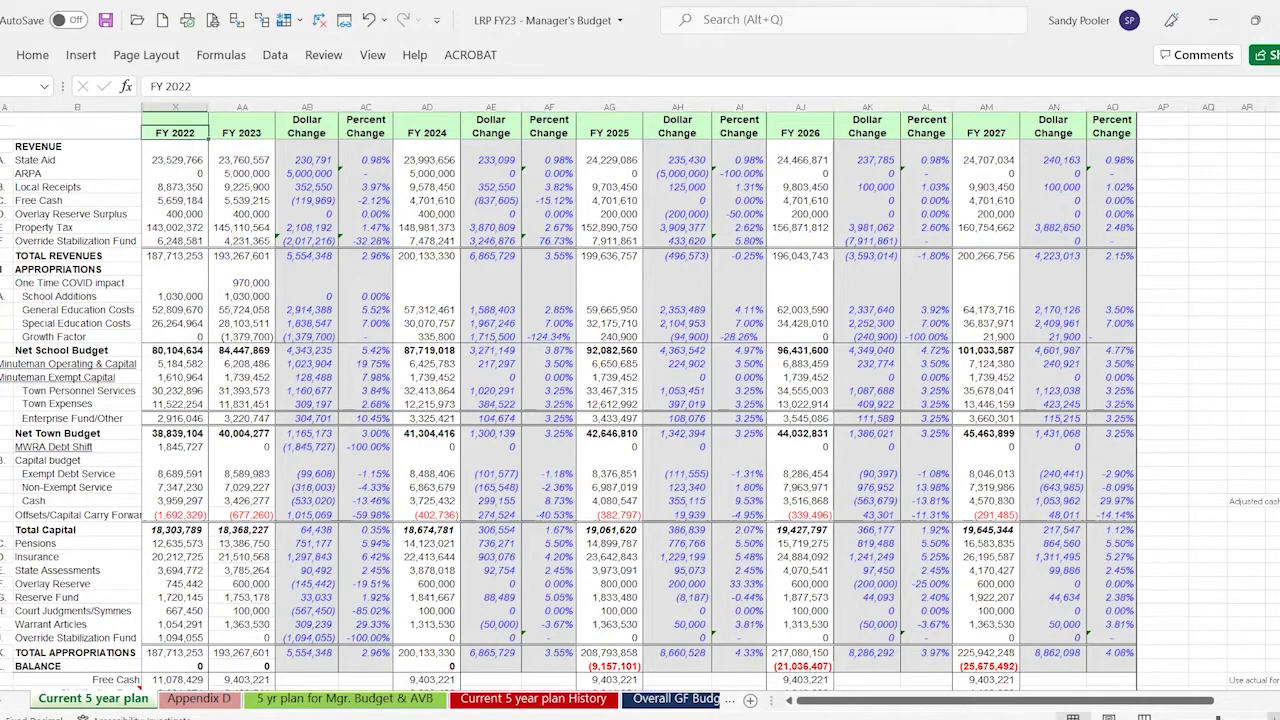
{"action": "scroll", "coordinate": [640, 400], "scroll_direction": "up", "scroll_amount": 1}
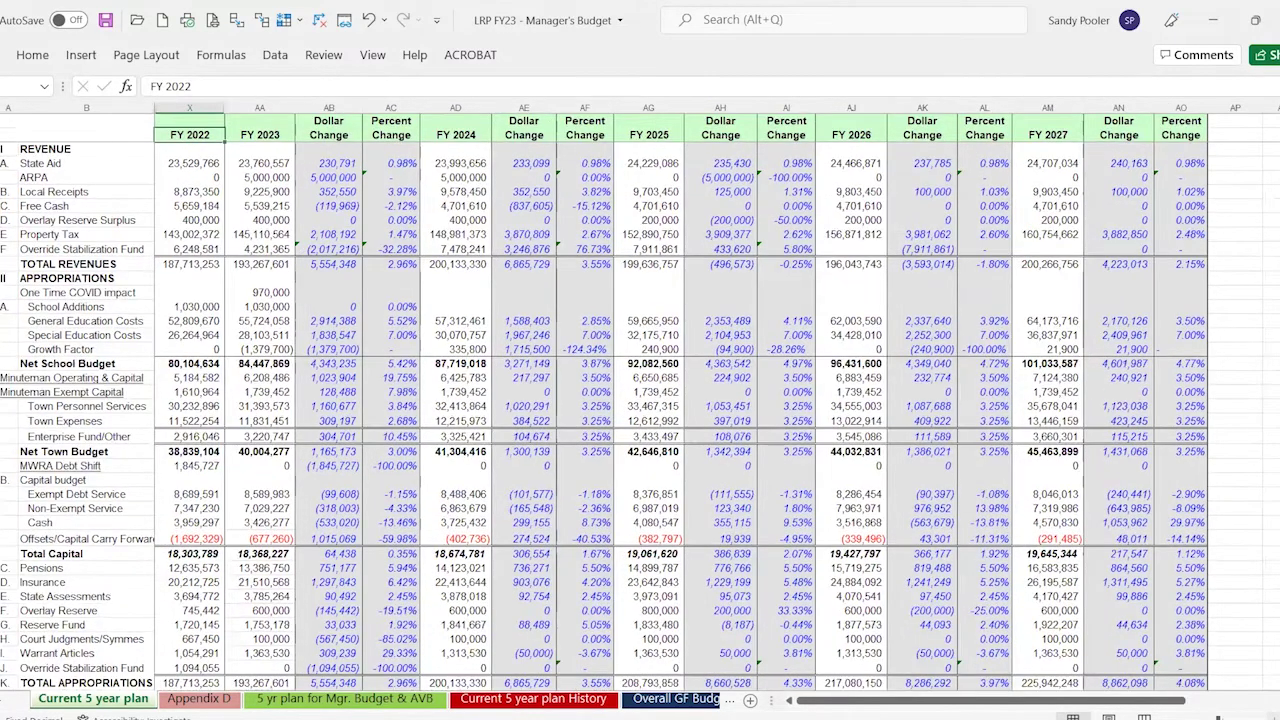
{"action": "scroll", "coordinate": [640, 400], "scroll_direction": "up", "scroll_amount": 1}
{"action": "scroll", "coordinate": [714, 530], "scroll_direction": "up", "scroll_amount": 1}
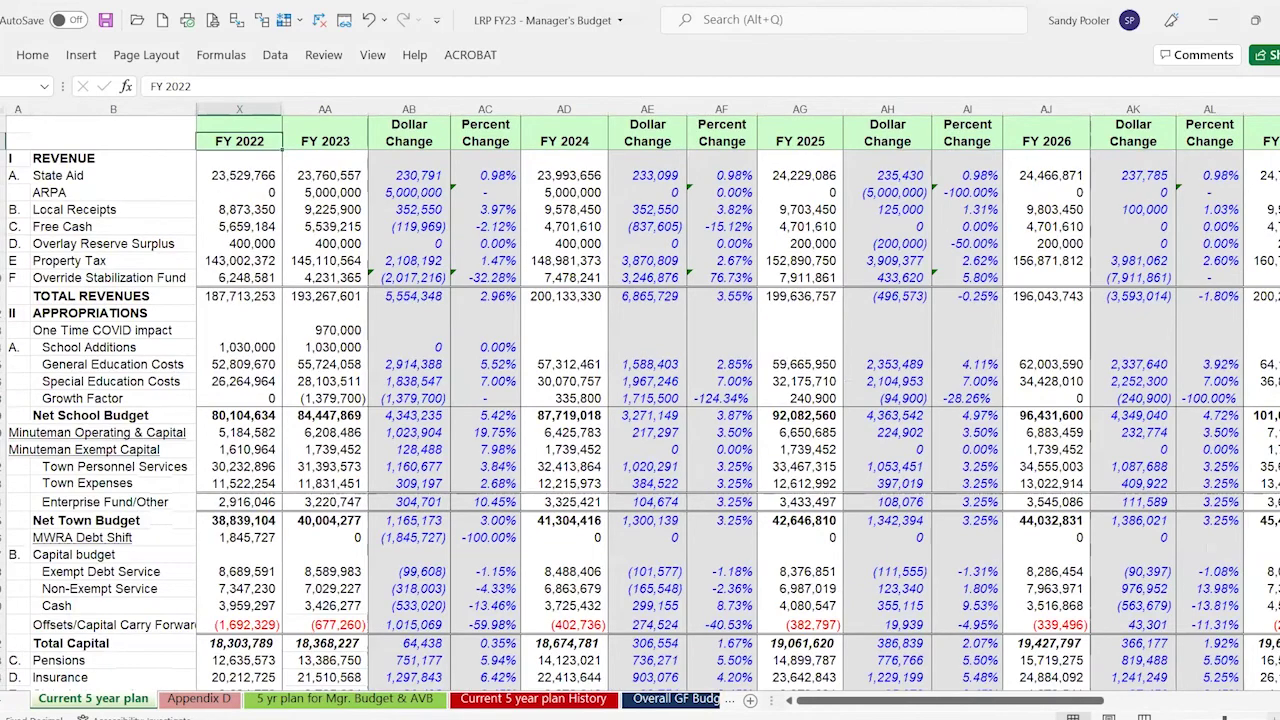
{"action": "scroll", "coordinate": [268, 182], "scroll_direction": "up", "scroll_amount": 1}
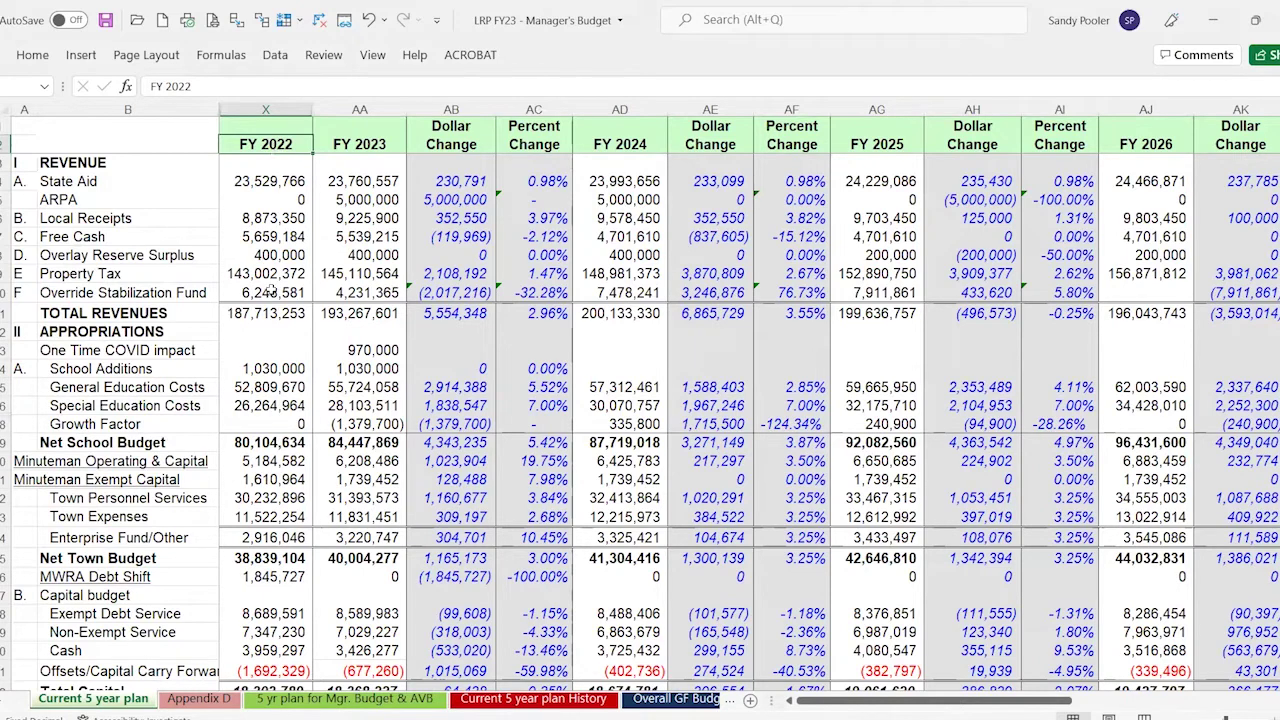
{"action": "left_click", "coordinate": [362, 150]}
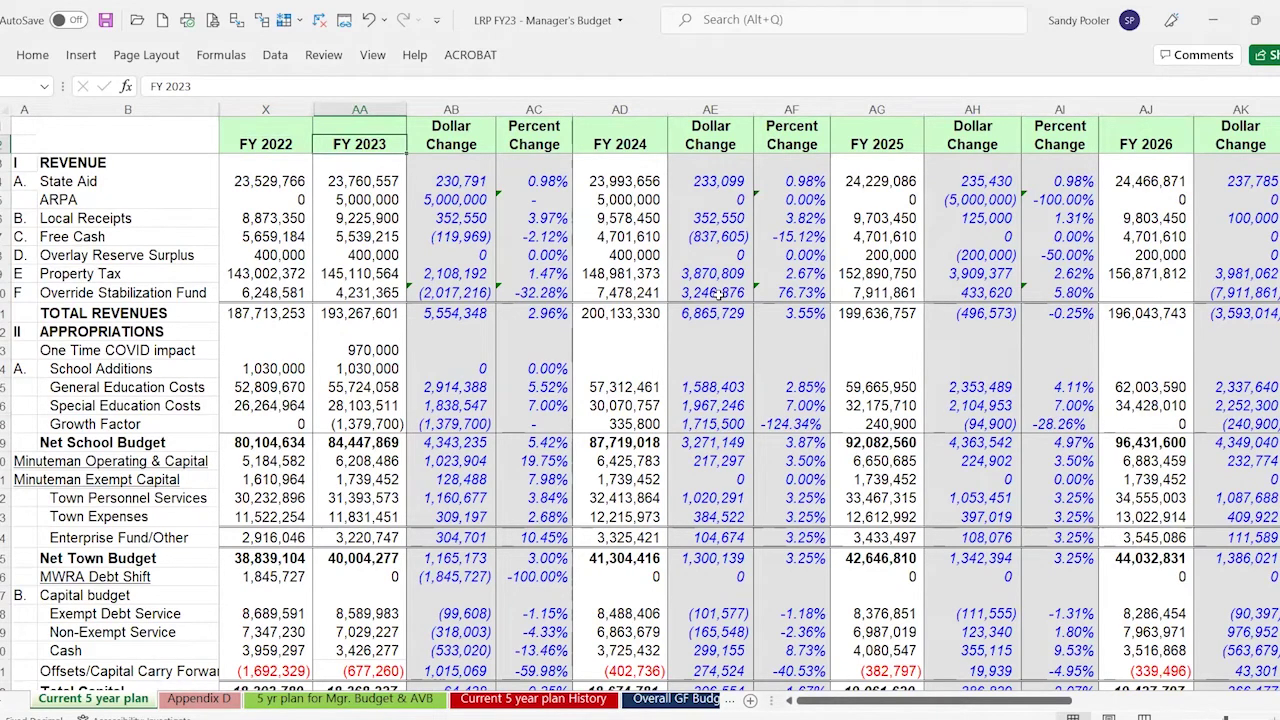
{"action": "key", "text": "Right"}
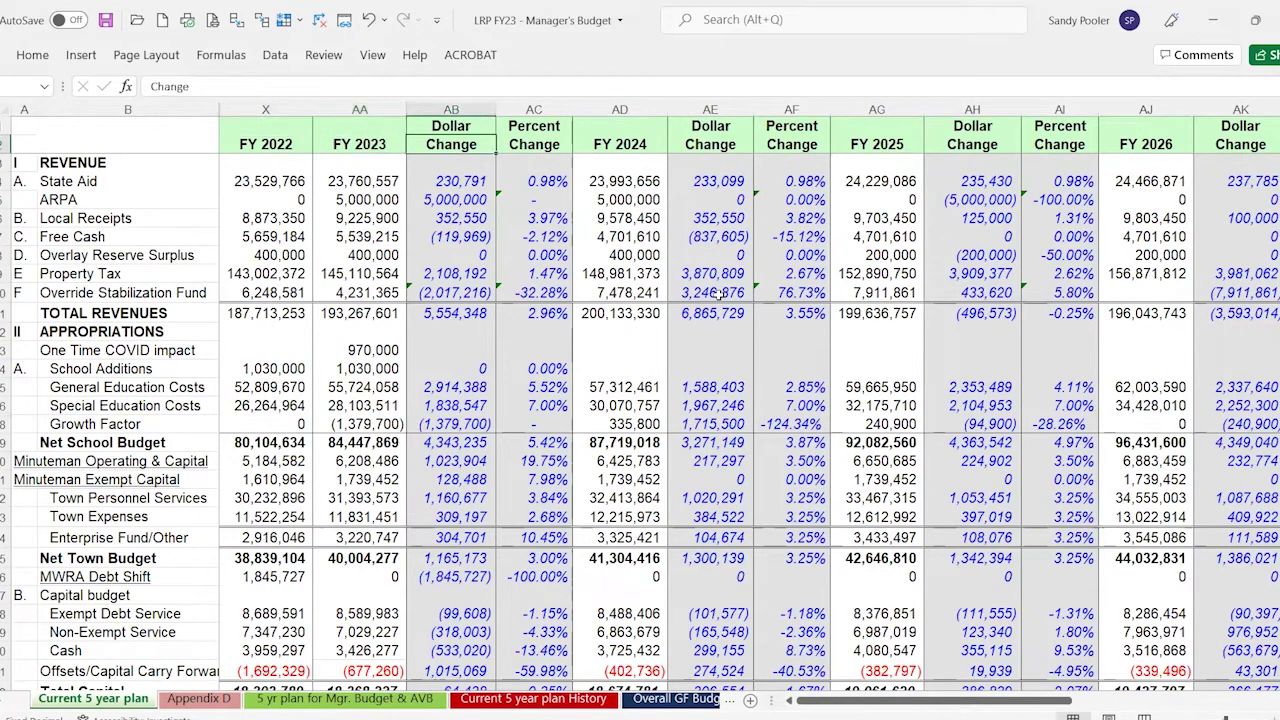
{"action": "key", "text": "Right"}
{"action": "key", "text": "Right"}
{"action": "key", "text": "Right"}
{"action": "key", "text": "Right"}
{"action": "key", "text": "Right"}
{"action": "key", "text": "Right"}
{"action": "key", "text": "Right"}
{"action": "key", "text": "Right"}
{"action": "key", "text": "Right"}
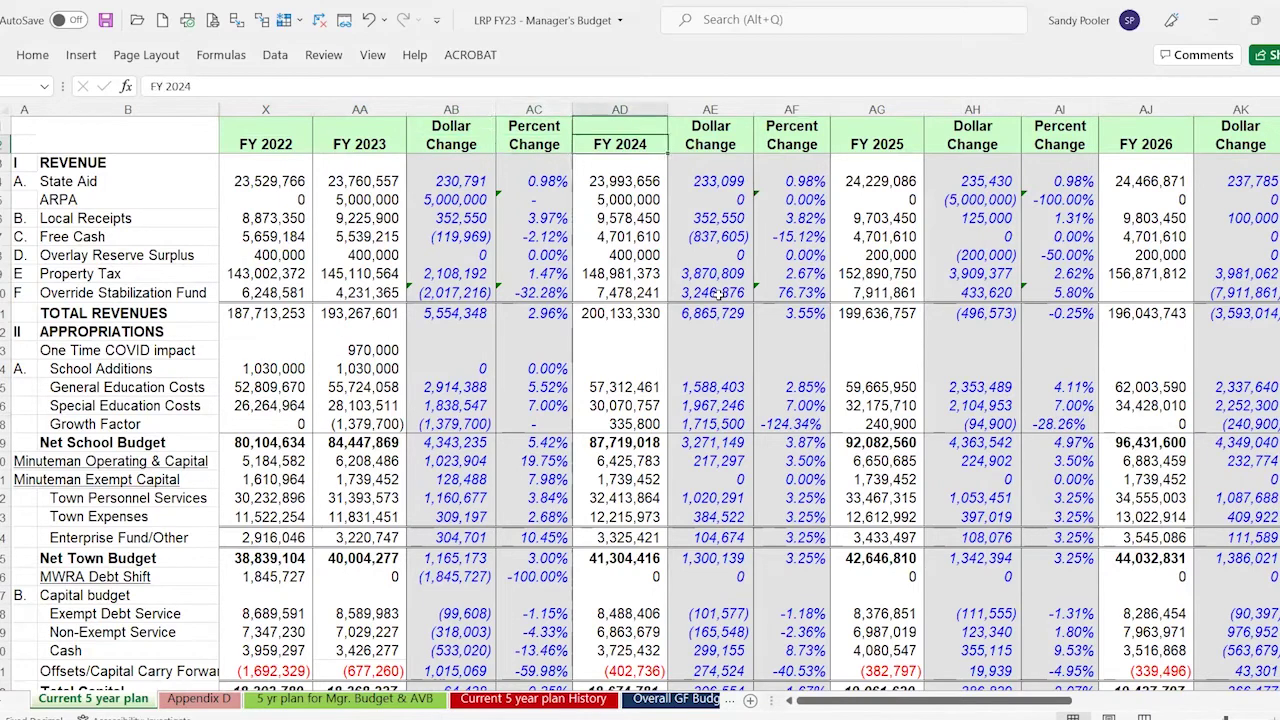
{"action": "key", "text": "Left"}
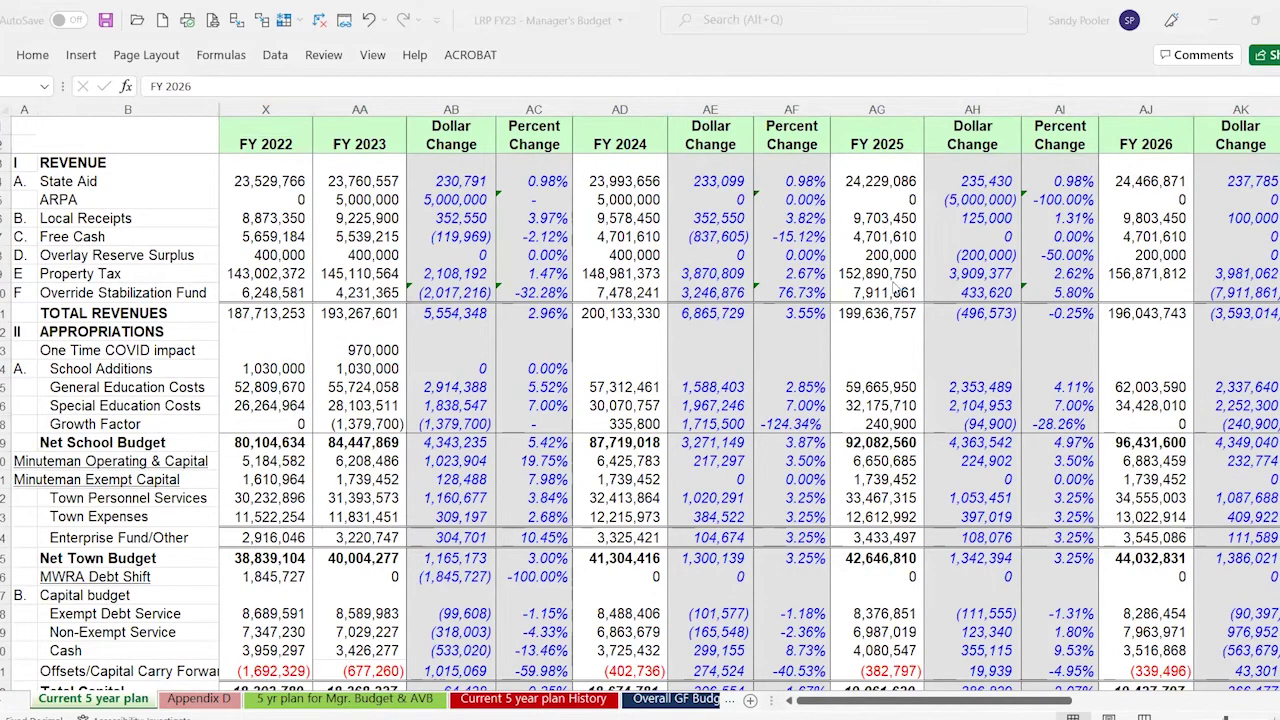
Step: Examine the BALANCE row across the fiscal years and the FY 2025 reserve figures beneath it
{"action": "scroll", "coordinate": [897, 288], "scroll_direction": "down", "scroll_amount": 8}
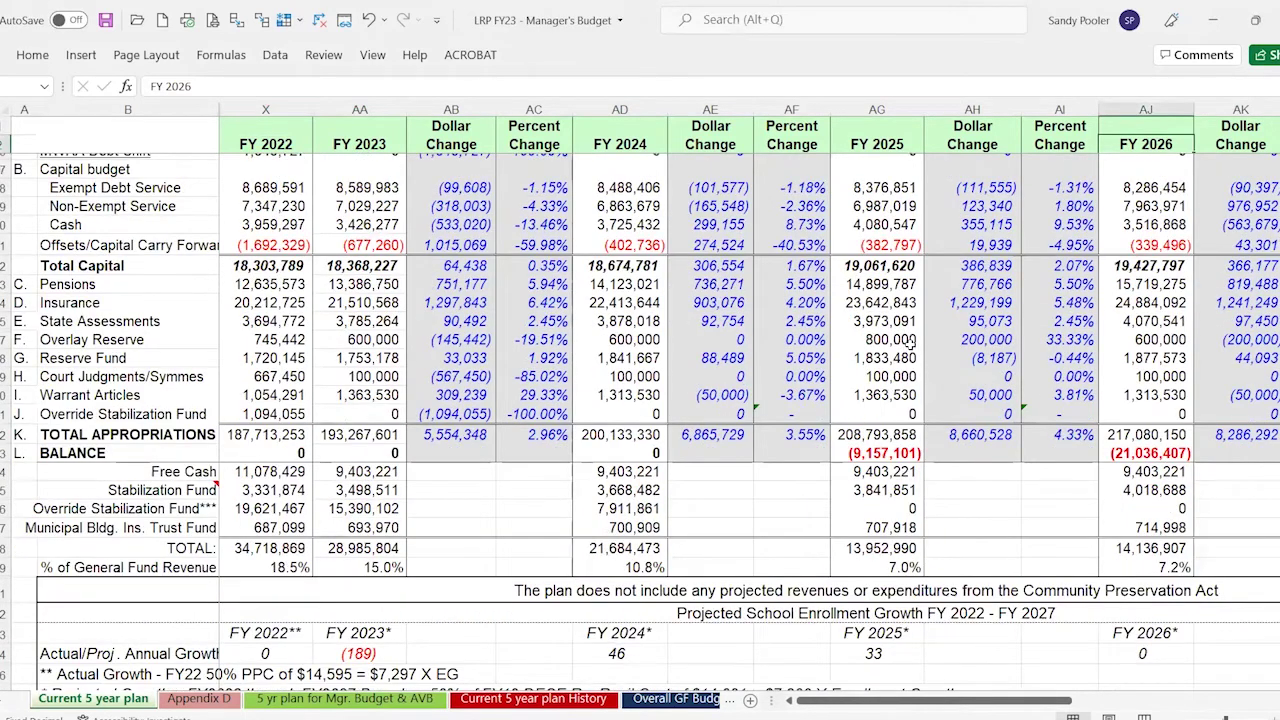
{"action": "scroll", "coordinate": [912, 338], "scroll_direction": "down", "scroll_amount": 1}
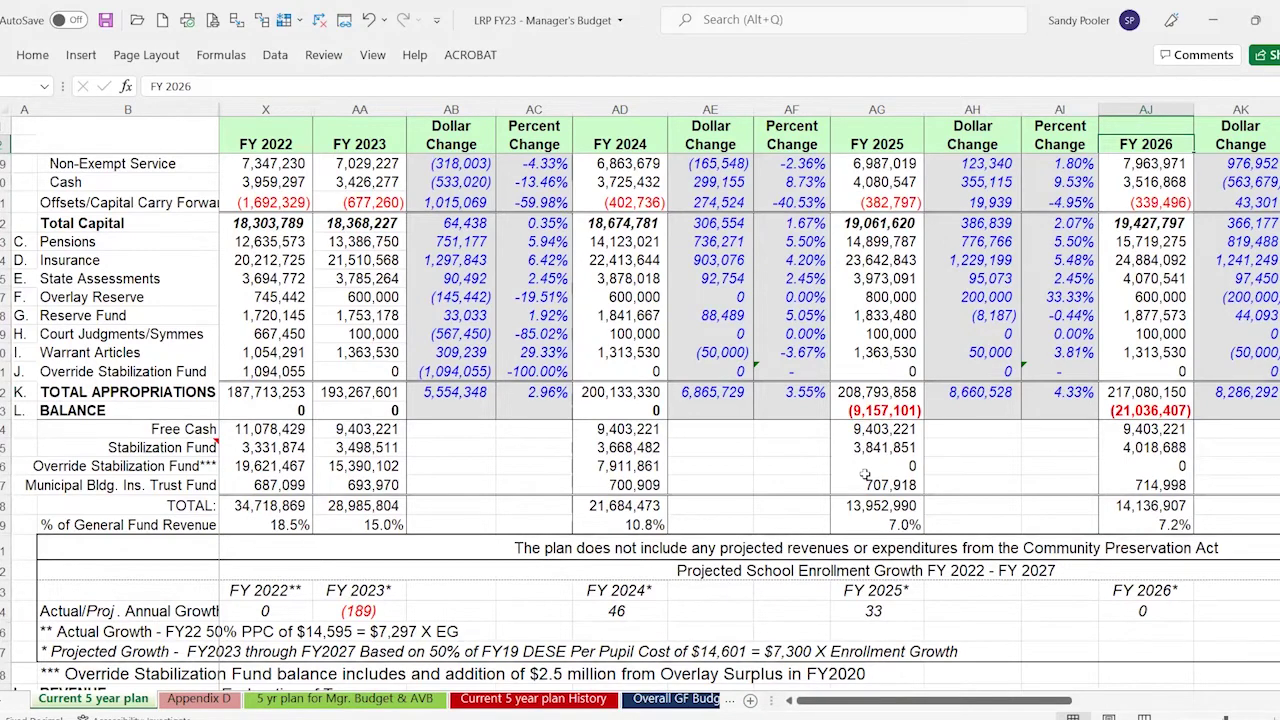
{"action": "left_click", "coordinate": [52, 410]}
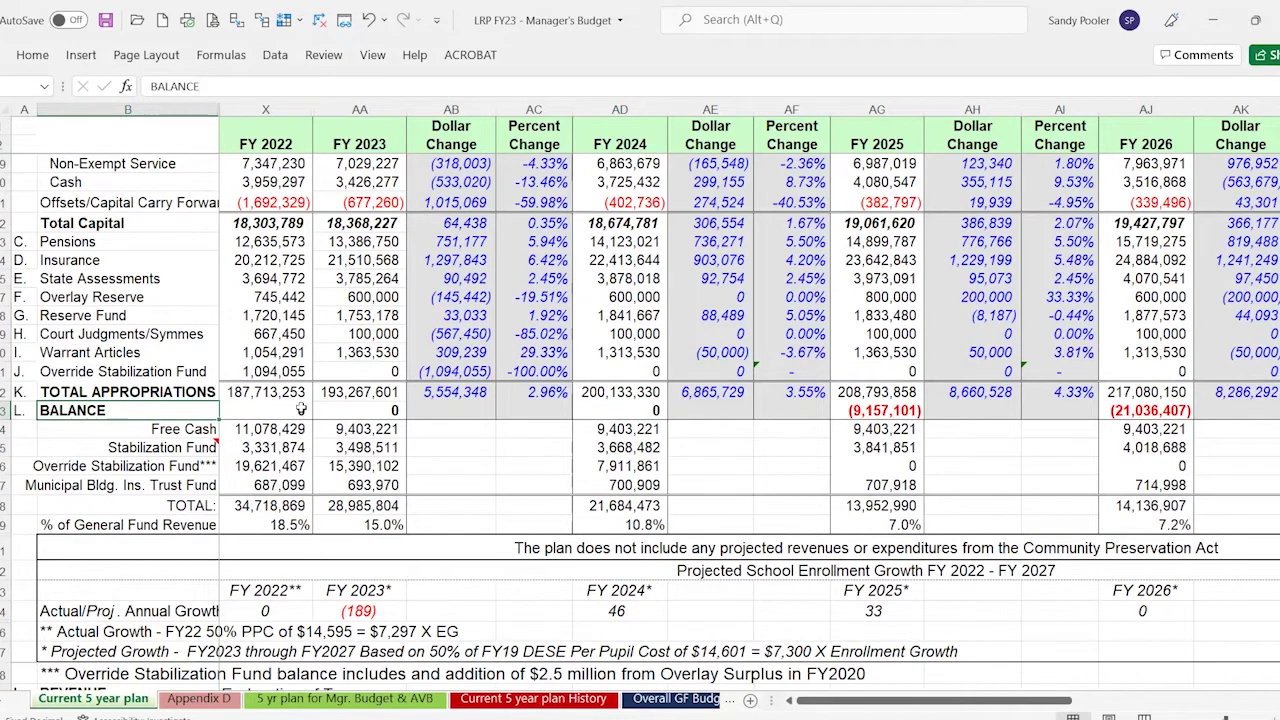
{"action": "left_click", "coordinate": [877, 411]}
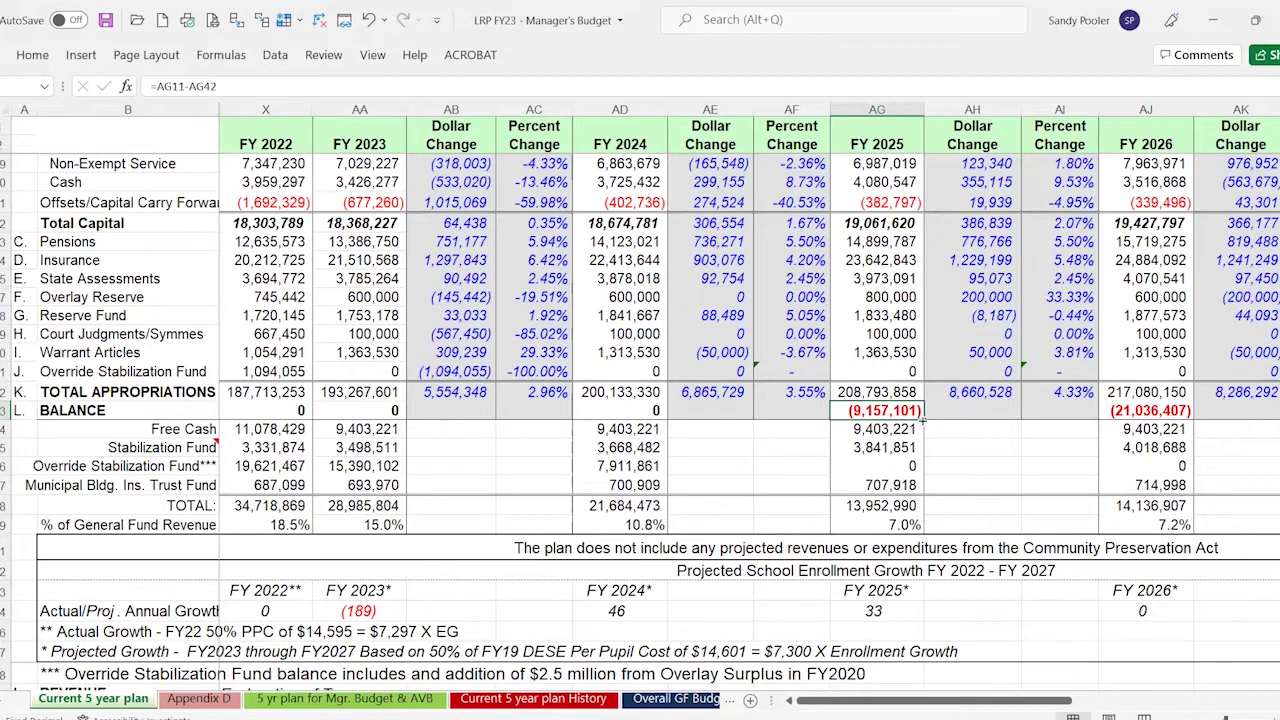
{"action": "key", "text": "Down"}
{"action": "key", "text": "Down"}
{"action": "key", "text": "Down"}
{"action": "key", "text": "Down"}
{"action": "key", "text": "Down"}
{"action": "key", "text": "Down"}
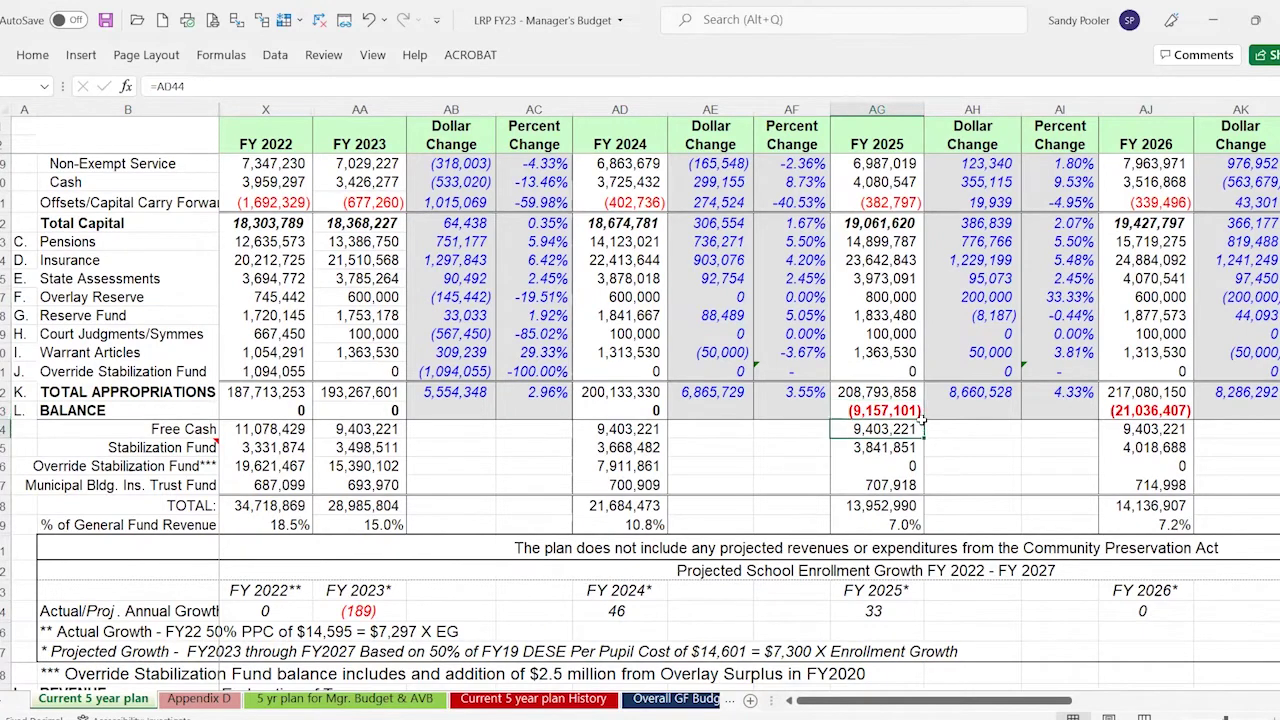
Step: Review the actual and projected annual school enrollment growth figures for FY 2022 through FY 2025
{"action": "key", "text": "Down"}
{"action": "key", "text": "Down"}
{"action": "key", "text": "Down"}
{"action": "key", "text": "Down"}
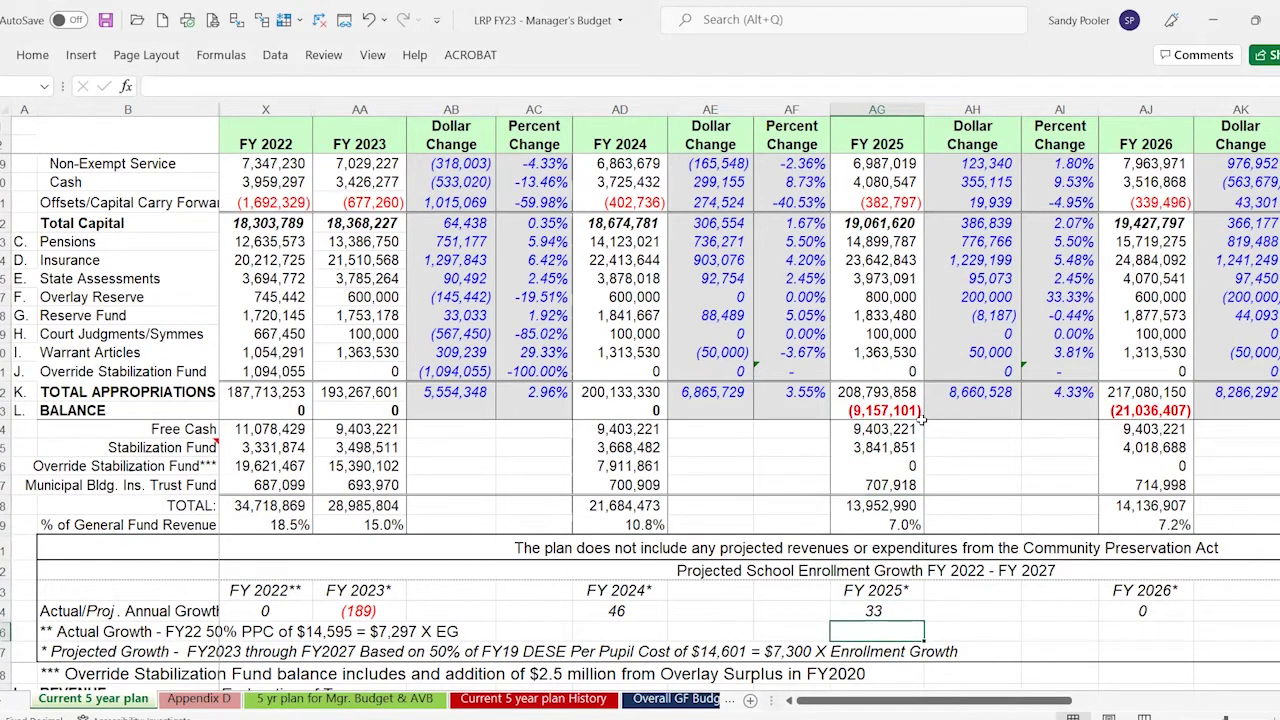
{"action": "key", "text": "Left"}
{"action": "key", "text": "Left"}
{"action": "key", "text": "Left"}
{"action": "key", "text": "Left"}
{"action": "key", "text": "Left"}
{"action": "key", "text": "Left"}
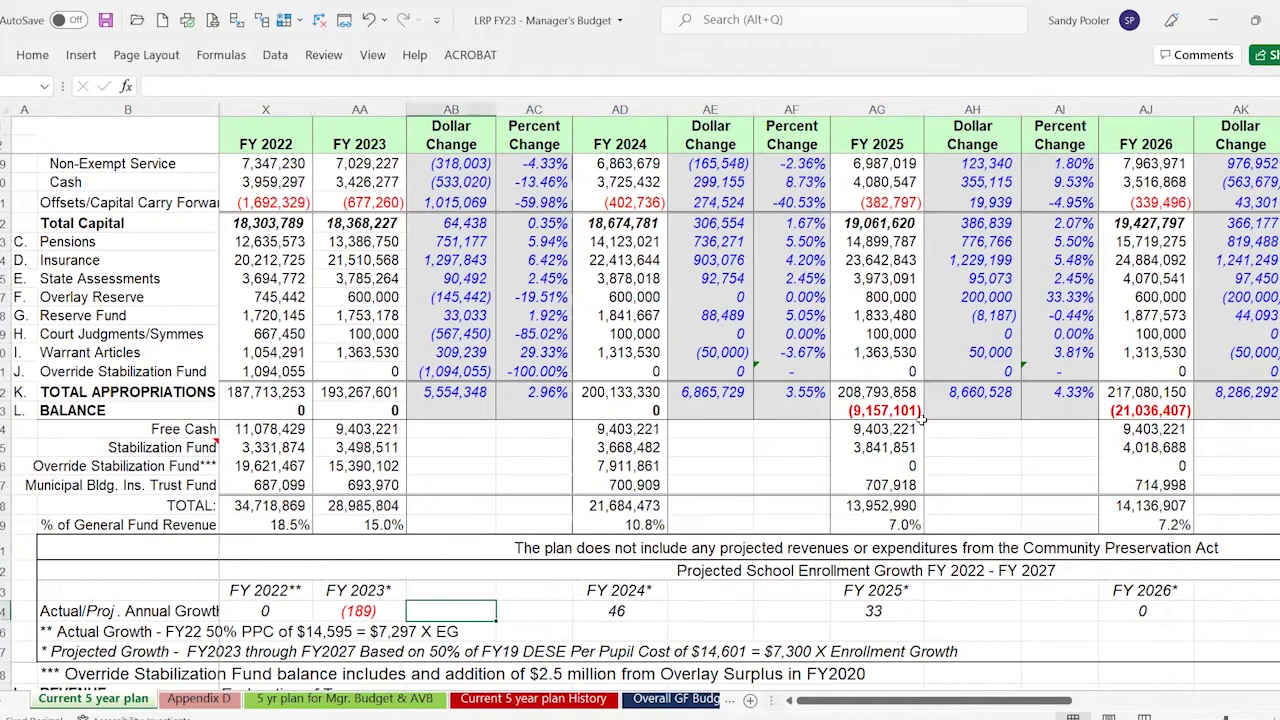
{"action": "key", "text": "Left"}
{"action": "key", "text": "Left"}
{"action": "key", "text": "Right"}
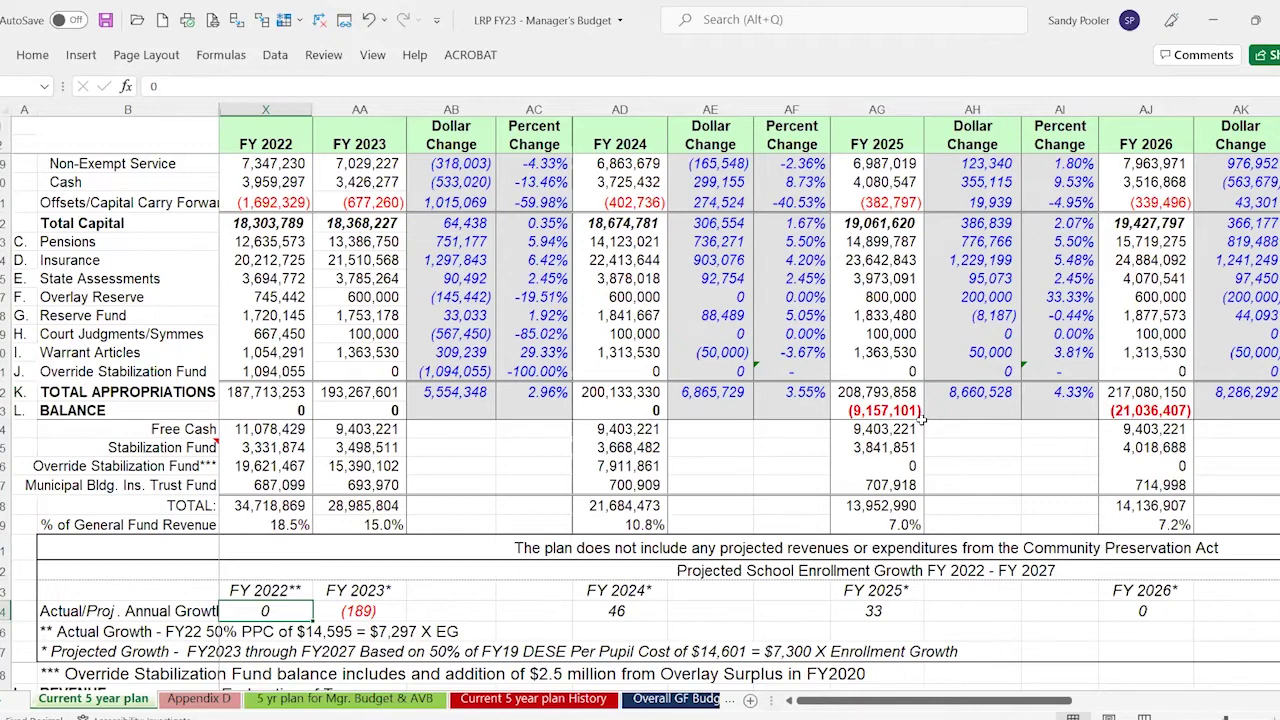
{"action": "key", "text": "Right"}
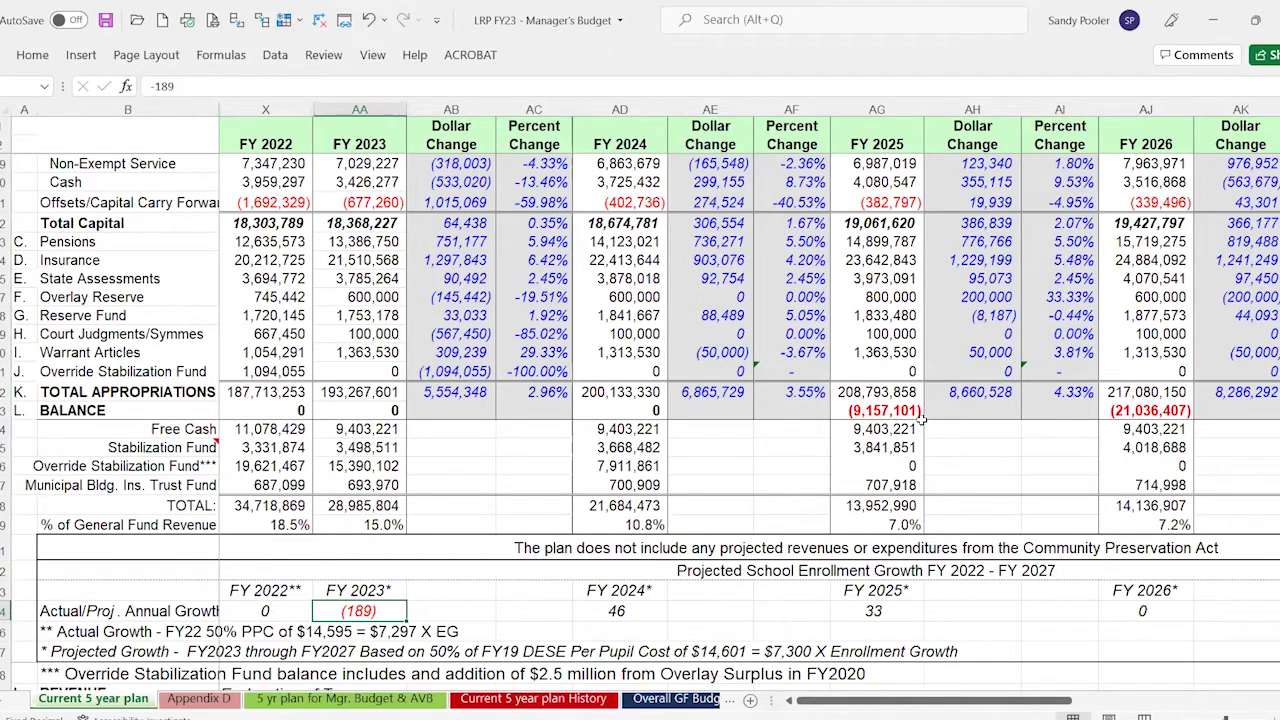
{"action": "key", "text": "Right"}
{"action": "key", "text": "Right"}
{"action": "key", "text": "Right"}
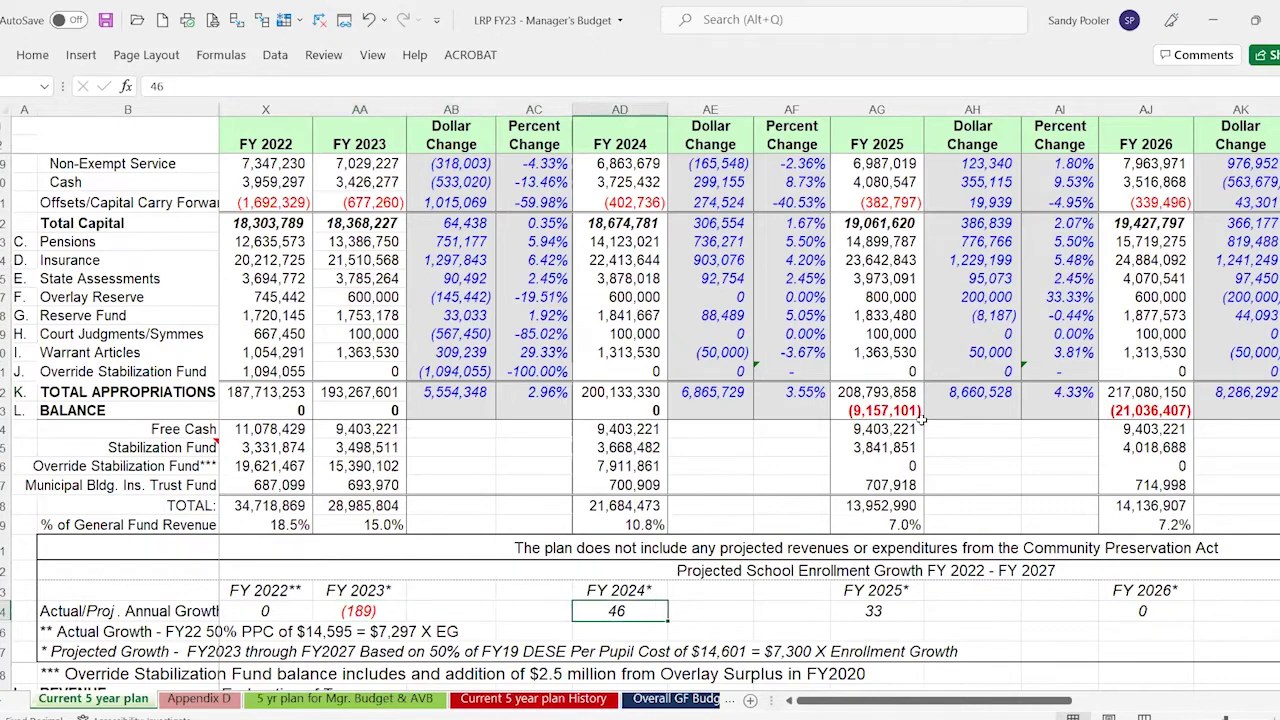
{"action": "key", "text": "Right"}
{"action": "key", "text": "Right"}
{"action": "key", "text": "Right"}
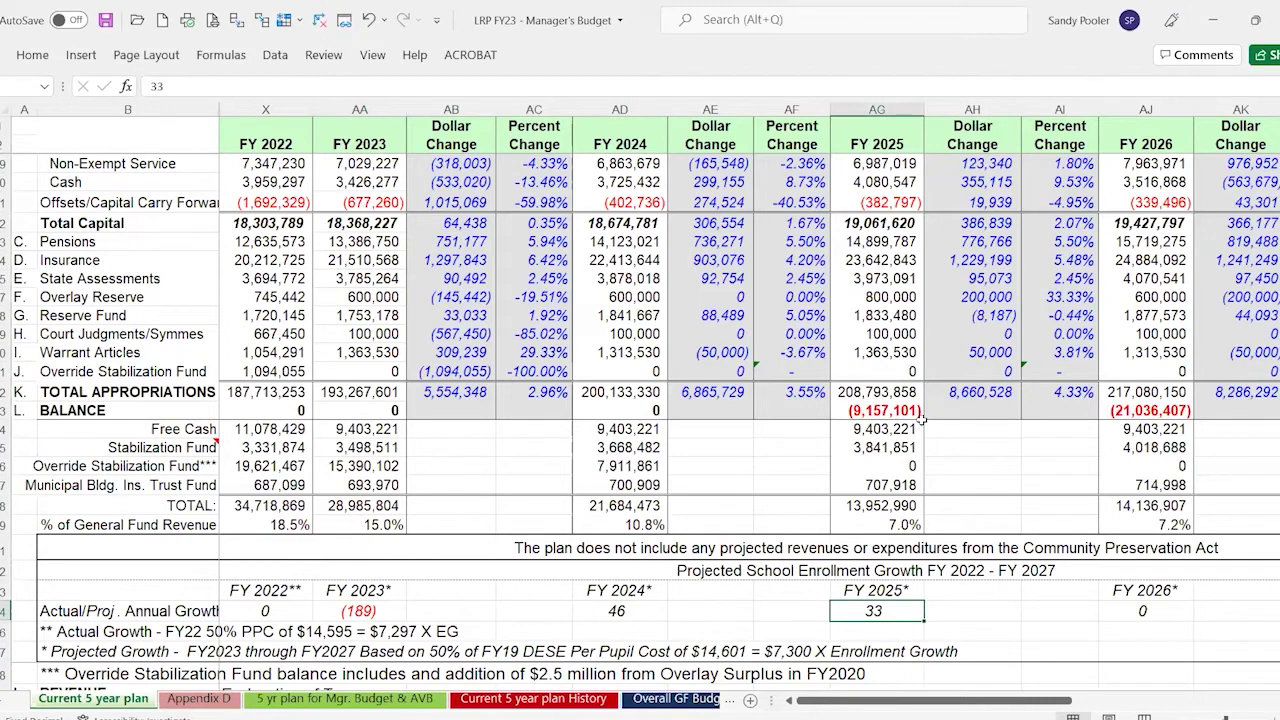
{"action": "key", "text": "Left"}
{"action": "key", "text": "Left"}
{"action": "key", "text": "Left"}
{"action": "key", "text": "Left"}
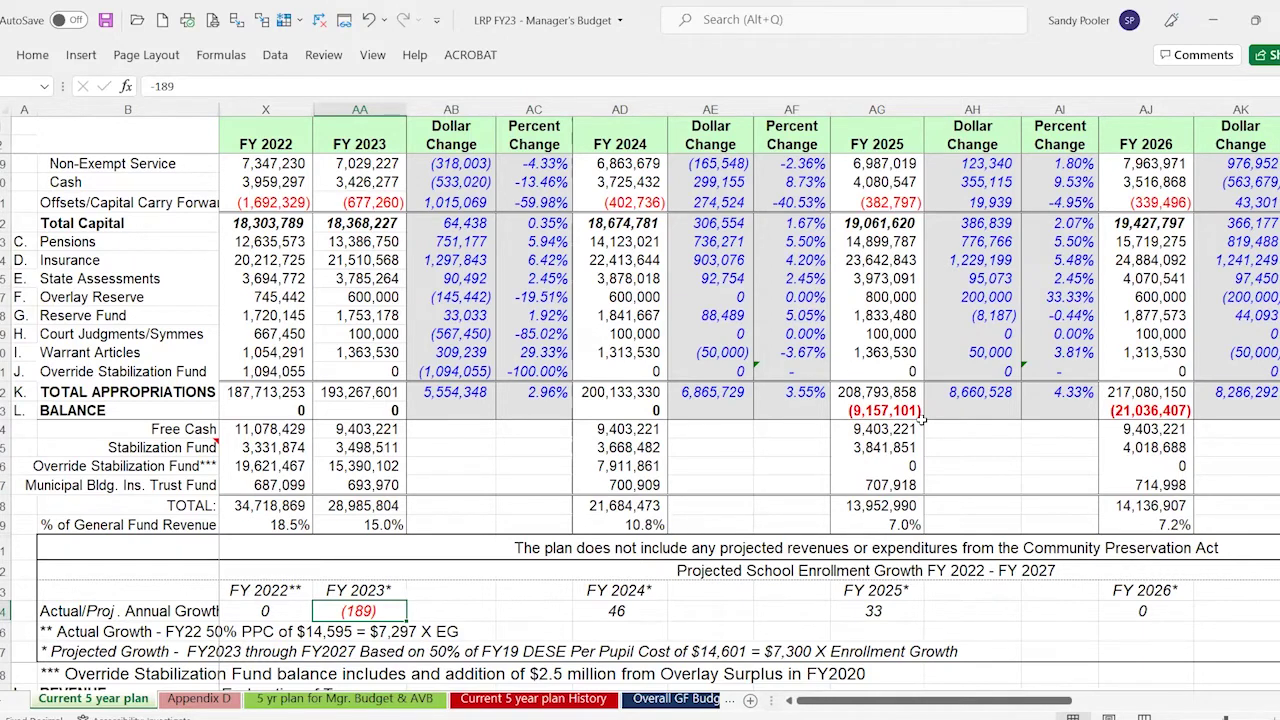
Step: Review the State Aid revenue for FY 2023 and the ARPA revenue for FY 2023 and FY 2024
{"action": "key", "text": "Page_Up"}
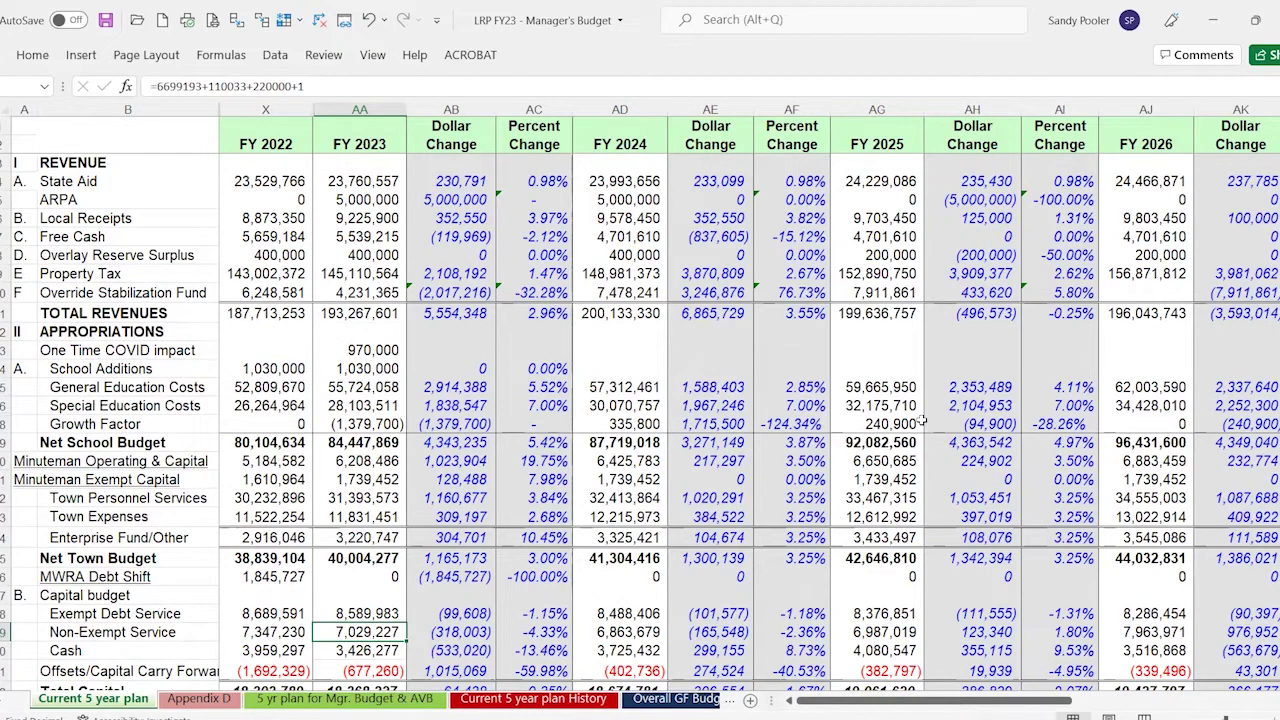
{"action": "left_click", "coordinate": [84, 180]}
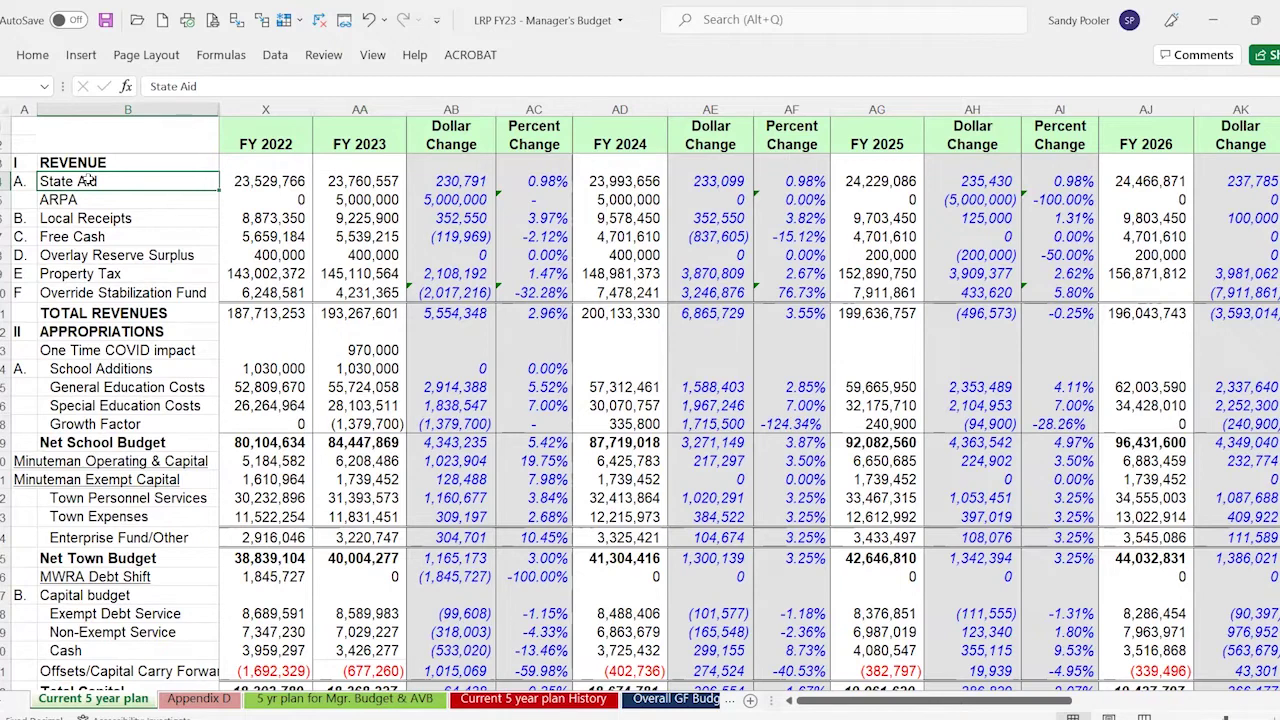
{"action": "key", "text": "Right"}
{"action": "key", "text": "Right"}
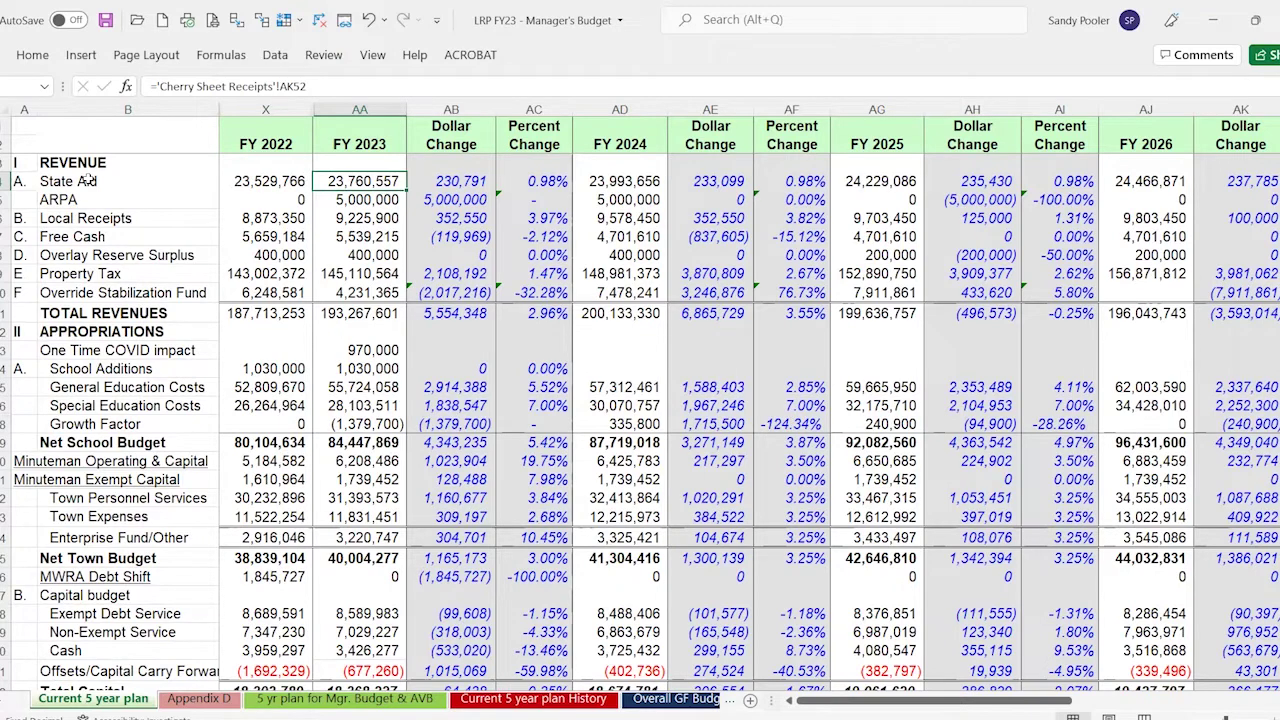
{"action": "key", "text": "Right"}
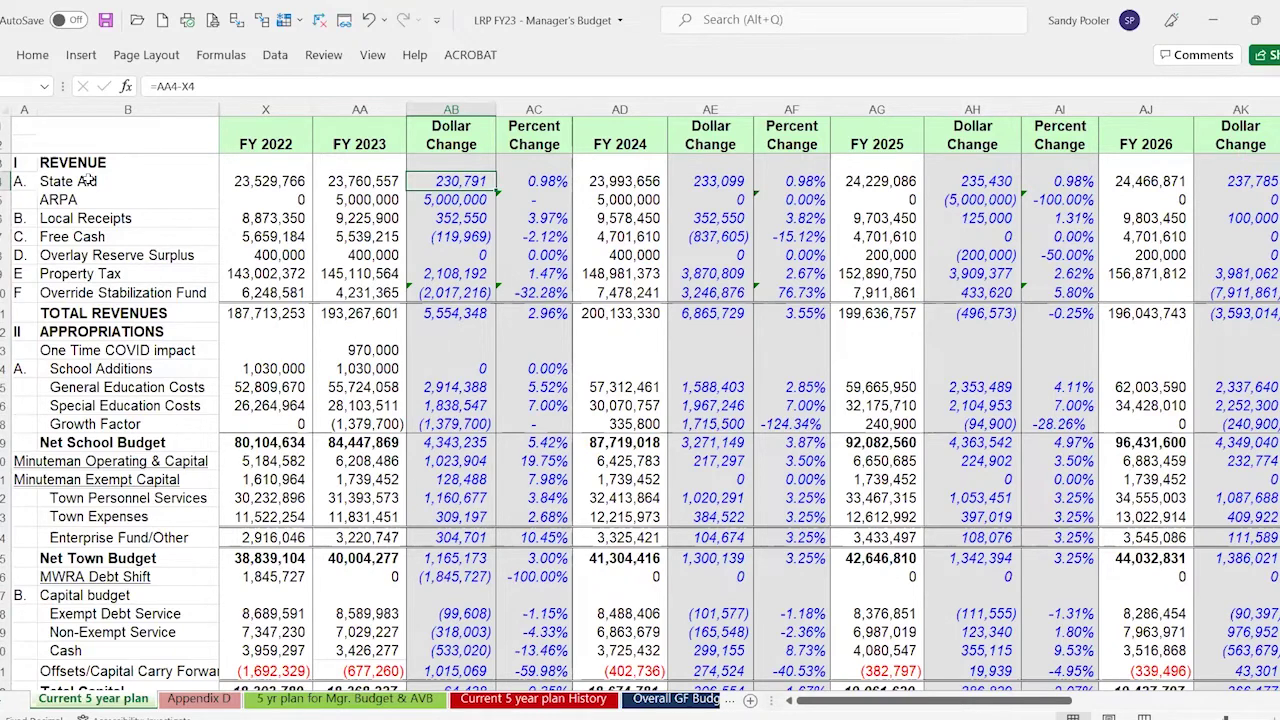
{"action": "key", "text": "Left"}
{"action": "key", "text": "Down"}
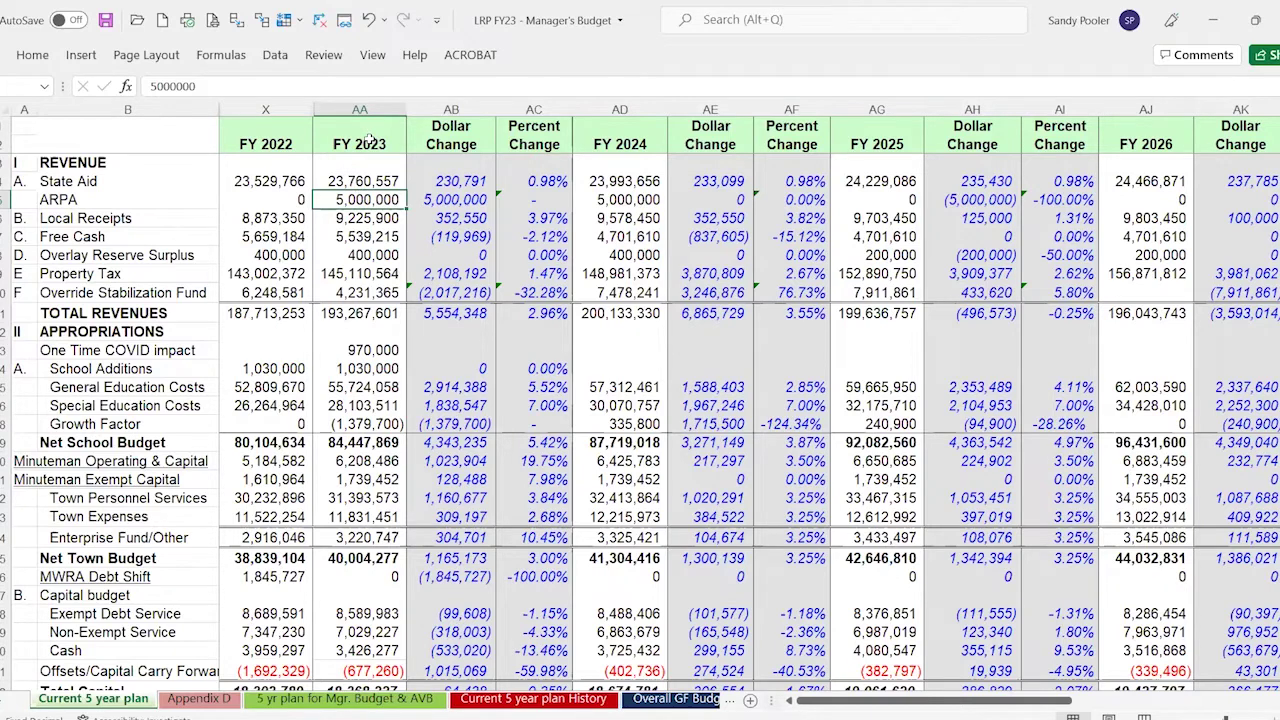
{"action": "left_click", "coordinate": [645, 202]}
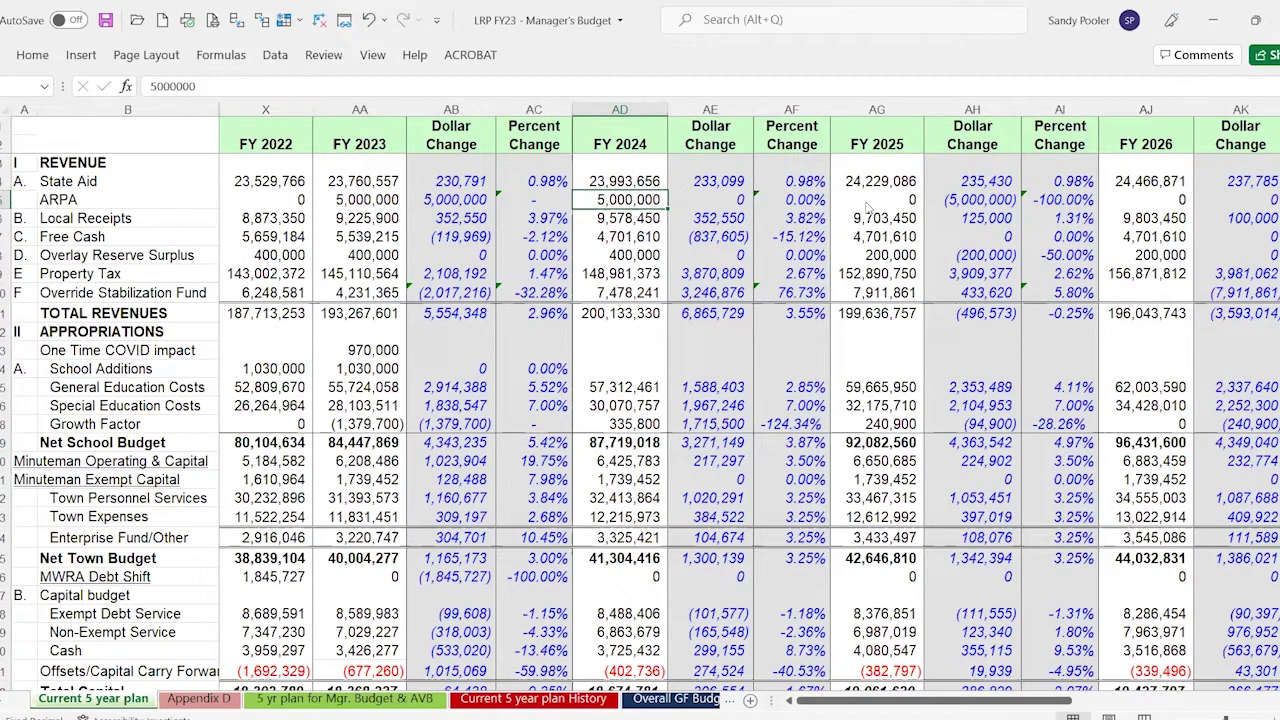
Step: Review the Local Receipts revenue for FY 2023 and the Free Cash revenue for FY 2023 through FY 2025
{"action": "left_click", "coordinate": [359, 220]}
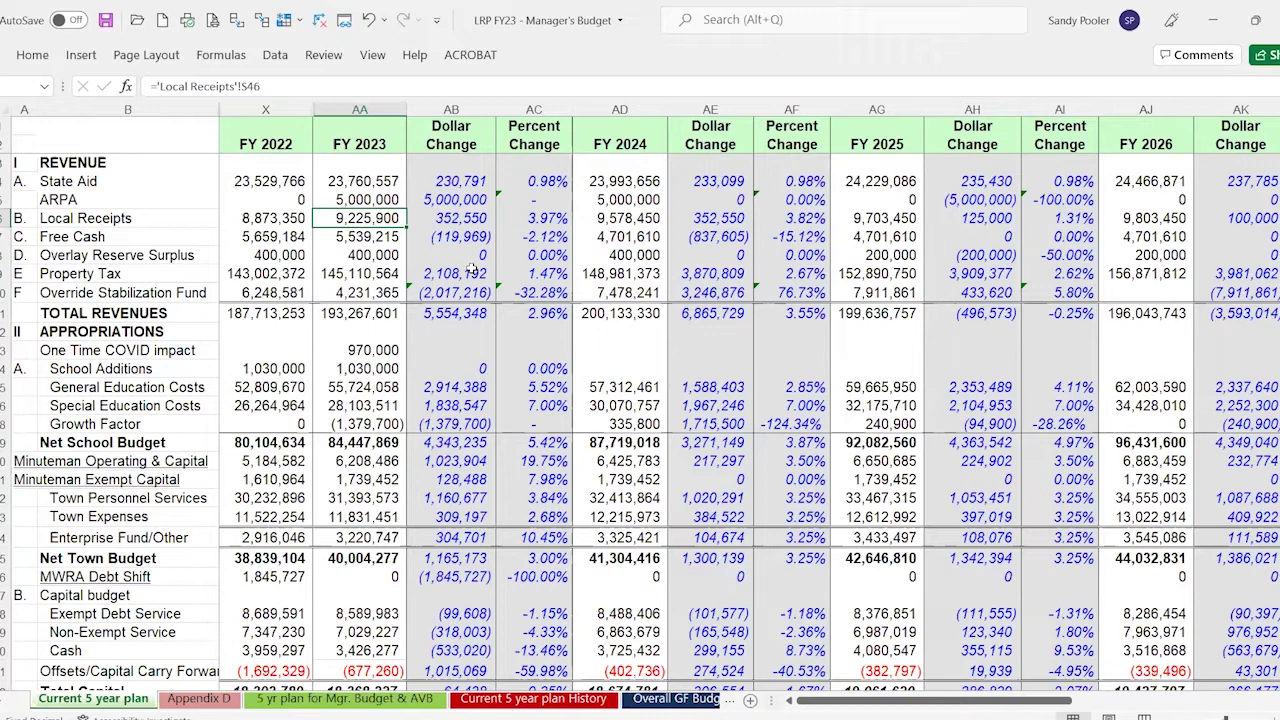
{"action": "key", "text": "Down"}
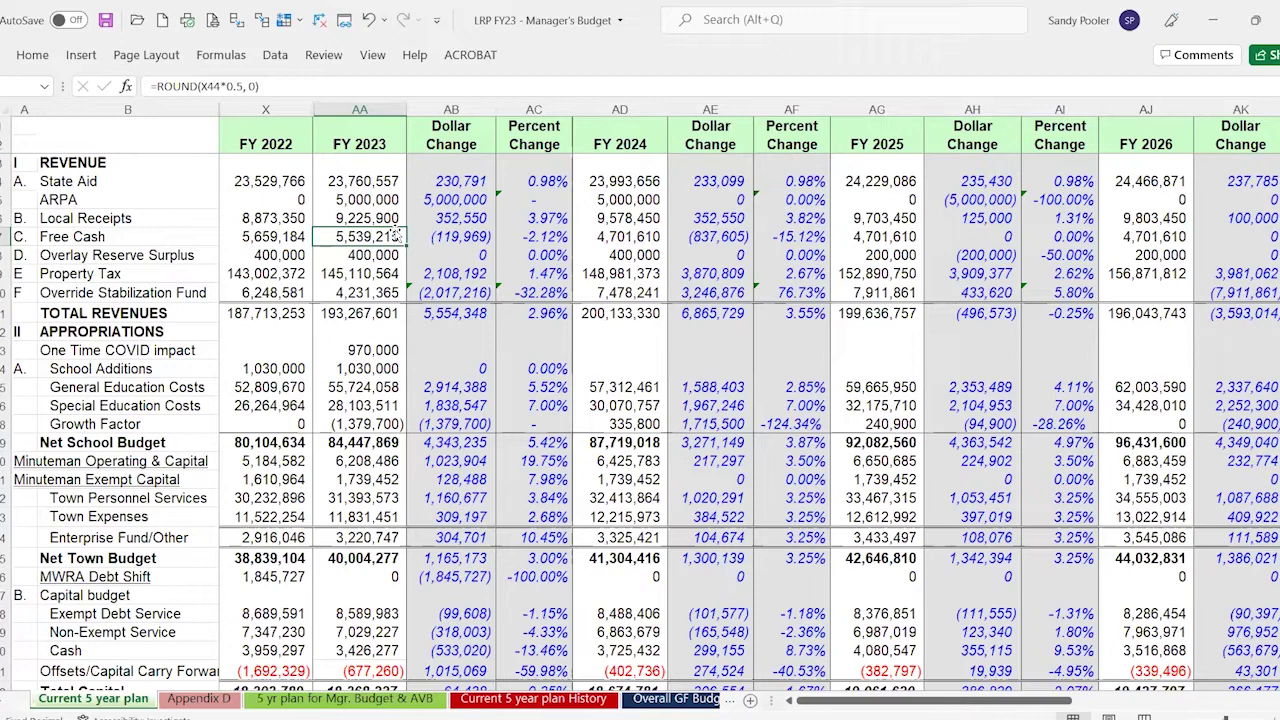
{"action": "key", "text": "Right"}
{"action": "key", "text": "Right"}
{"action": "key", "text": "Right"}
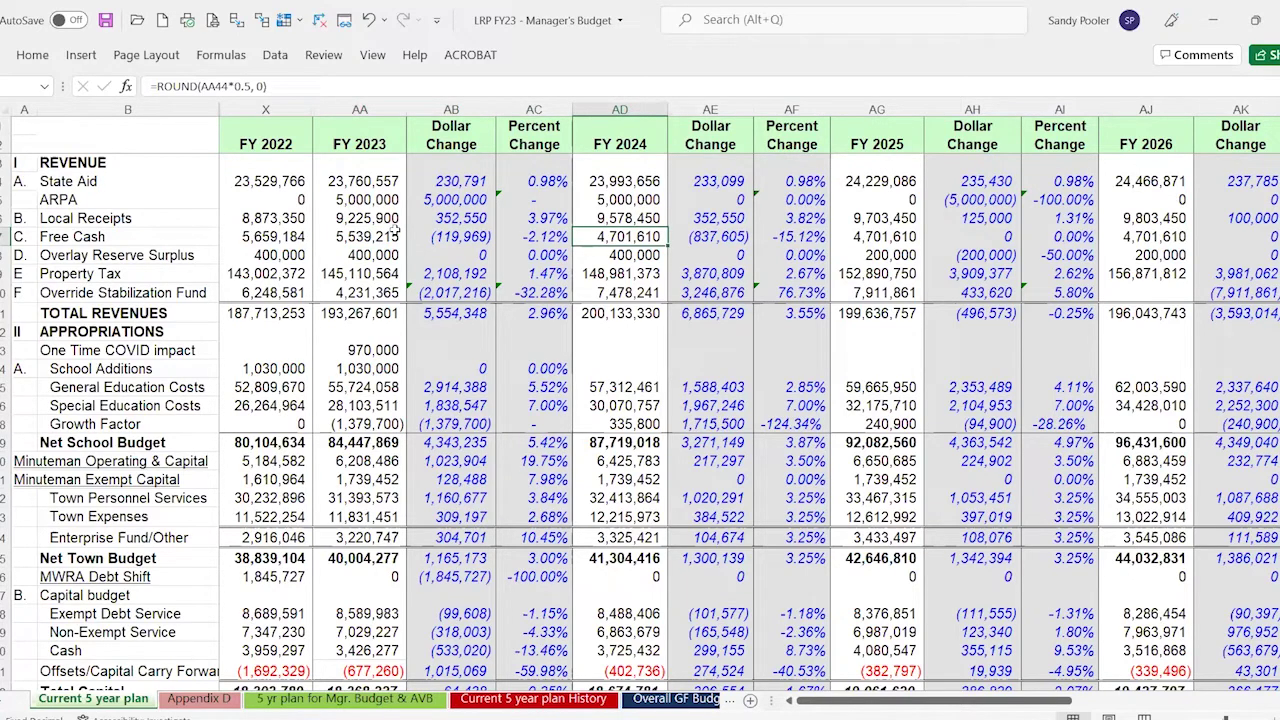
{"action": "key", "text": "Right"}
{"action": "key", "text": "Right"}
{"action": "key", "text": "Right"}
{"action": "key", "text": "Left"}
{"action": "key", "text": "Left"}
{"action": "key", "text": "Left"}
{"action": "key", "text": "Left"}
{"action": "key", "text": "Left"}
{"action": "key", "text": "Left"}
Step: Review the FY 2023 Overlay Reserve Surplus and Property Tax figures, and compare Override Stabilization Fund revenue between FY 2023 and FY 2022
{"action": "key", "text": "Down"}
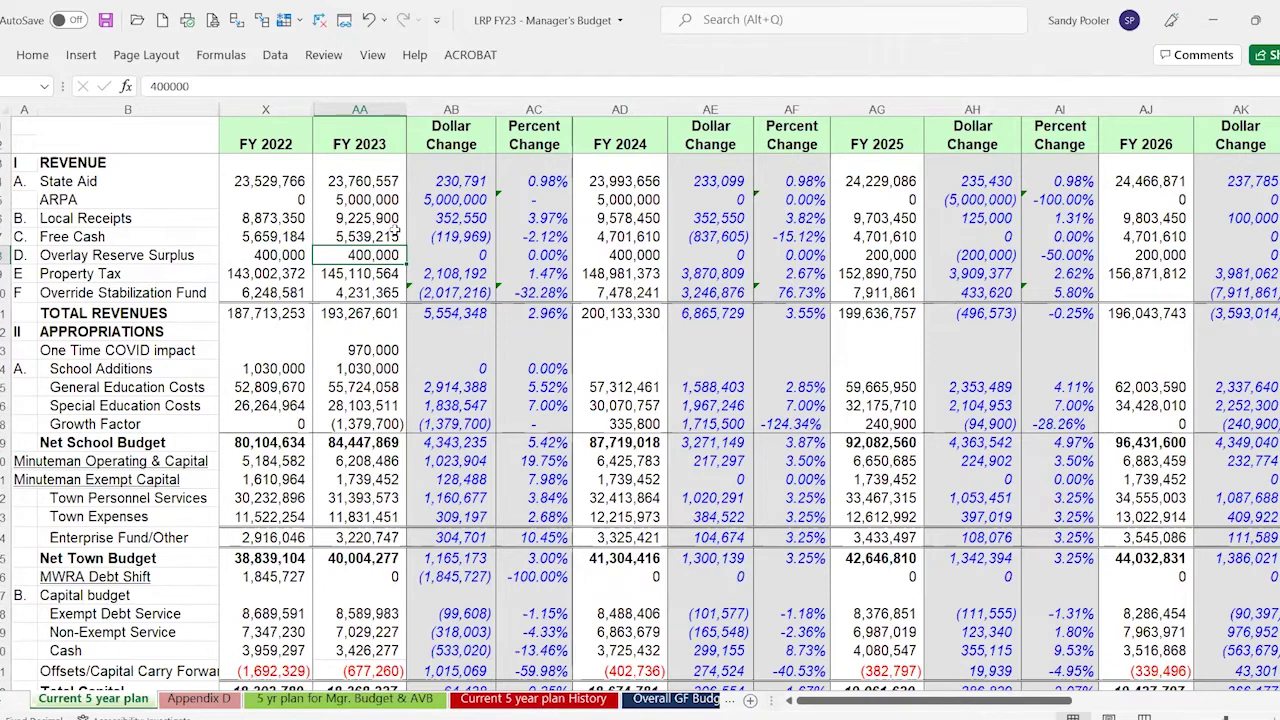
{"action": "key", "text": "Down"}
{"action": "key", "text": "Down"}
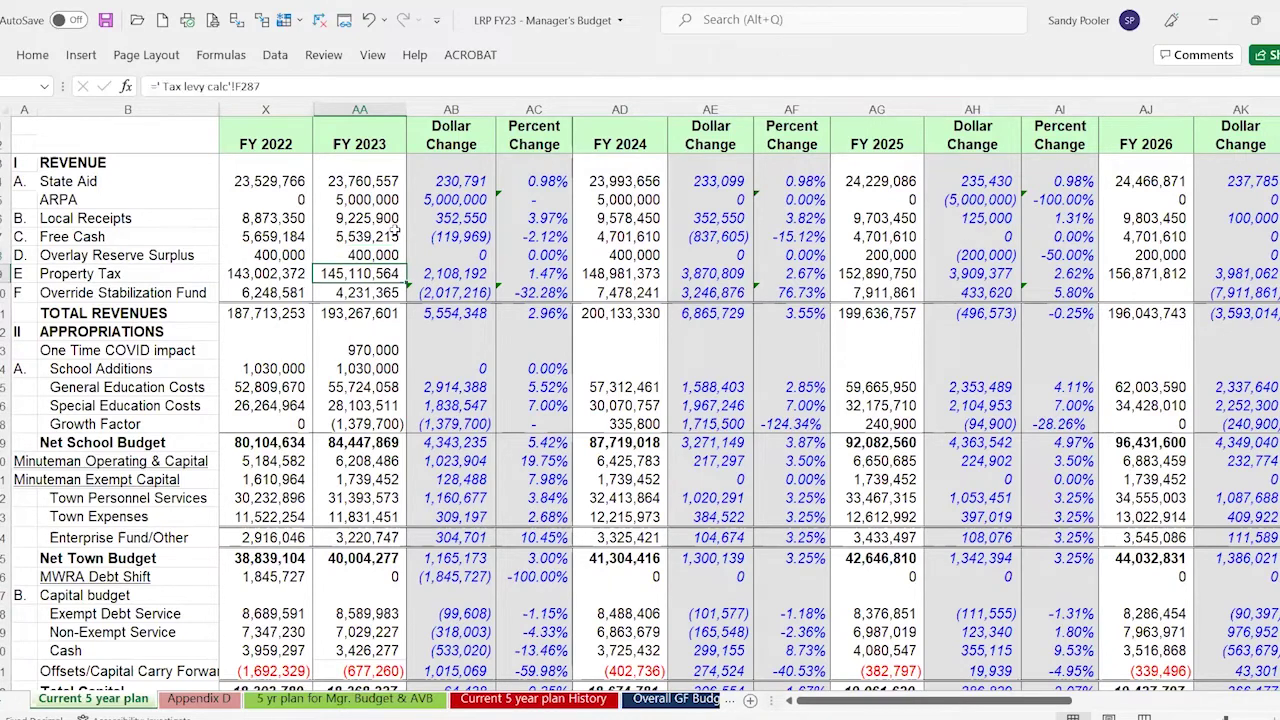
{"action": "key", "text": "Up"}
{"action": "key", "text": "Down"}
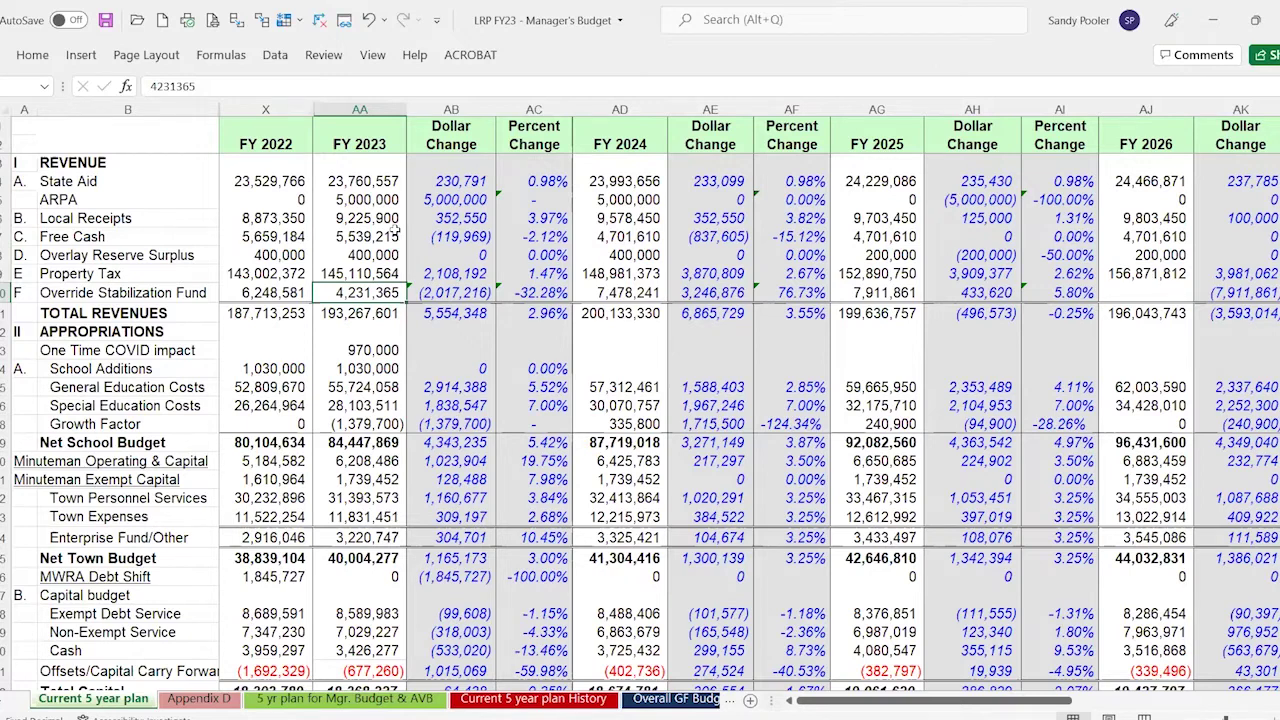
{"action": "key", "text": "Left"}
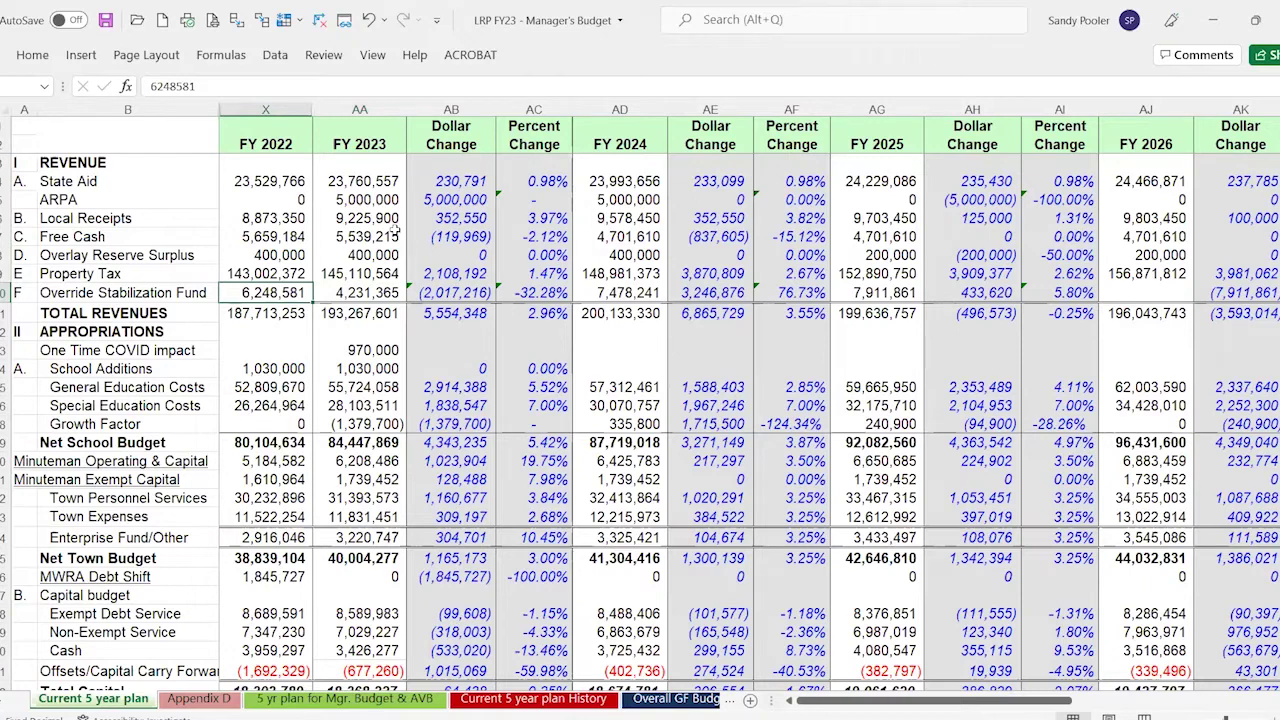
Step: Compare the FY 2023 Override Stabilization Fund revenue with the FY 2023 ARPA revenue
{"action": "key", "text": "Right"}
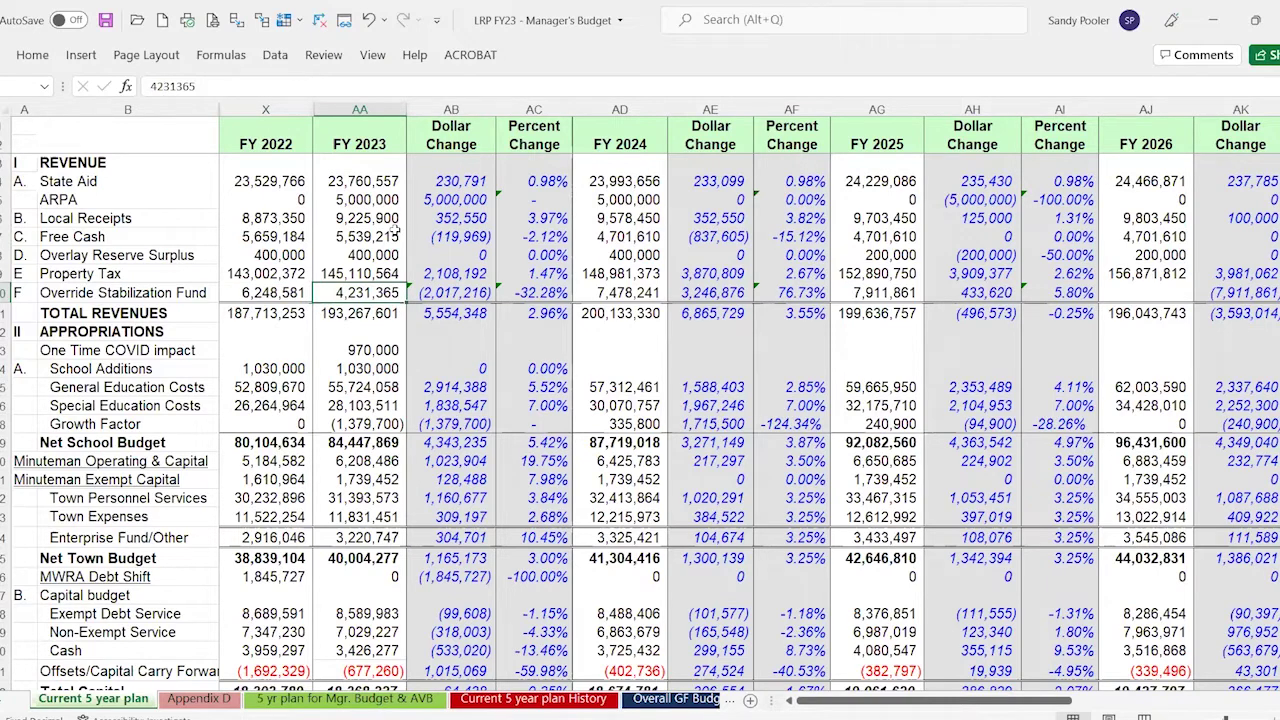
{"action": "key", "text": "Up"}
{"action": "key", "text": "Up"}
{"action": "key", "text": "Up"}
{"action": "key", "text": "Up"}
{"action": "key", "text": "Up"}
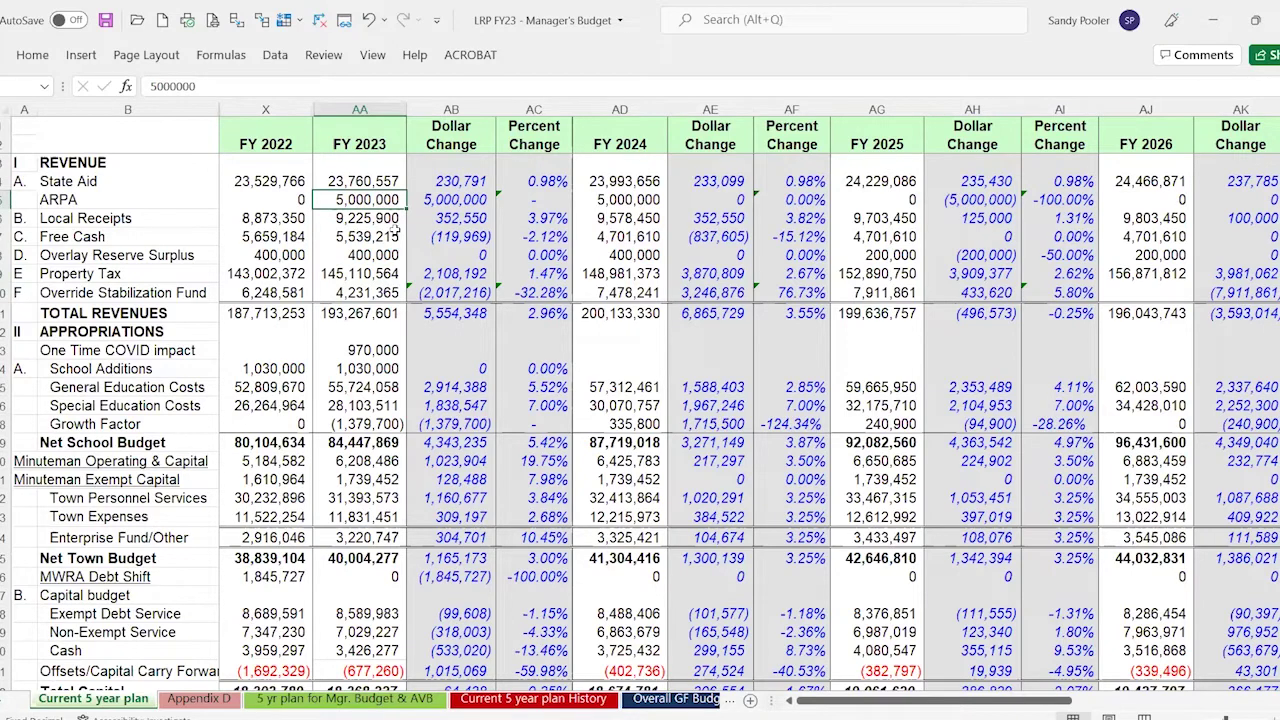
Step: Review the FY 2024 Override Stabilization Fund revenue and compare it with the FY 2024 ARPA revenue
{"action": "key", "text": "Down"}
{"action": "key", "text": "Down"}
{"action": "key", "text": "Down"}
{"action": "key", "text": "Down"}
{"action": "key", "text": "Right"}
{"action": "key", "text": "Right"}
{"action": "key", "text": "Right"}
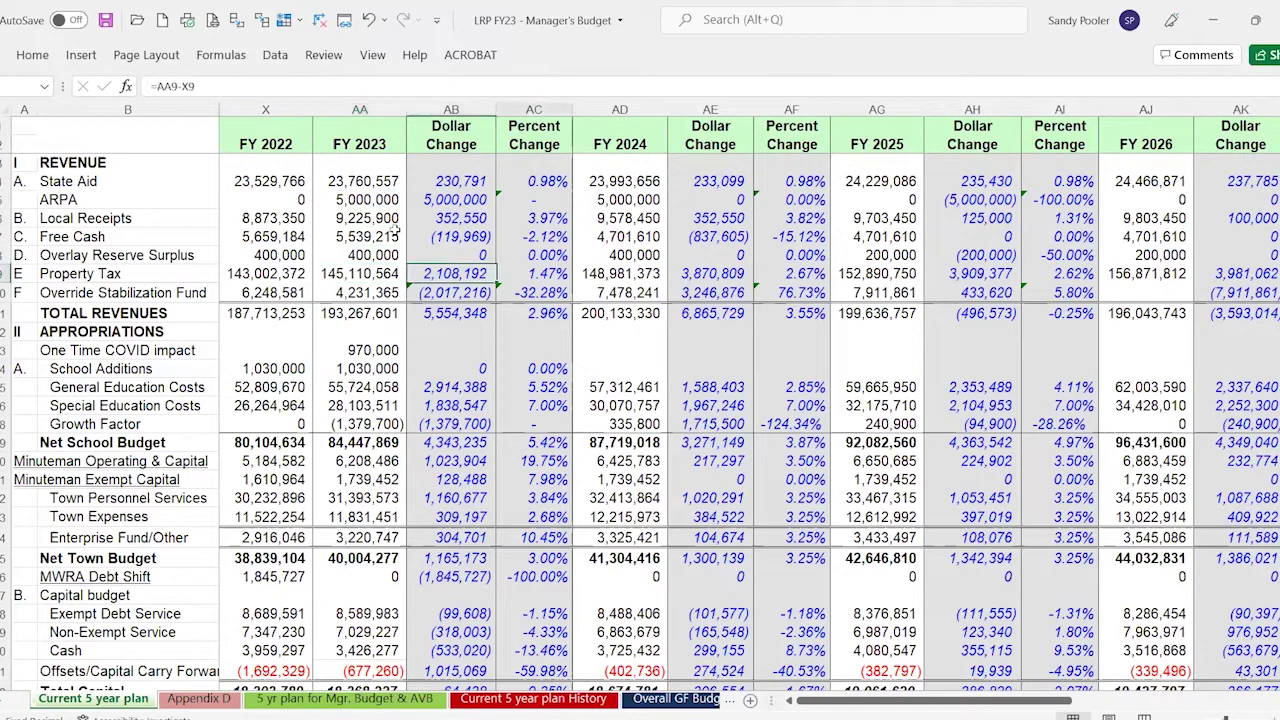
{"action": "key", "text": "Down"}
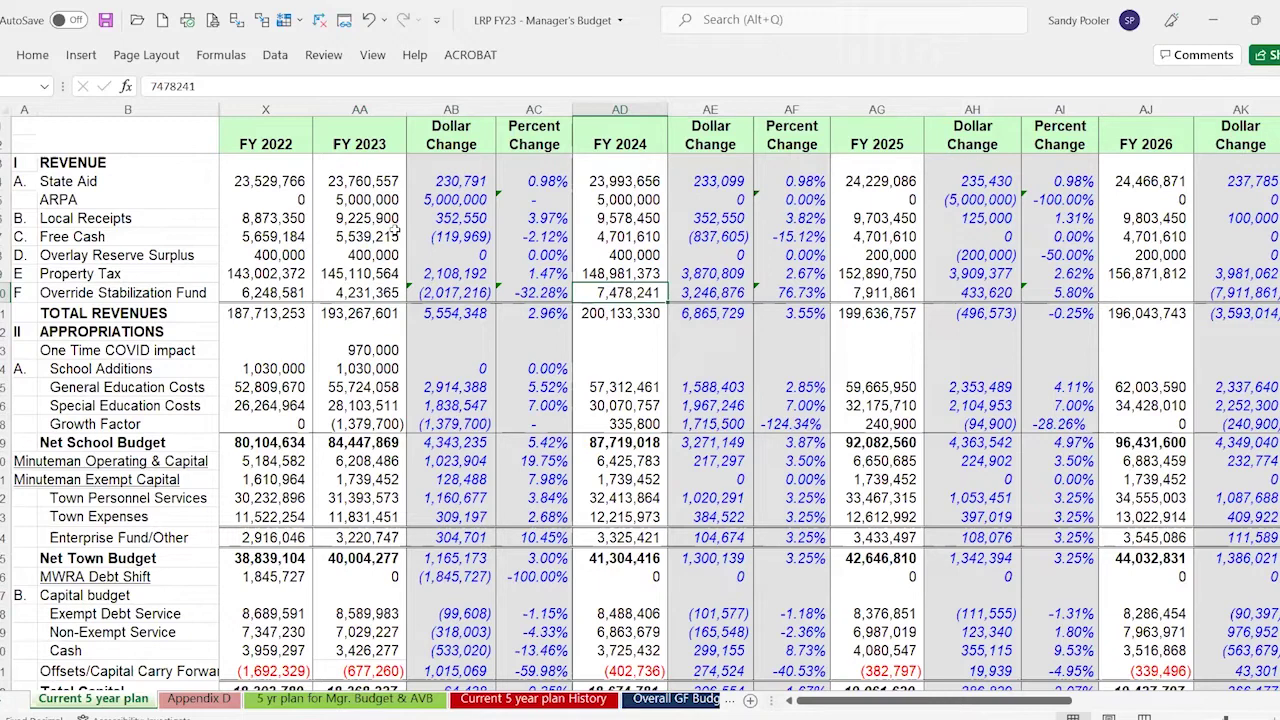
{"action": "key", "text": "Up"}
{"action": "key", "text": "Up"}
{"action": "key", "text": "Up"}
{"action": "key", "text": "Up"}
{"action": "key", "text": "Up"}
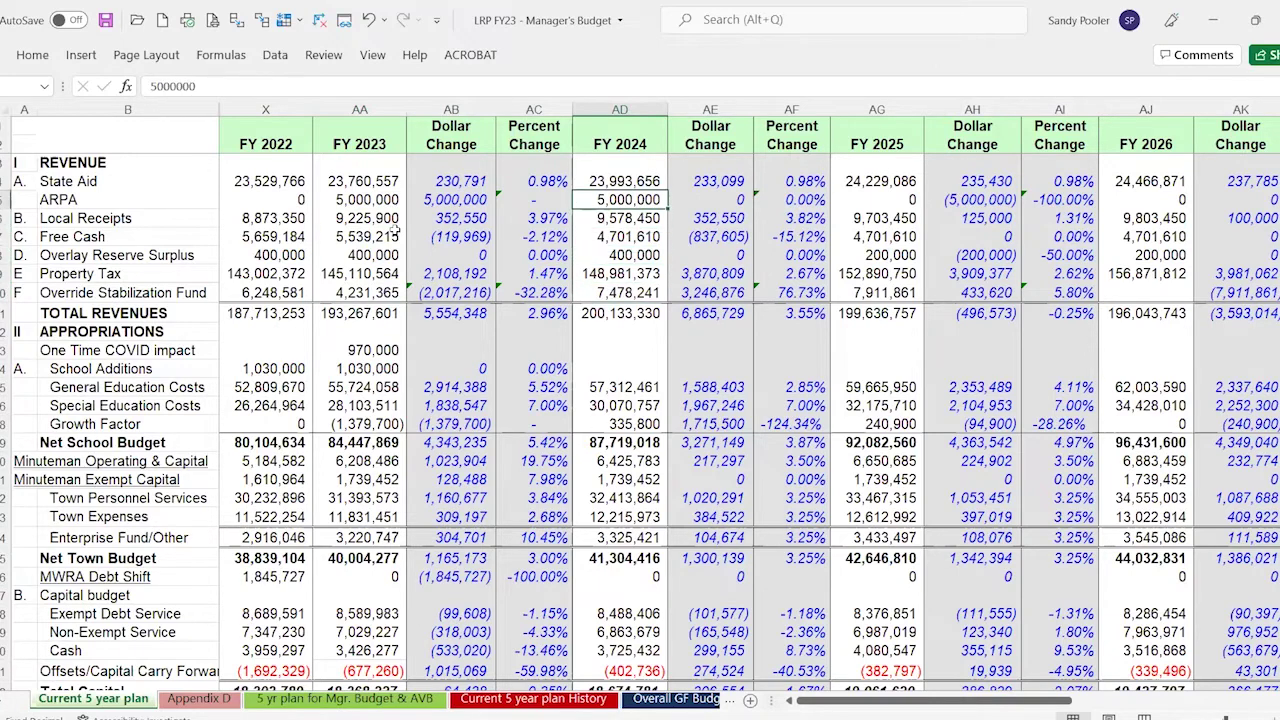
Step: Examine the FY 2025 Override Stabilization Fund revenue
{"action": "key", "text": "Down"}
{"action": "key", "text": "Down"}
{"action": "key", "text": "Down"}
{"action": "key", "text": "Down"}
{"action": "key", "text": "Down"}
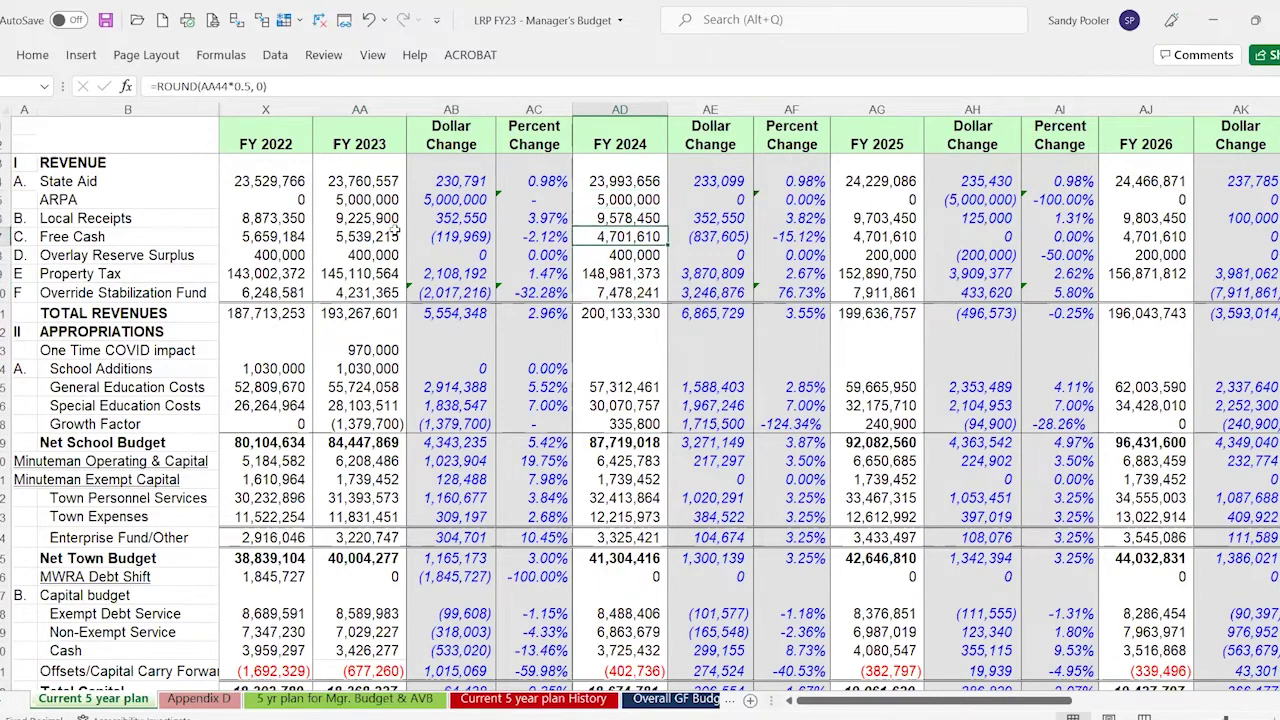
{"action": "key", "text": "Right"}
{"action": "key", "text": "Right"}
{"action": "key", "text": "Right"}
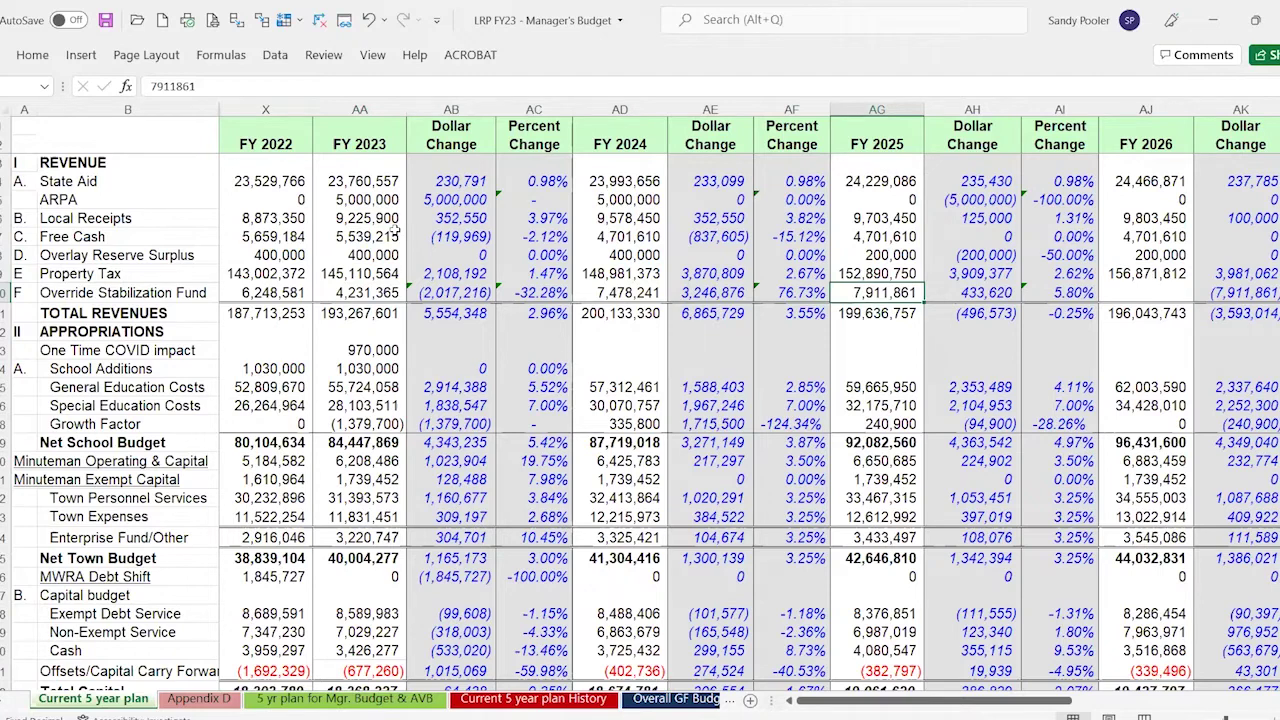
Step: Review the Override Stabilization Fund revenue back to FY 2023 and check the FY 2023 Total Revenues
{"action": "key", "text": "Left"}
{"action": "key", "text": "Left"}
{"action": "key", "text": "Left"}
{"action": "key", "text": "Left"}
{"action": "key", "text": "Left"}
{"action": "key", "text": "Left"}
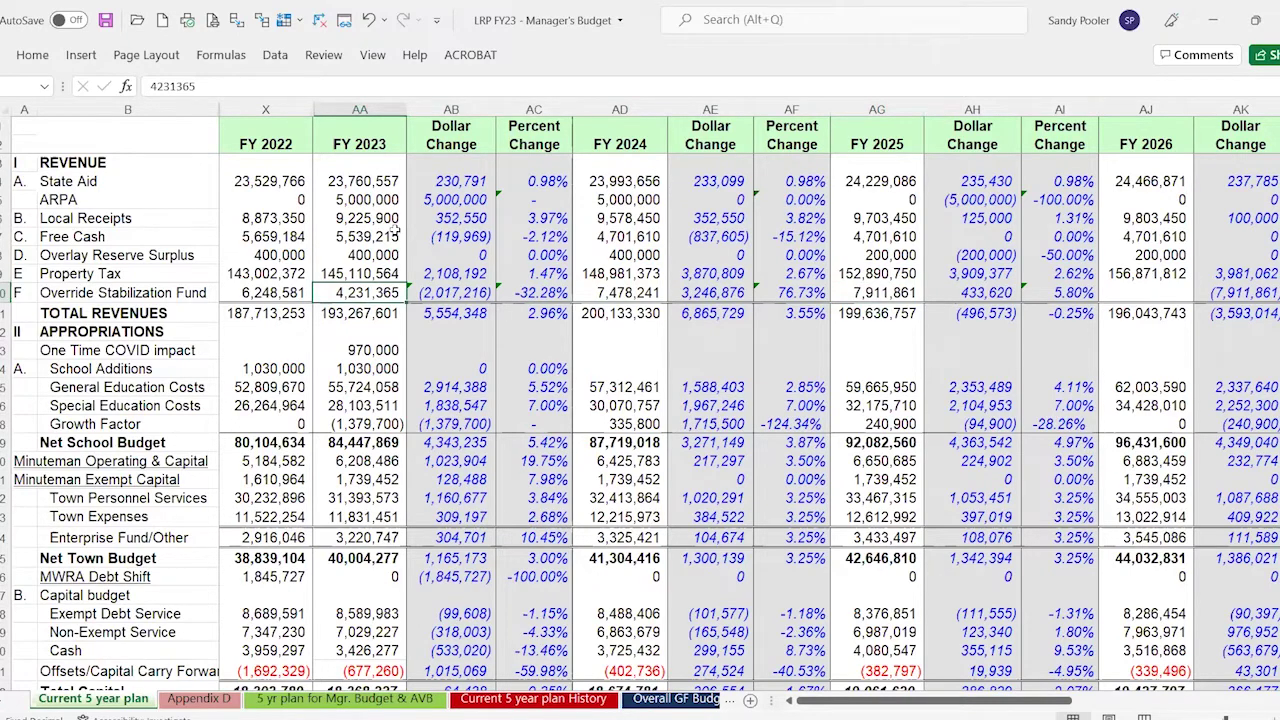
{"action": "key", "text": "Down"}
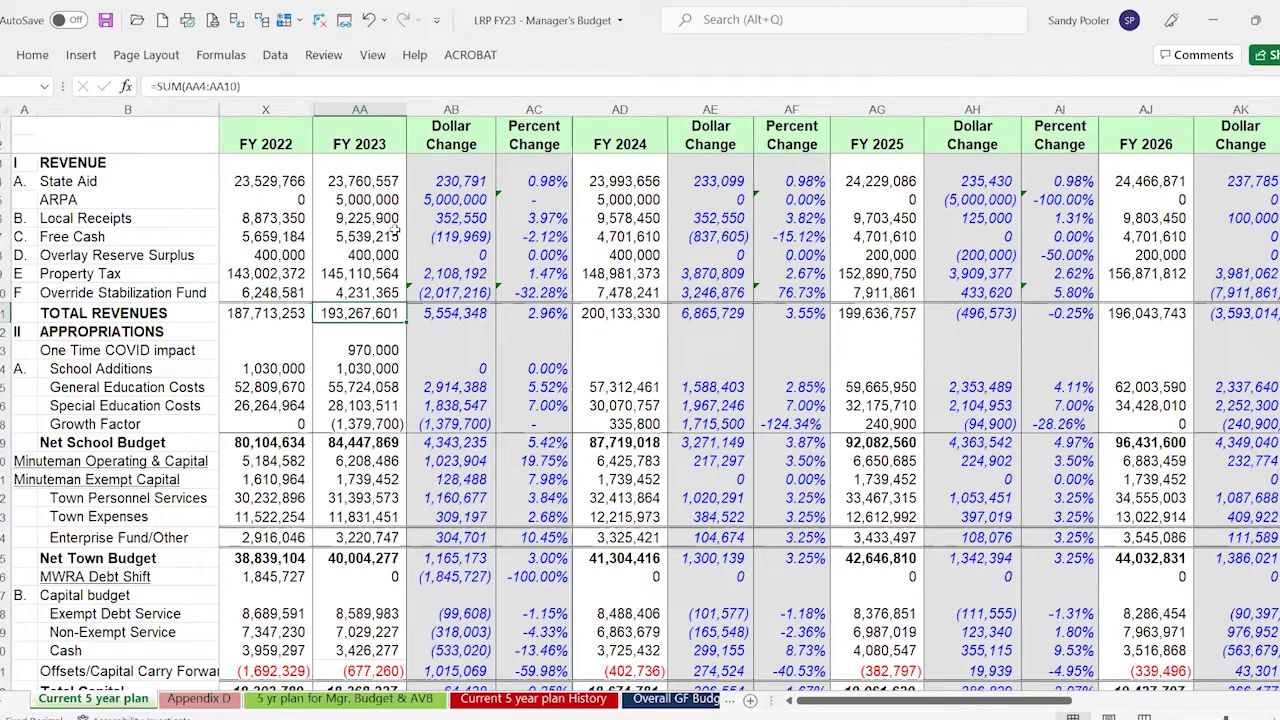
Step: Recheck the FY 2023 Override Stabilization Fund and Property Tax revenue
{"action": "key", "text": "Up"}
{"action": "key", "text": "Up"}
{"action": "key", "text": "Down"}
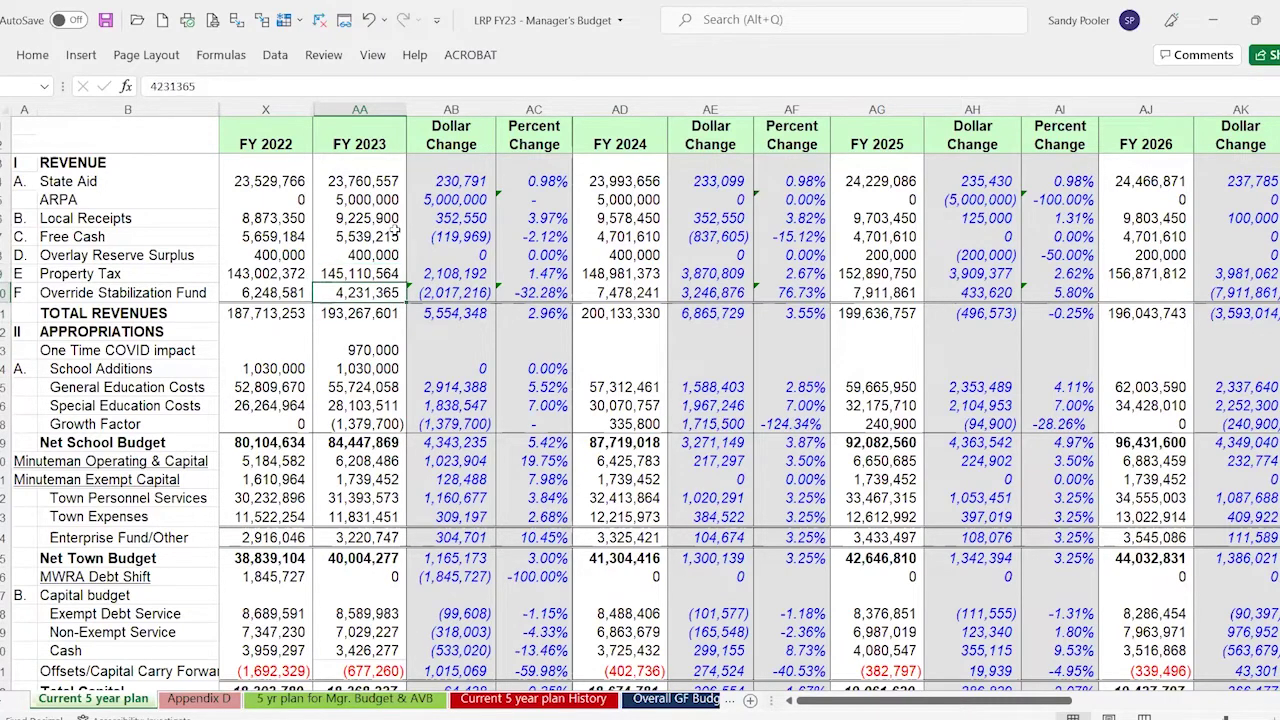
{"action": "key", "text": "Up"}
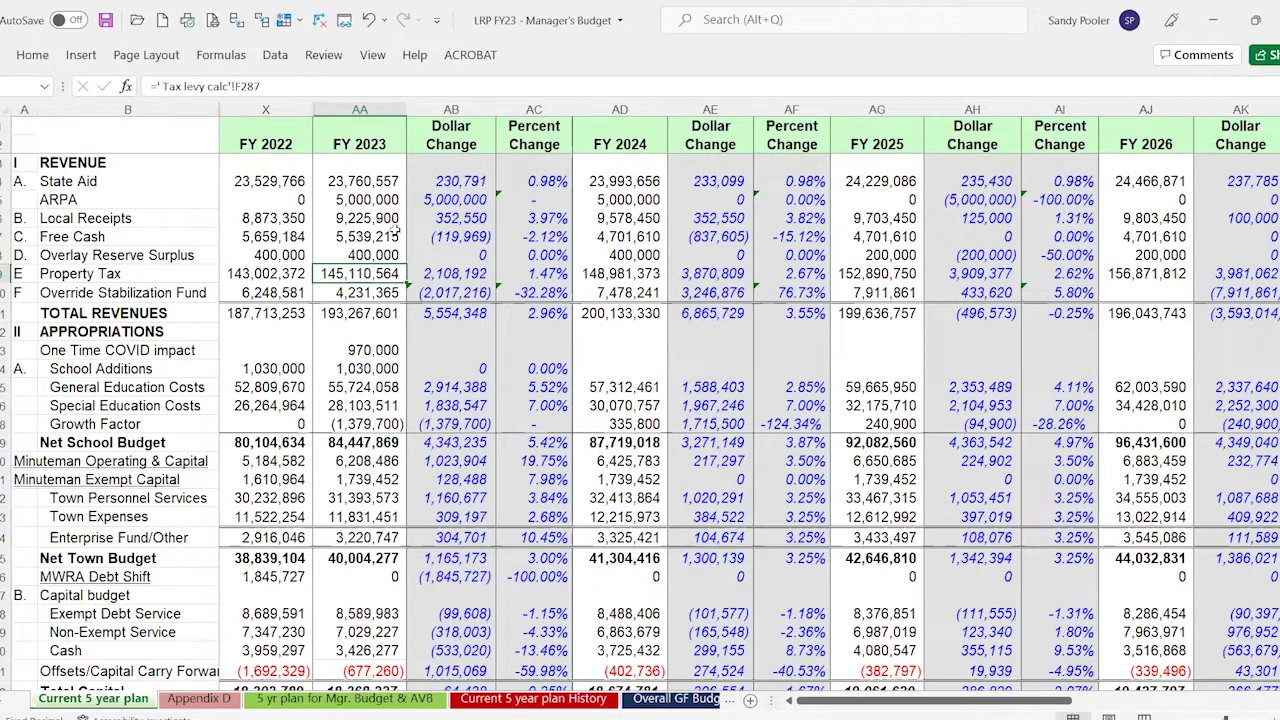
Step: Review the FY 2023 appropriations from the One Time COVID impact down to the Net School Budget
{"action": "key", "text": "Down"}
{"action": "key", "text": "Down"}
{"action": "key", "text": "Down"}
{"action": "key", "text": "Down"}
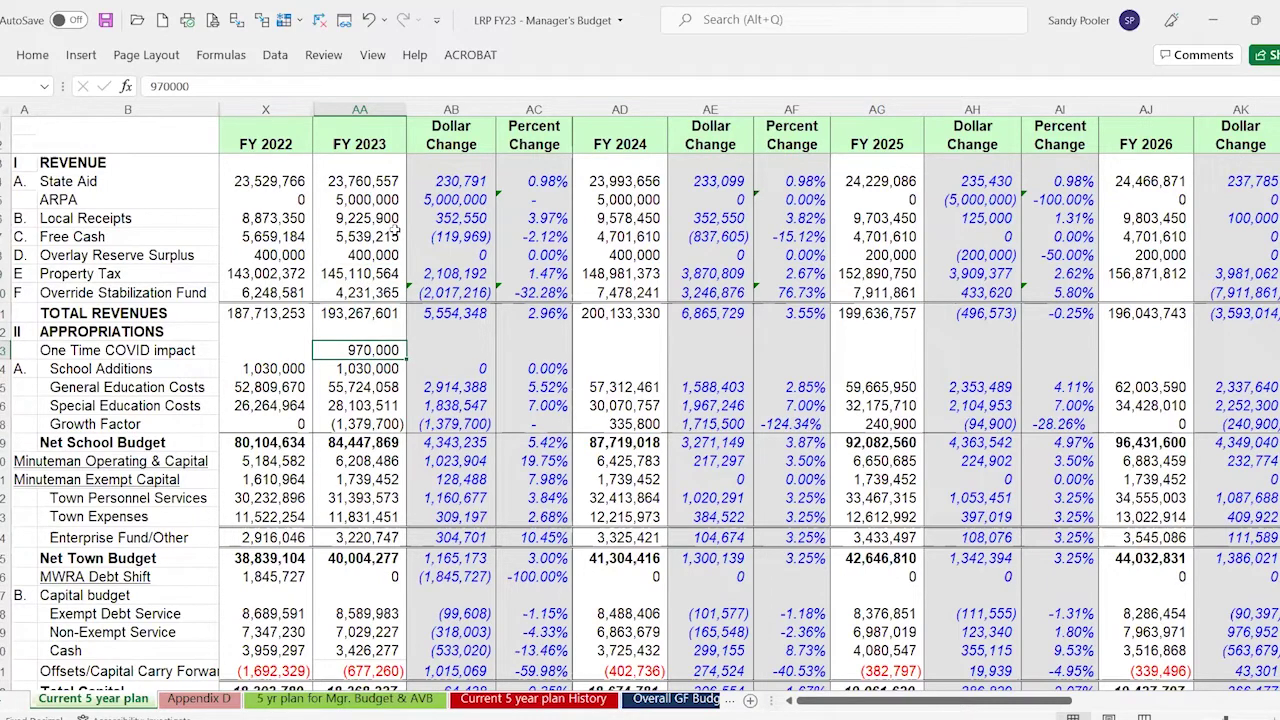
{"action": "key", "text": "Down"}
{"action": "key", "text": "Down"}
{"action": "key", "text": "Down"}
{"action": "key", "text": "Down"}
{"action": "key", "text": "Down"}
{"action": "key", "text": "Down"}
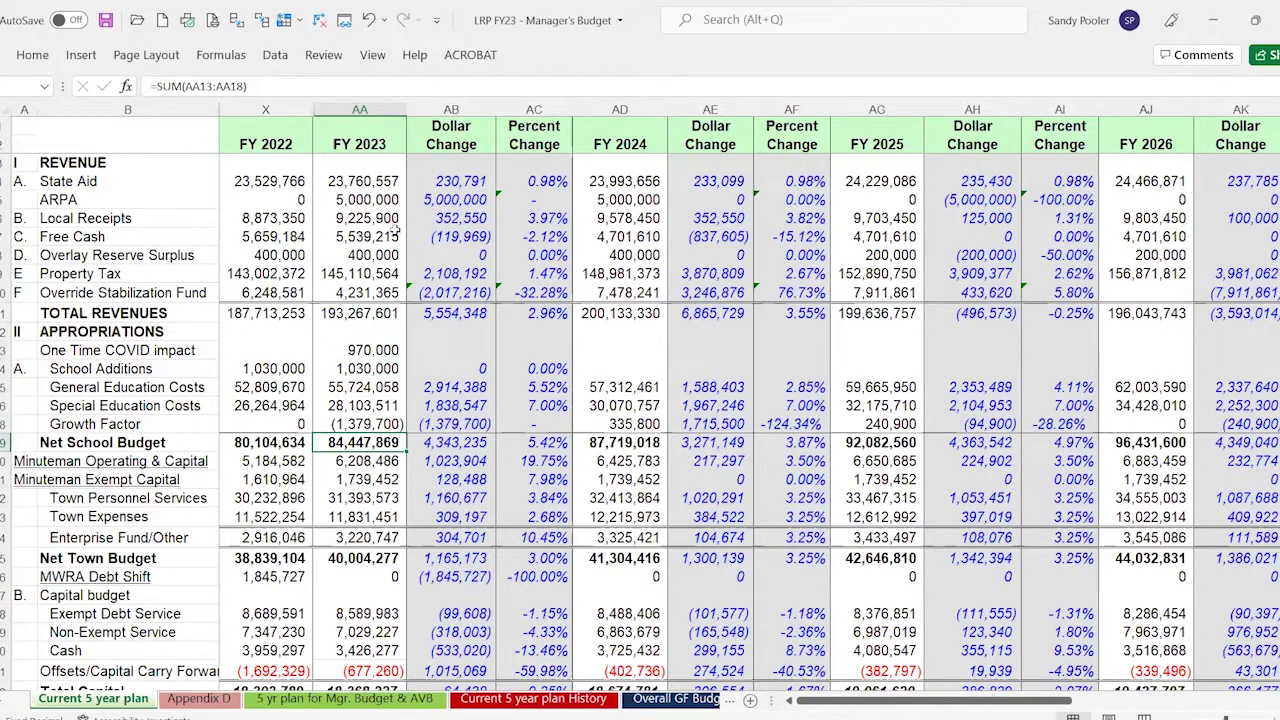
Step: Examine the FY 2023 General Education Costs and Special Education Costs and their growth formulas
{"action": "key", "text": "Up"}
{"action": "key", "text": "Up"}
{"action": "key", "text": "Up"}
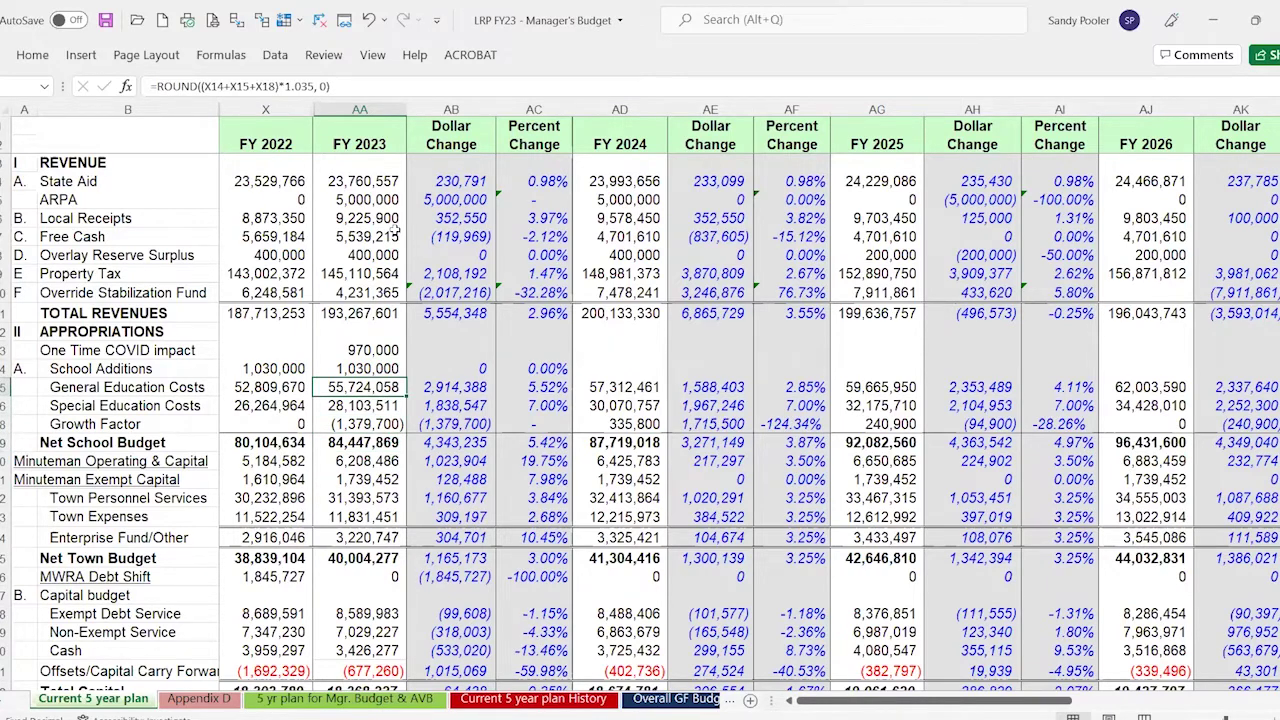
{"action": "key", "text": "Left"}
{"action": "key", "text": "Left"}
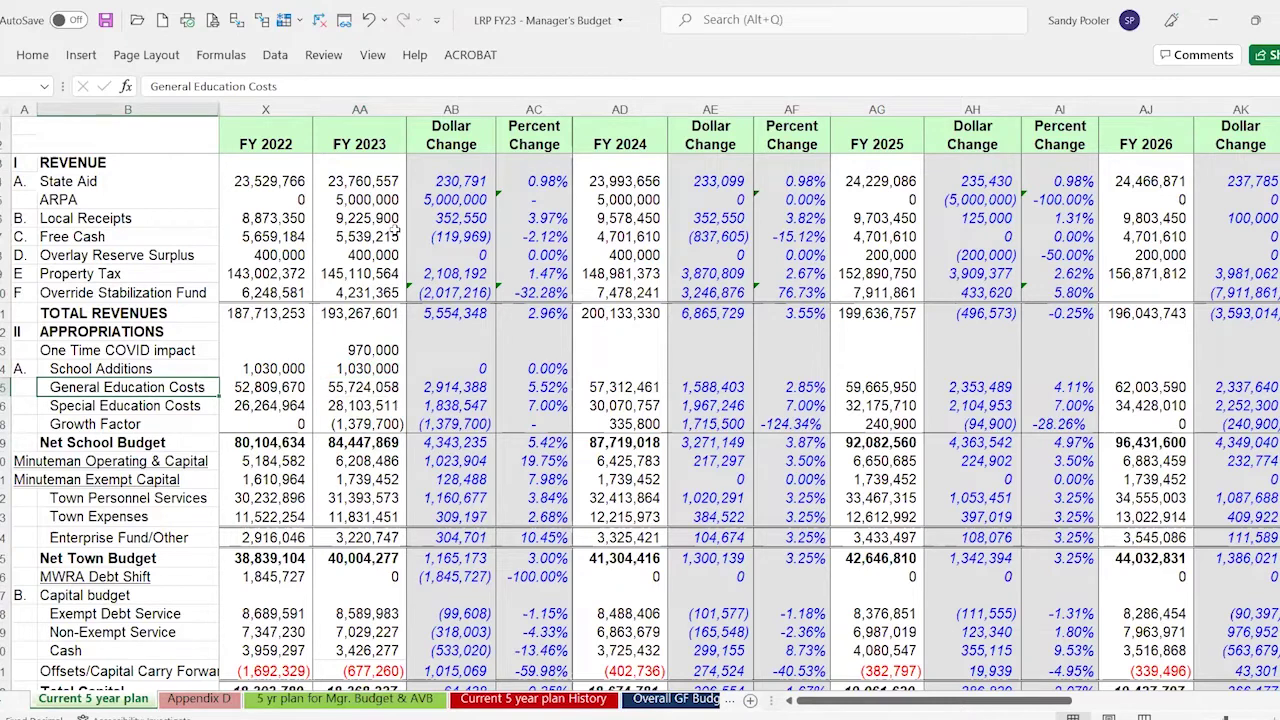
{"action": "key", "text": "Right"}
{"action": "key", "text": "Right"}
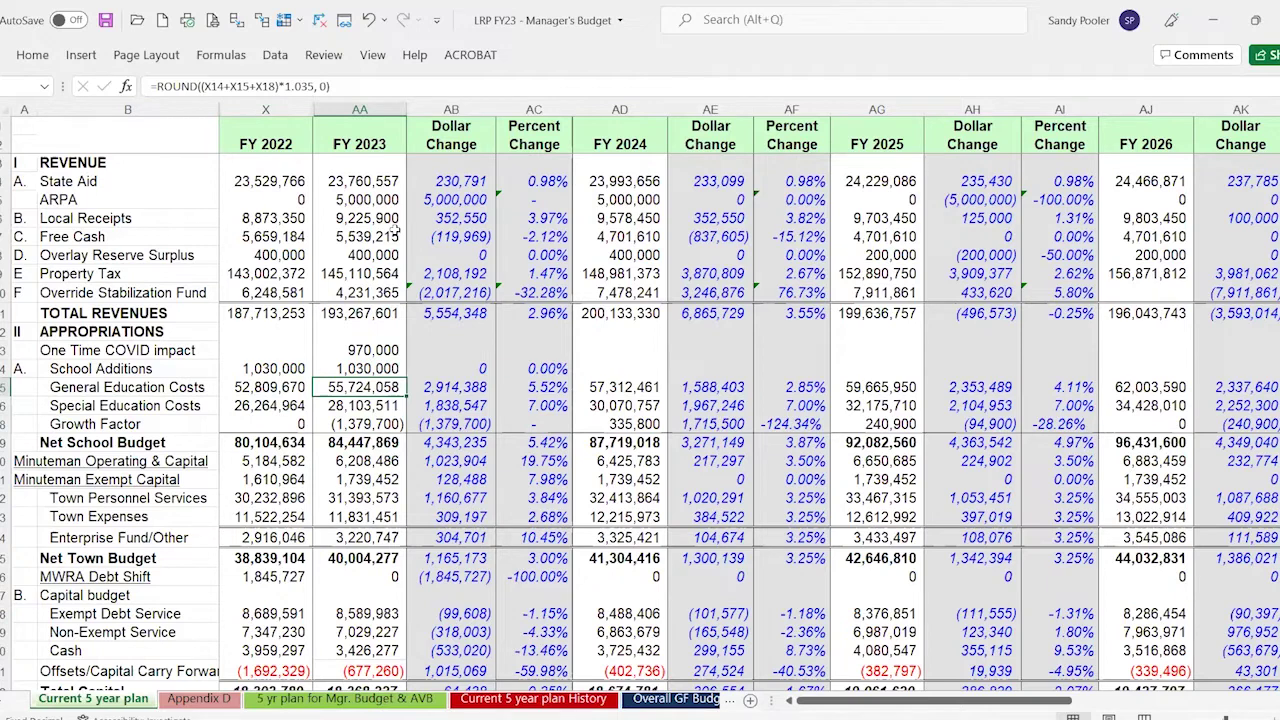
{"action": "key", "text": "Down"}
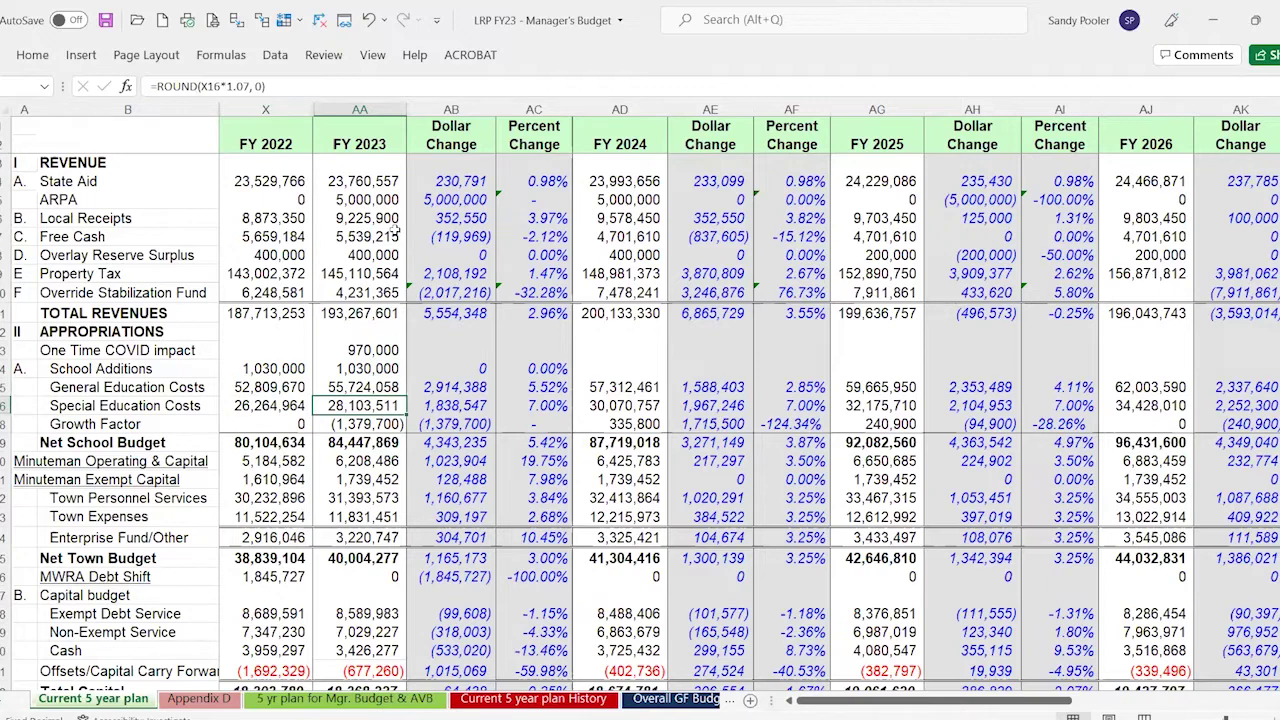
Step: Compare the school Growth Factor across FY 2022, FY 2023 and FY 2024
{"action": "key", "text": "Down"}
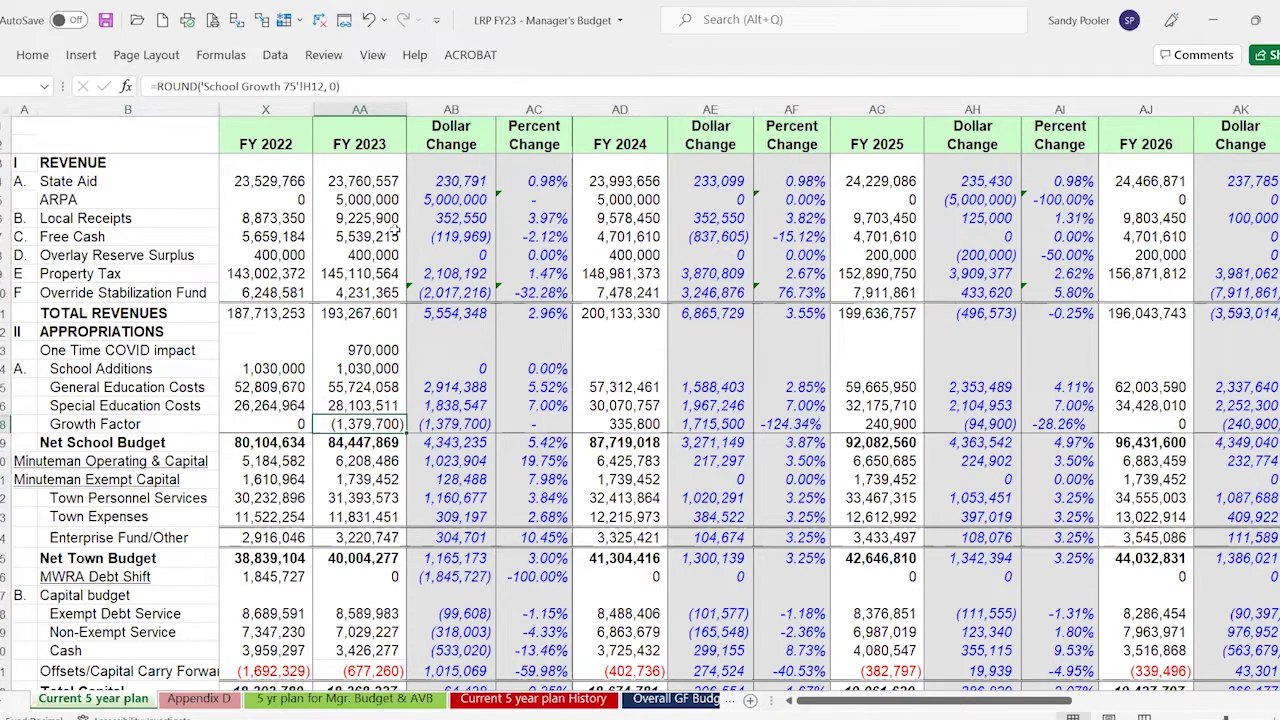
{"action": "key", "text": "Left"}
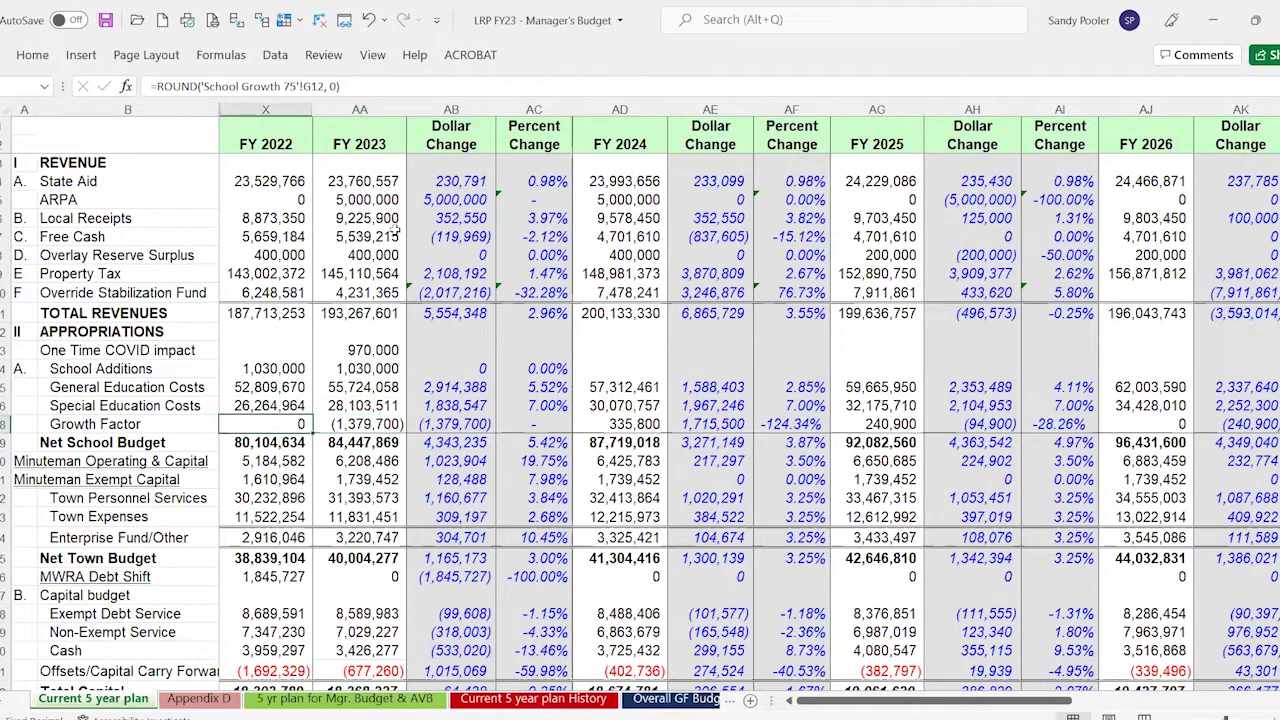
{"action": "key", "text": "Right"}
{"action": "key", "text": "Right"}
{"action": "key", "text": "Right"}
{"action": "key", "text": "Right"}
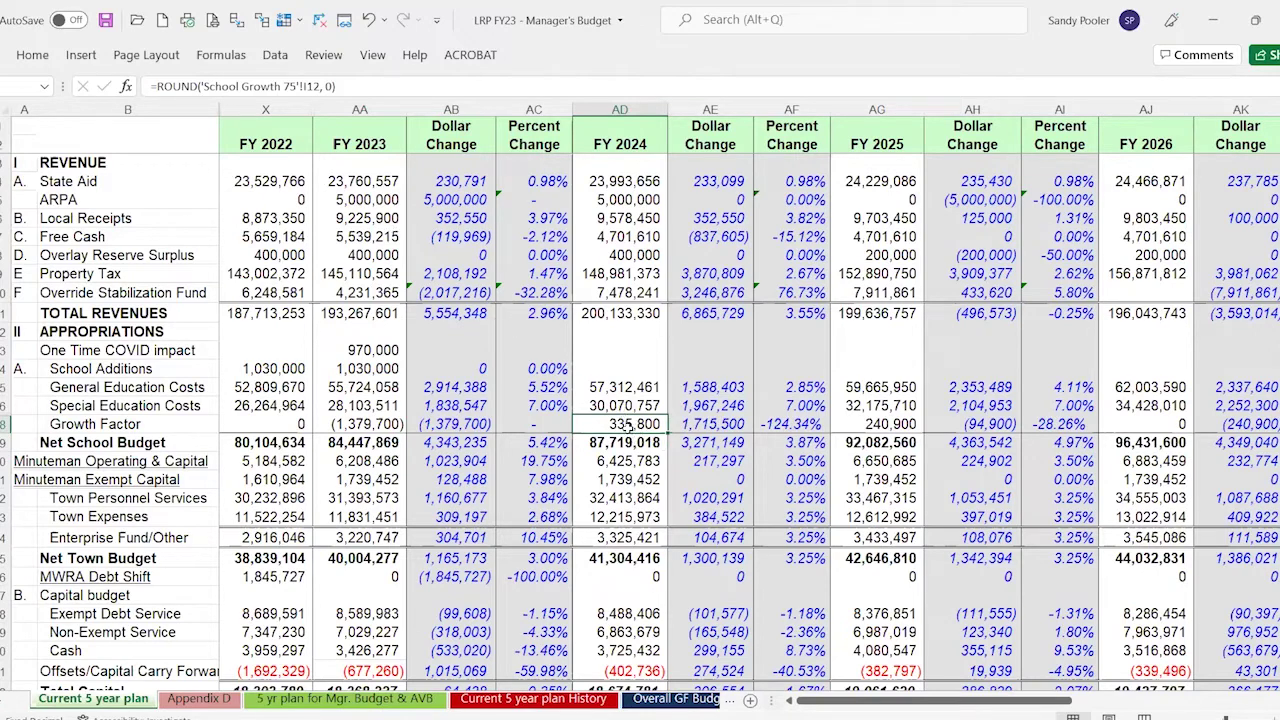
Step: Check the FY 2025 General Education Costs and their percent change against the FY 2024 and FY 2023 Growth Factor
{"action": "left_click", "coordinate": [890, 387]}
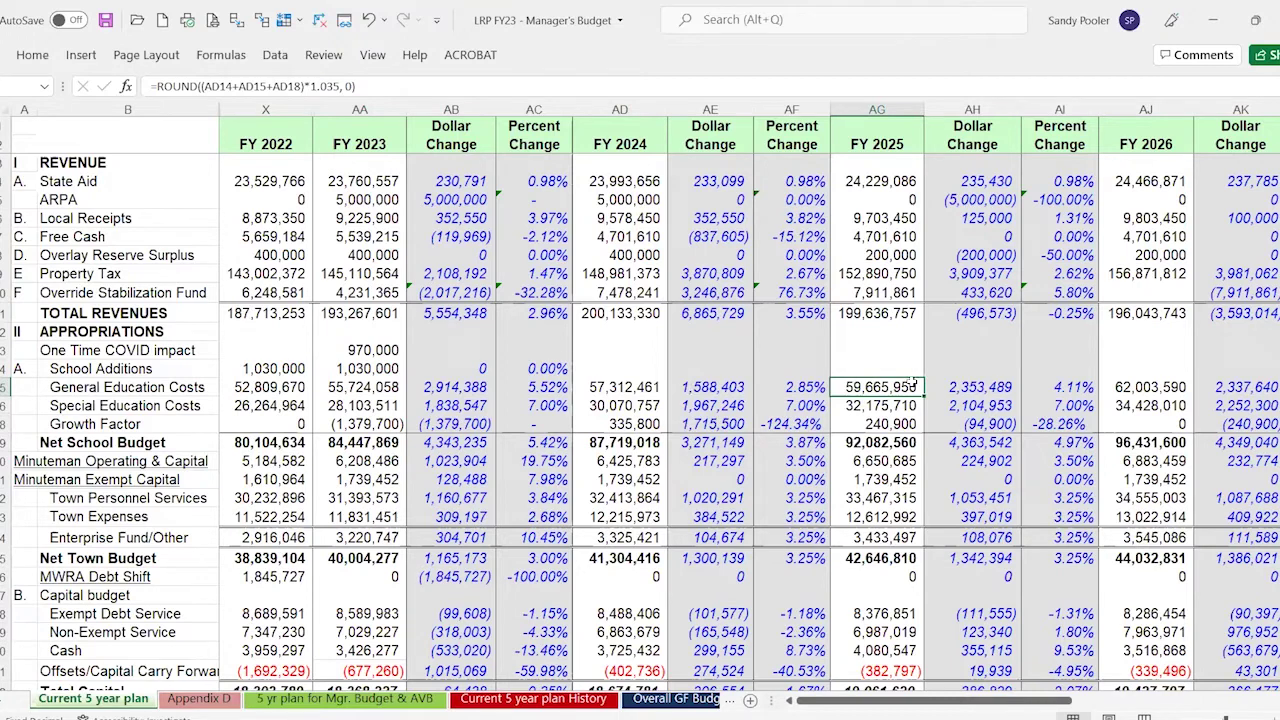
{"action": "left_click", "coordinate": [1068, 390]}
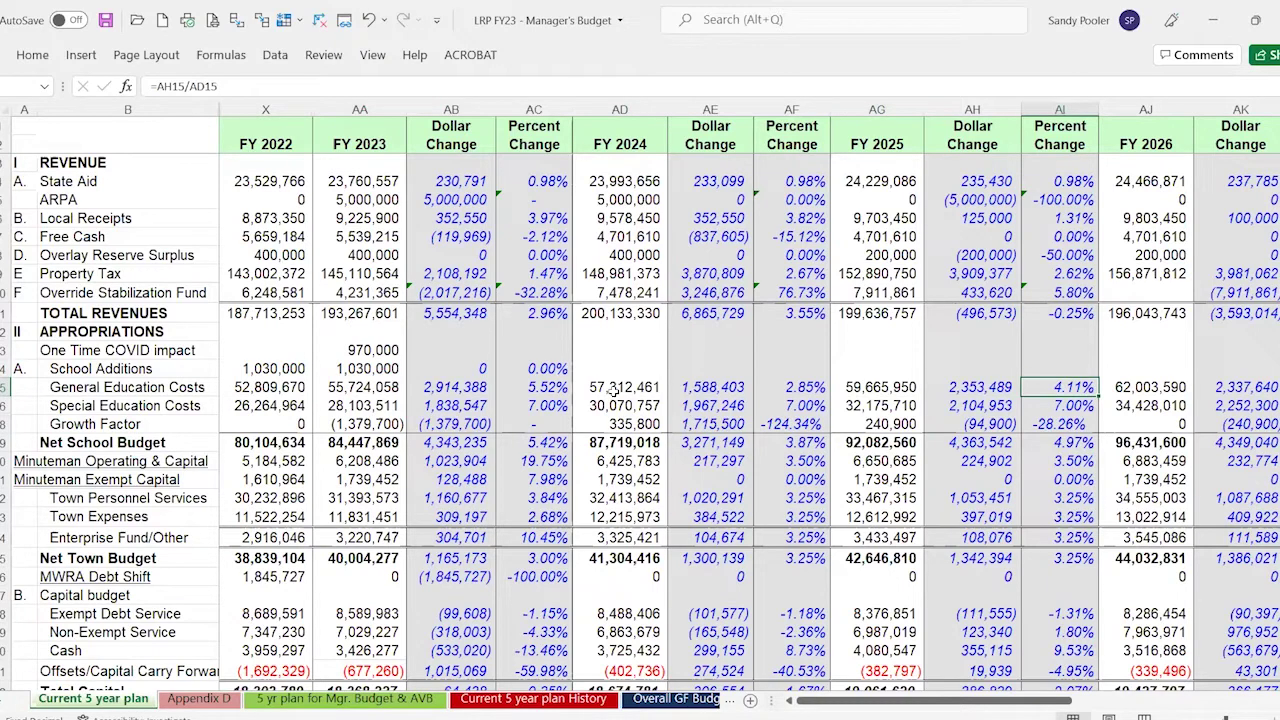
{"action": "left_click", "coordinate": [614, 426]}
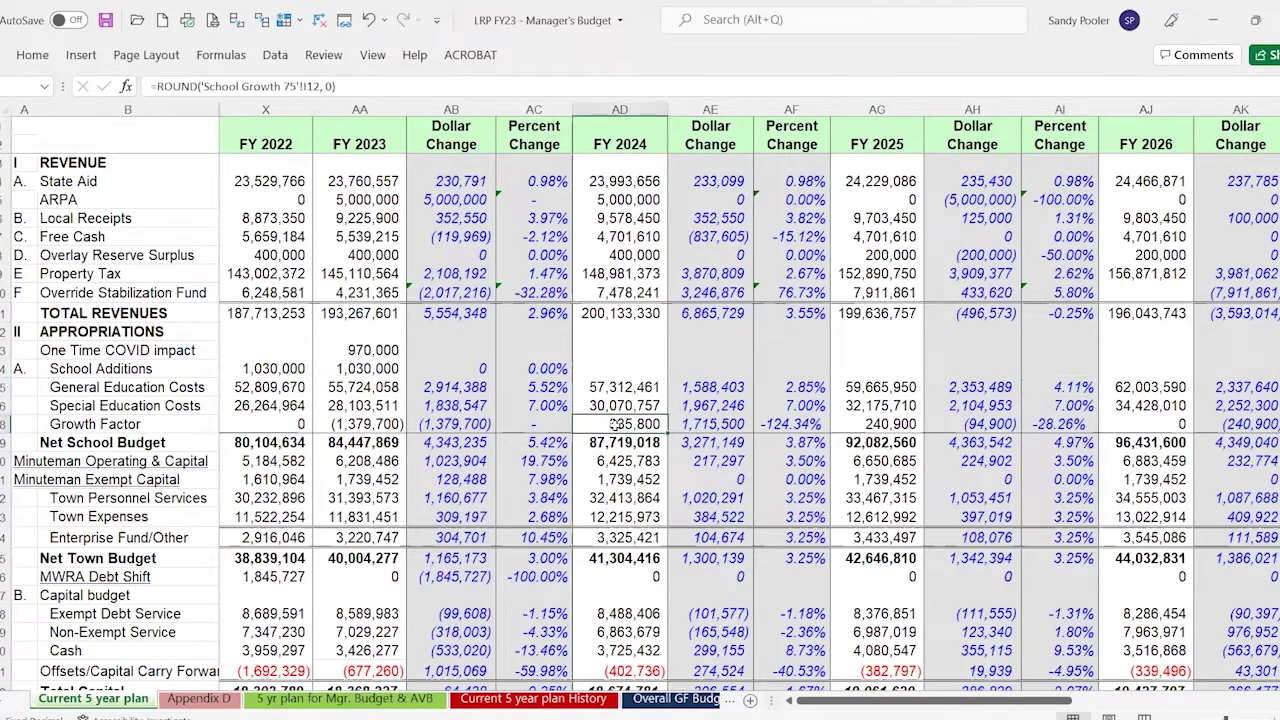
{"action": "left_click", "coordinate": [372, 426]}
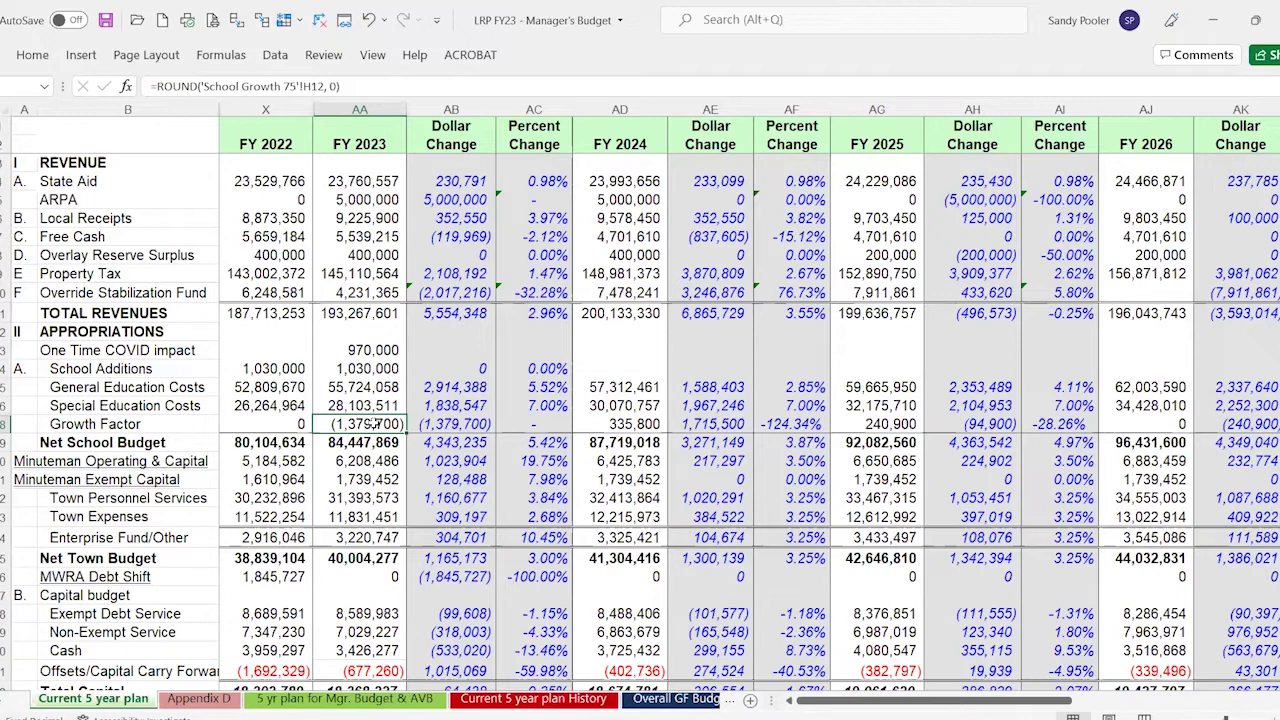
Step: Select the FY 2023 General Education Costs, Special Education Costs and Growth Factor figures together
{"action": "key", "text": "Up"}
{"action": "key", "text": "Up"}
{"action": "key", "text": "Up"}
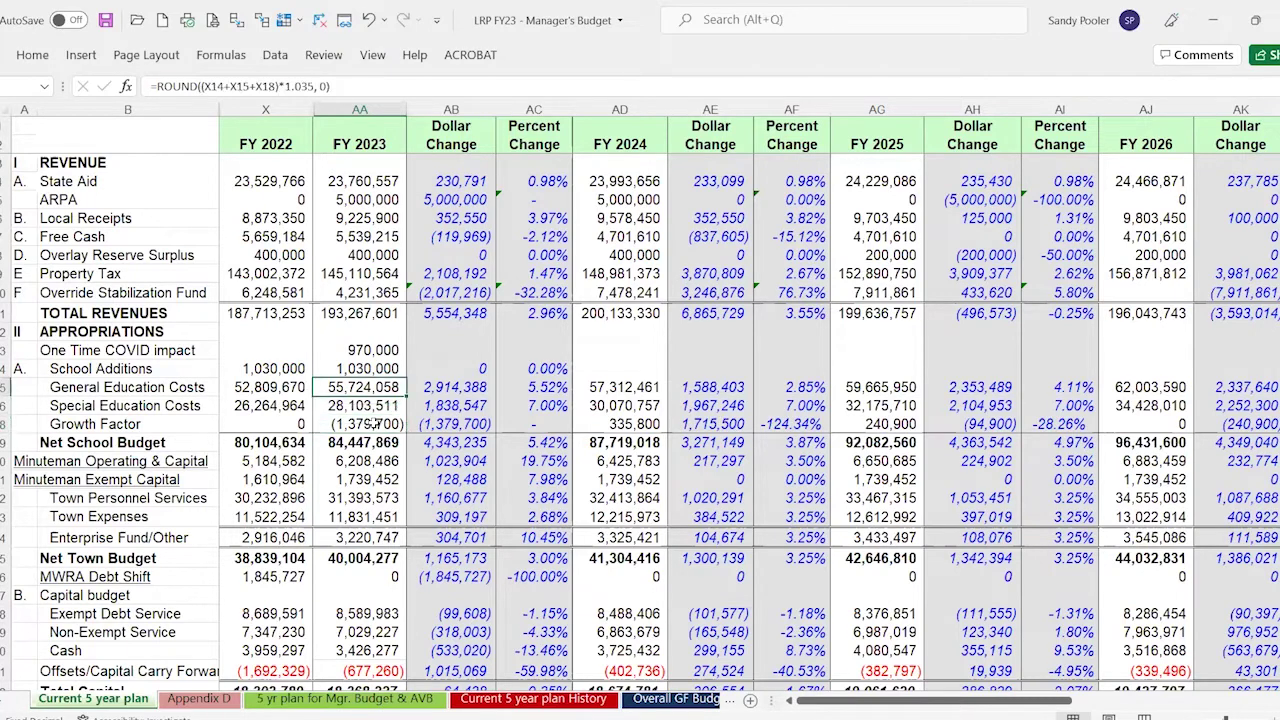
{"action": "key", "text": "Down"}
{"action": "key", "text": "Down"}
{"action": "key", "text": "Down"}
{"action": "key", "text": "Up"}
{"action": "key", "text": "Up"}
{"action": "key", "text": "Up"}
{"action": "left_click", "coordinate": [368, 424], "text": "shift"}
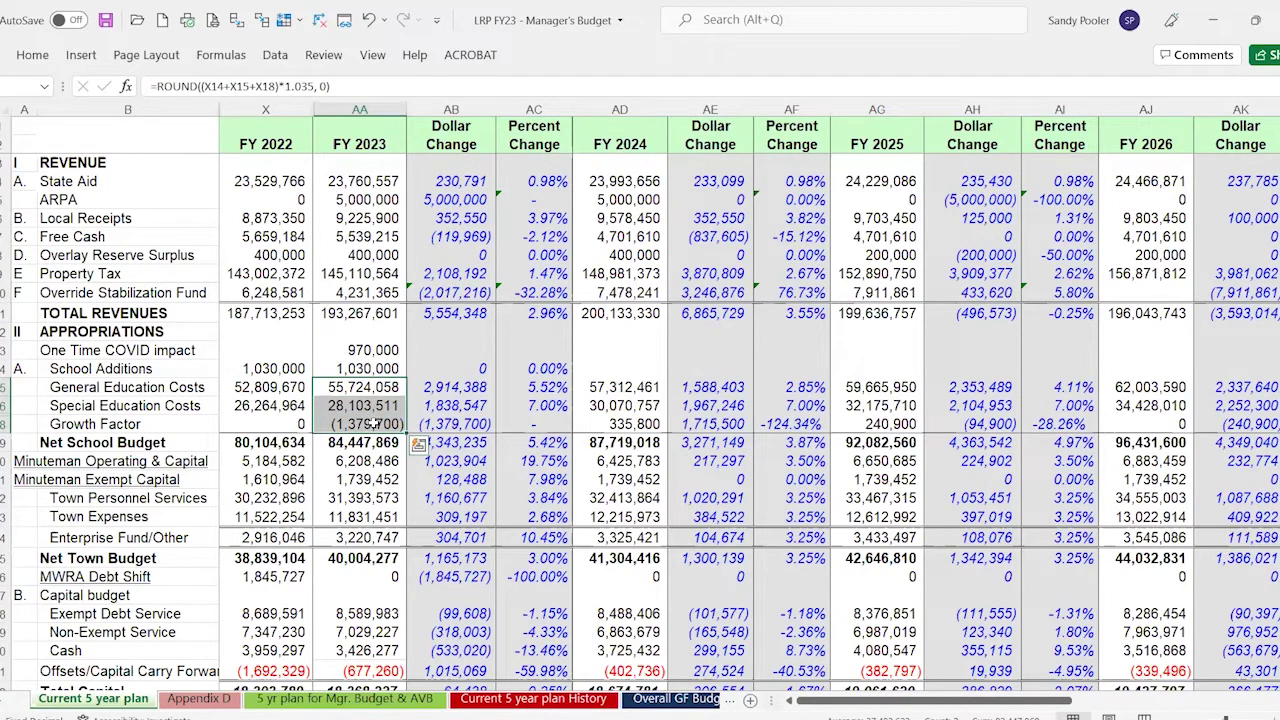
Step: Review the School Additions for FY 2022 and FY 2023 and the FY 2023 One Time COVID impact
{"action": "left_click", "coordinate": [296, 368]}
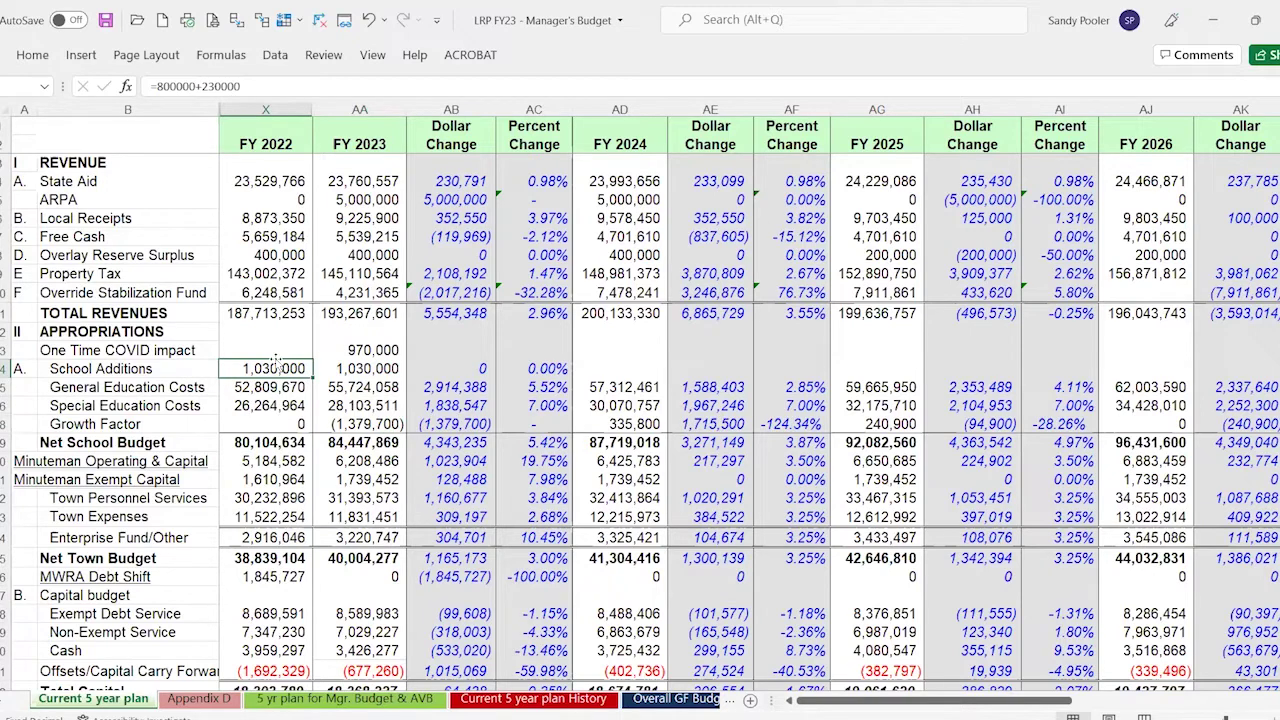
{"action": "key", "text": "Right"}
{"action": "key", "text": "Left"}
{"action": "key", "text": "Right"}
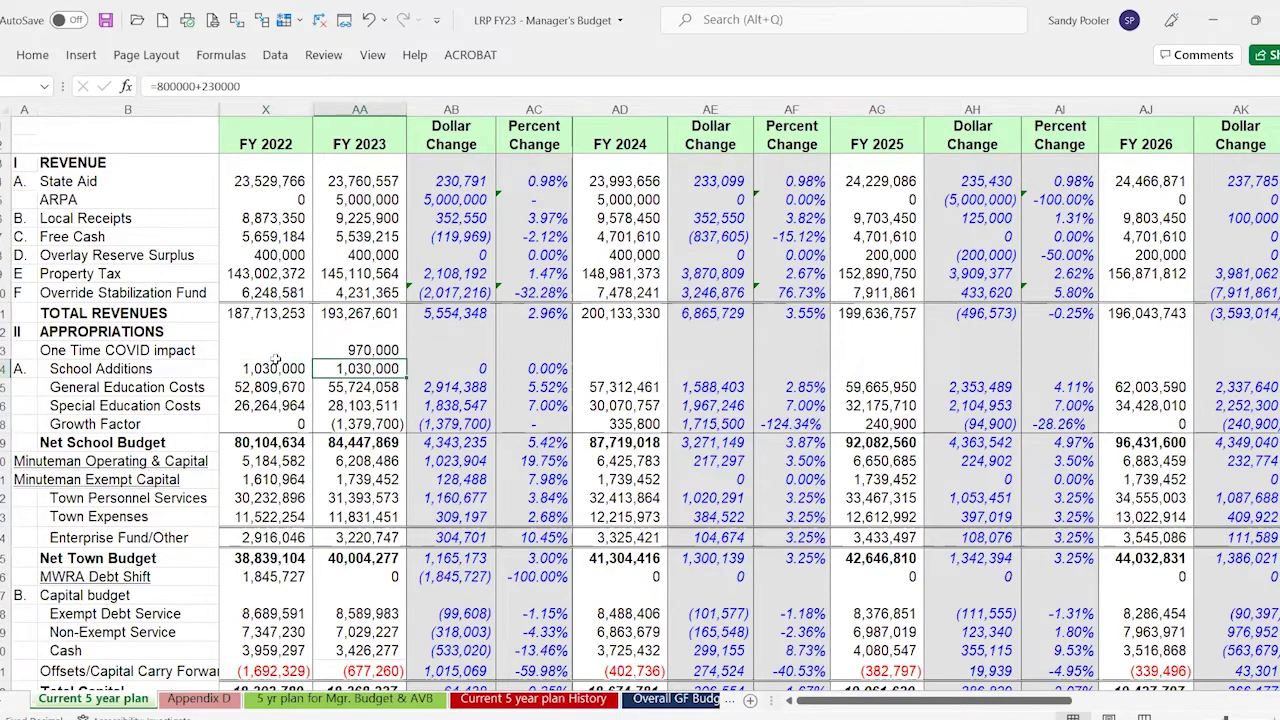
{"action": "key", "text": "Up"}
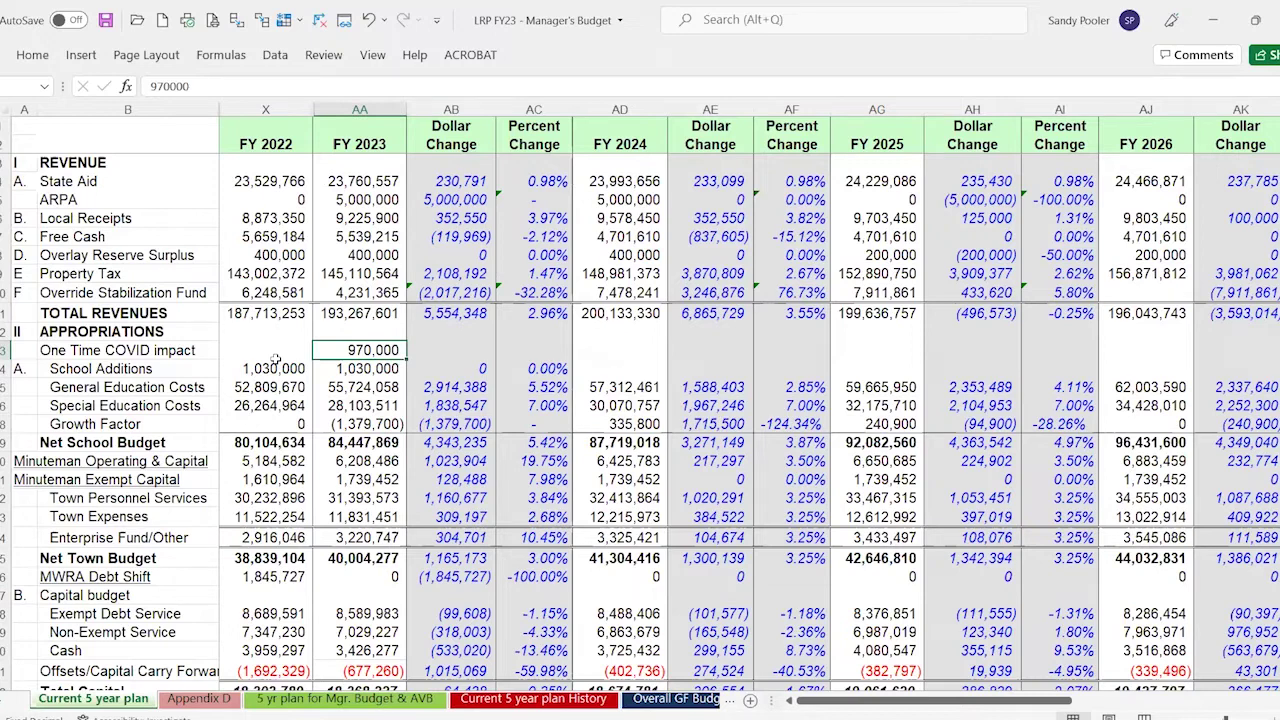
Step: Review the FY 2023 Net School Budget and its percent change
{"action": "key", "text": "Down"}
{"action": "key", "text": "Down"}
{"action": "key", "text": "Down"}
{"action": "key", "text": "Down"}
{"action": "key", "text": "Down"}
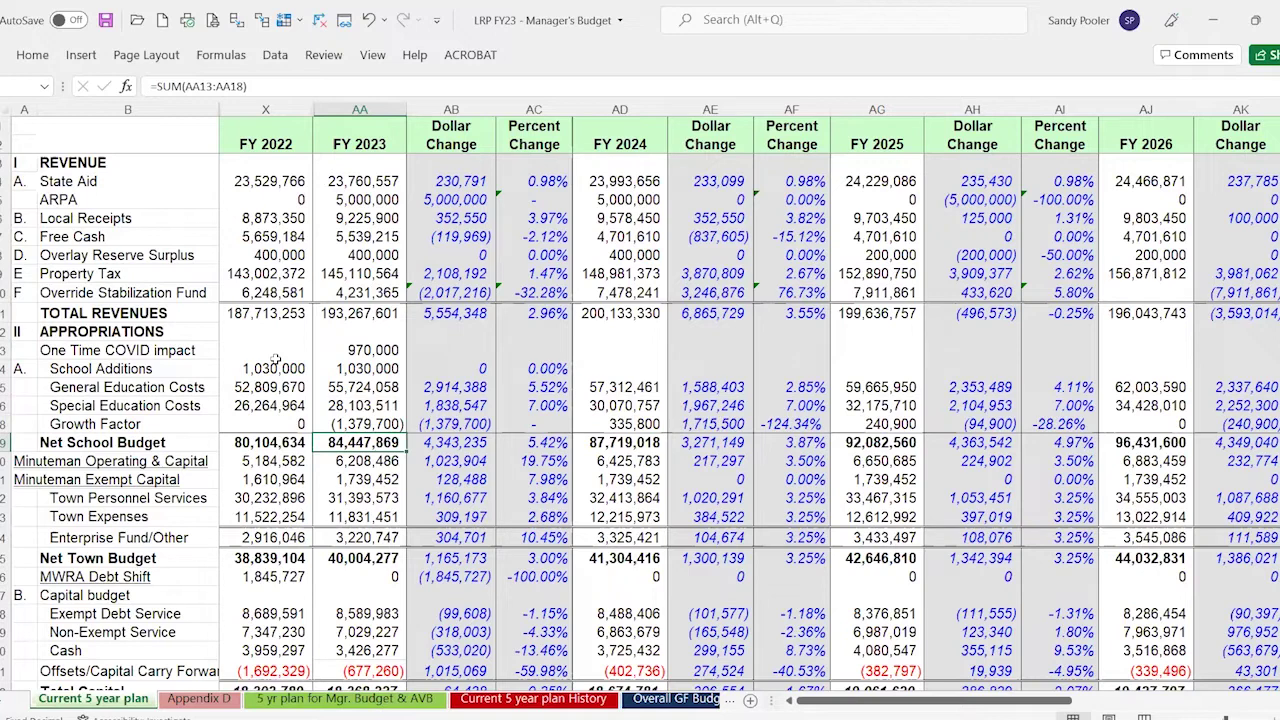
{"action": "key", "text": "Right"}
{"action": "key", "text": "Right"}
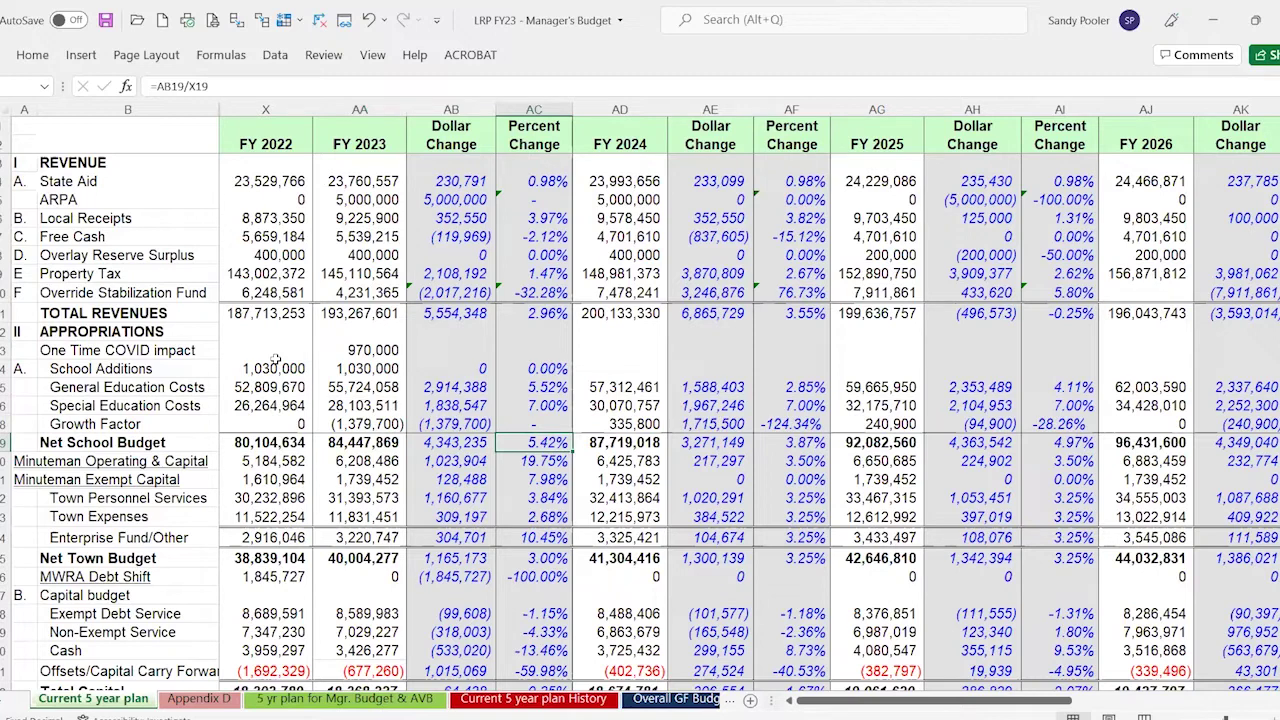
Step: Check the FY 2023 percent change in Total Revenues against that of the Net School Budget
{"action": "key", "text": "Up"}
{"action": "key", "text": "Up"}
{"action": "key", "text": "Up"}
{"action": "key", "text": "Up"}
{"action": "key", "text": "Up"}
{"action": "key", "text": "Up"}
{"action": "key", "text": "Up"}
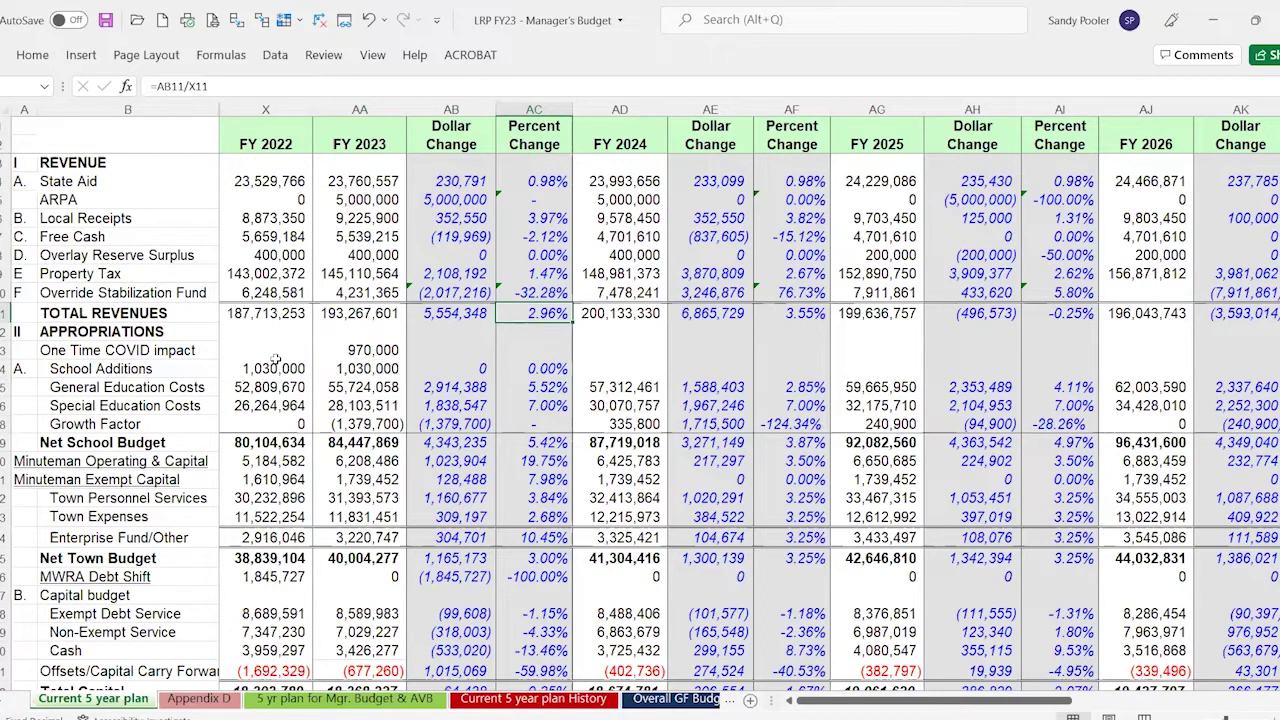
Step: Review the Net School Budget and its yearly changes from FY 2024 through FY 2026
{"action": "key", "text": "Right"}
{"action": "key", "text": "Down"}
{"action": "key", "text": "Down"}
{"action": "key", "text": "Down"}
{"action": "key", "text": "Down"}
{"action": "key", "text": "Down"}
{"action": "key", "text": "Down"}
{"action": "key", "text": "Down"}
{"action": "key", "text": "Right"}
{"action": "key", "text": "Right"}
{"action": "key", "text": "Right"}
{"action": "key", "text": "Right"}
{"action": "key", "text": "Right"}
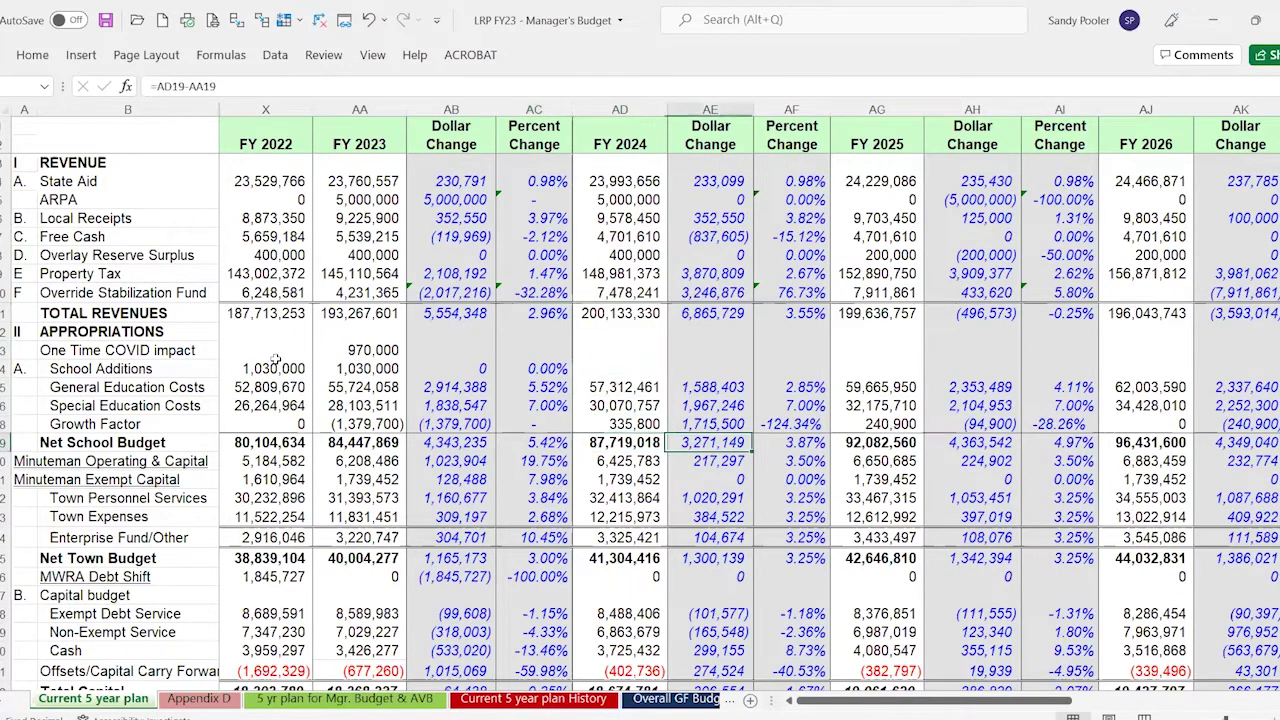
{"action": "key", "text": "Right"}
{"action": "key", "text": "Right"}
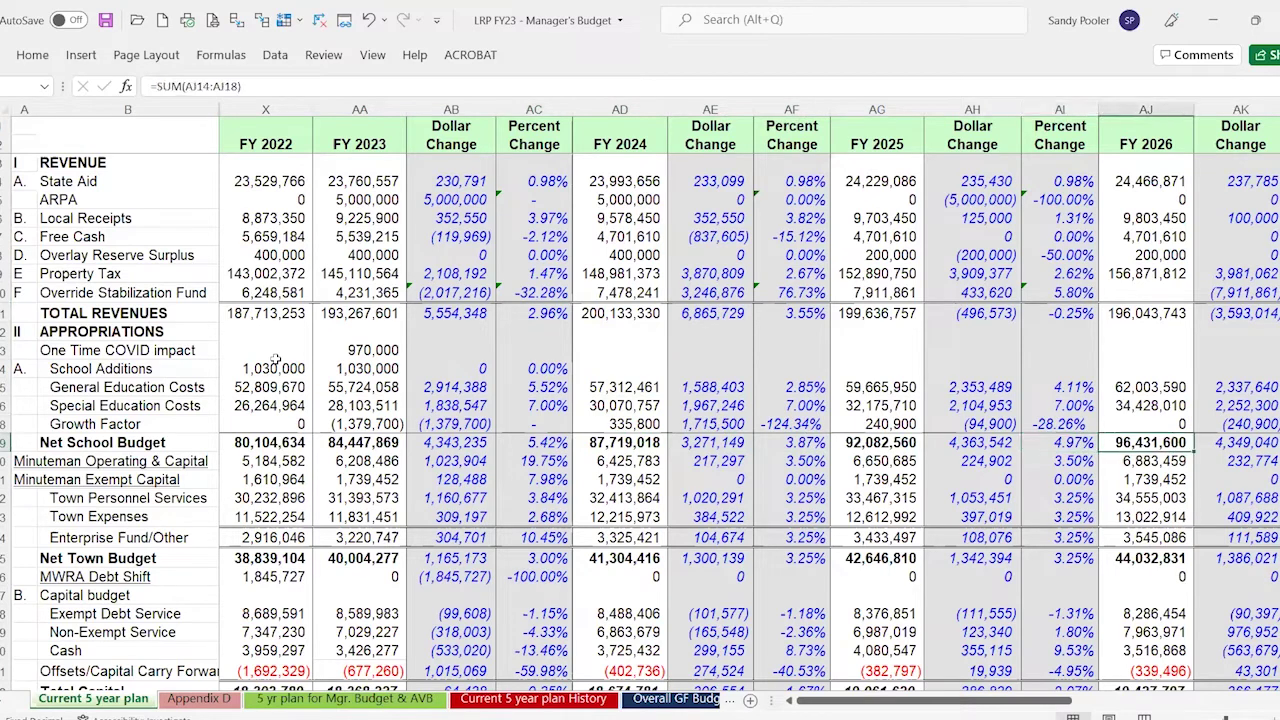
Step: Examine the FY 2023 dollar change in the Net School Budget
{"action": "key", "text": "Left"}
{"action": "key", "text": "Left"}
{"action": "key", "text": "Left"}
{"action": "key", "text": "Left"}
{"action": "key", "text": "Left"}
{"action": "key", "text": "Left"}
{"action": "key", "text": "Left"}
{"action": "key", "text": "Left"}
{"action": "key", "text": "Left"}
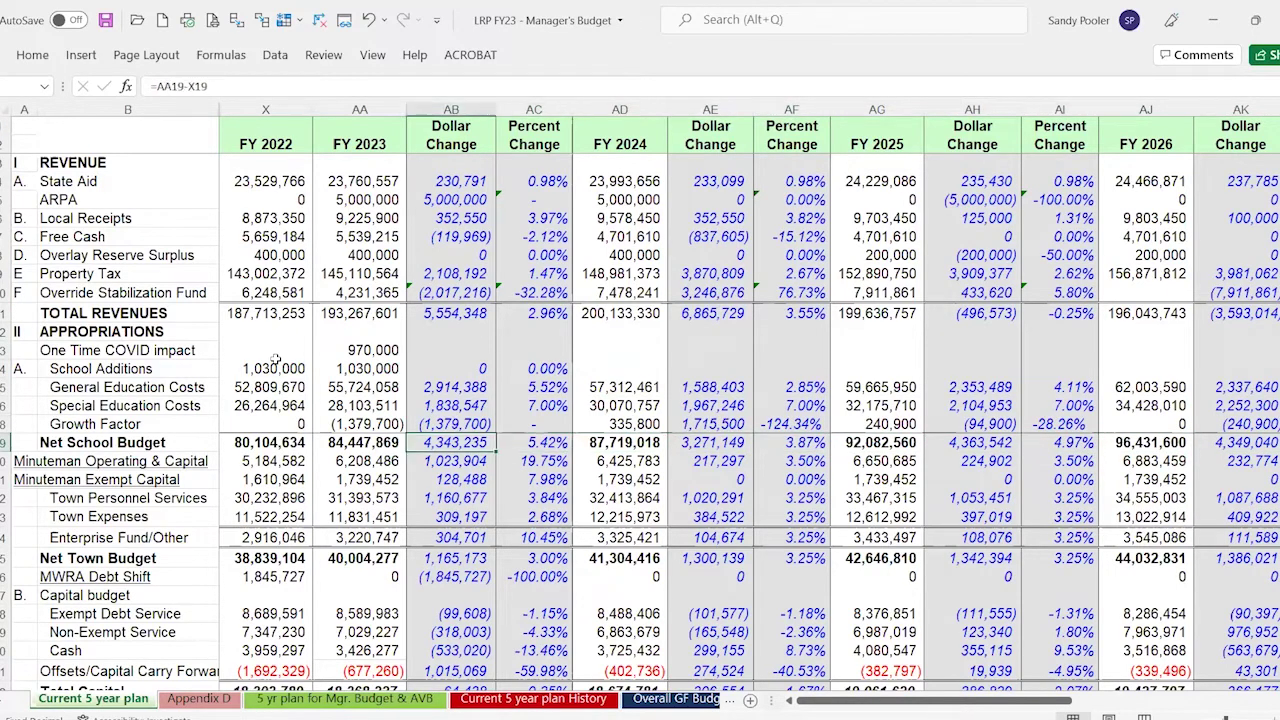
Step: Review the FY 2023 Minuteman Operating & Capital and Minuteman Exempt Capital amounts, checking the exempt portion against the FY 2023 Property Tax
{"action": "key", "text": "Left"}
{"action": "key", "text": "Down"}
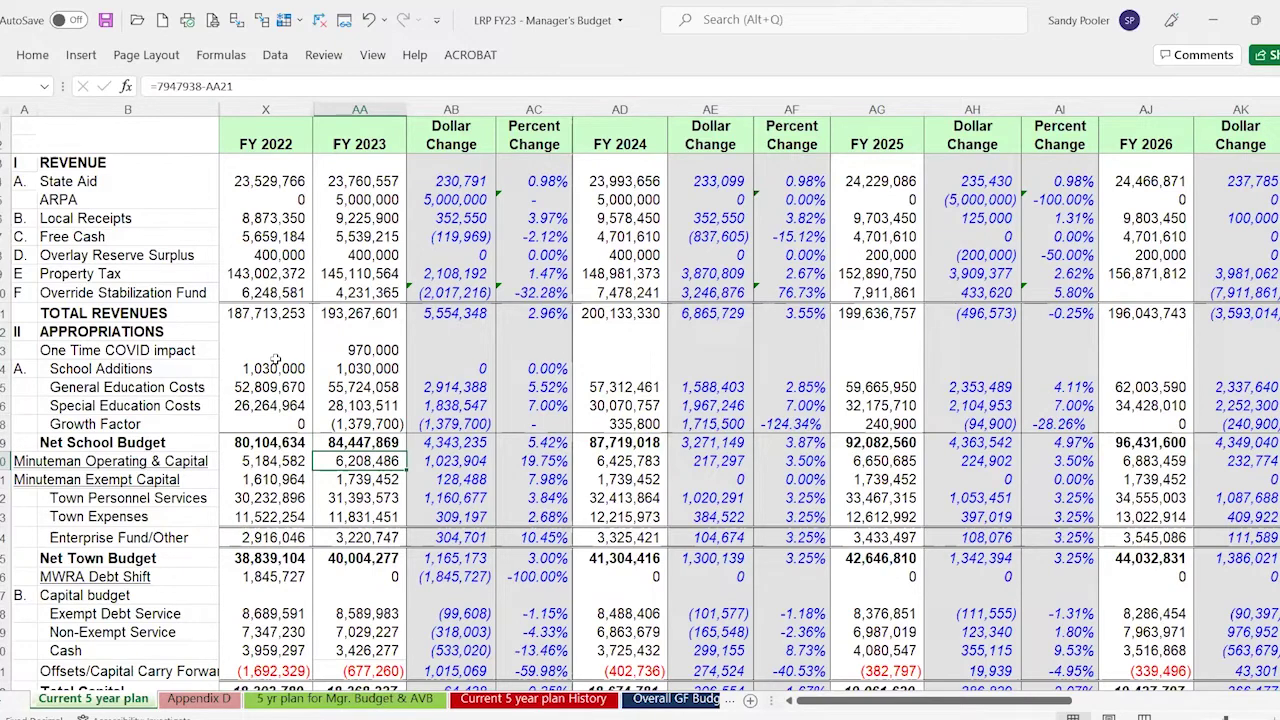
{"action": "key", "text": "Down"}
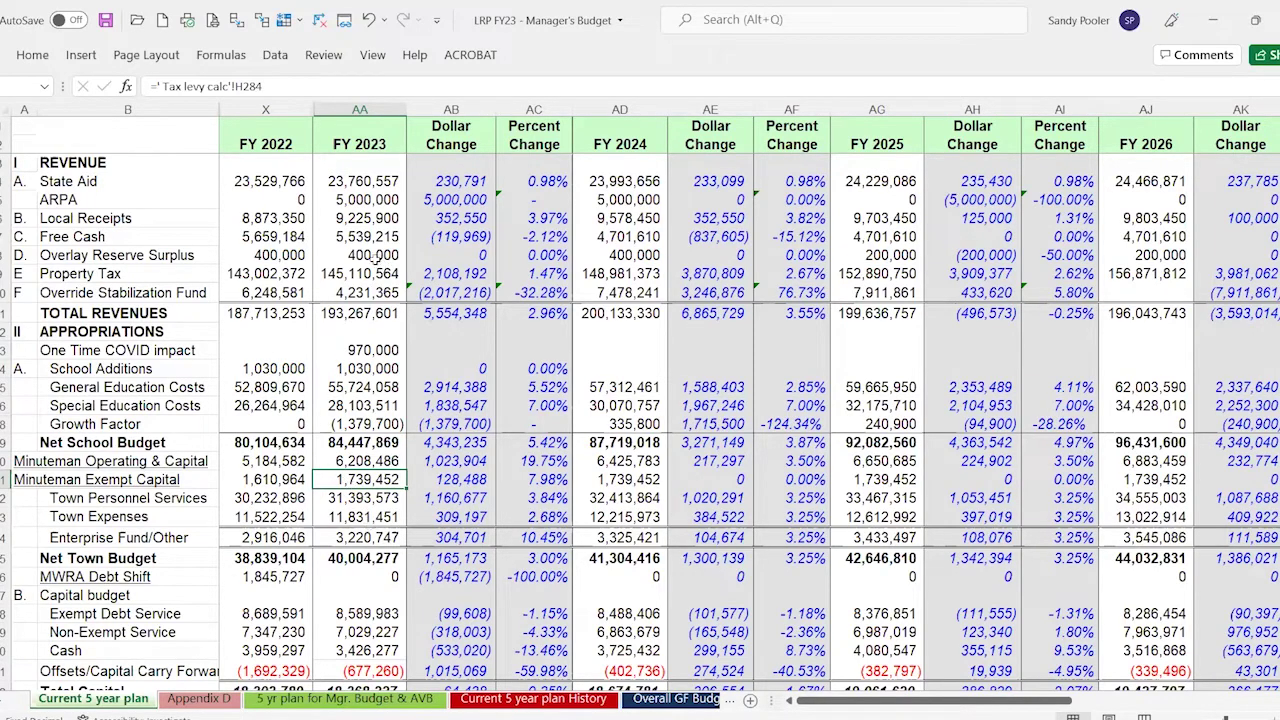
{"action": "left_click", "coordinate": [364, 271]}
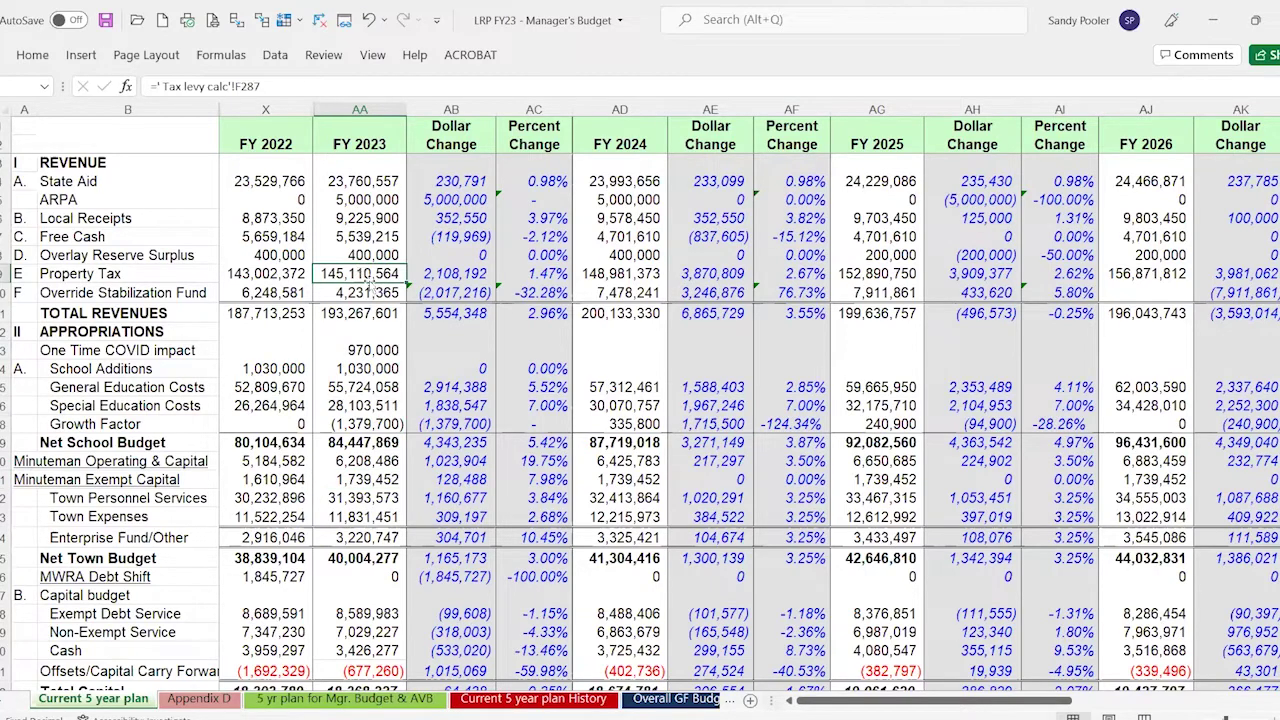
{"action": "left_click", "coordinate": [370, 480]}
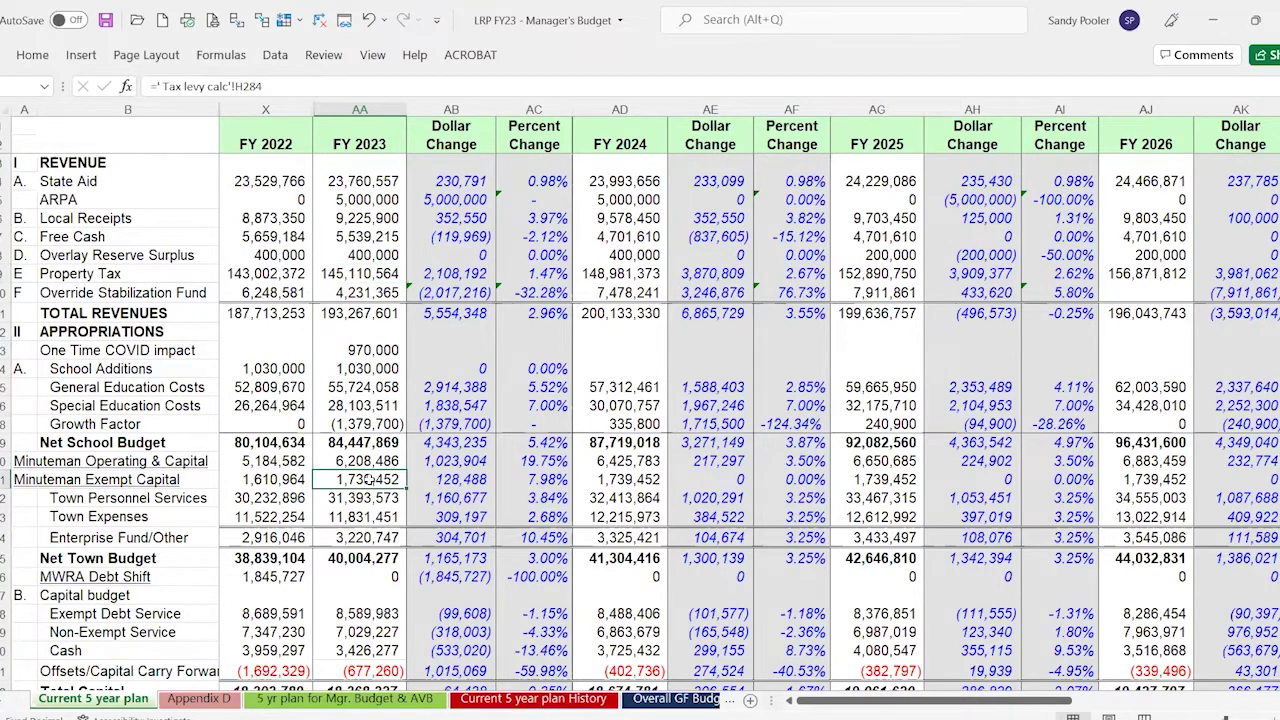
{"action": "left_click", "coordinate": [369, 461]}
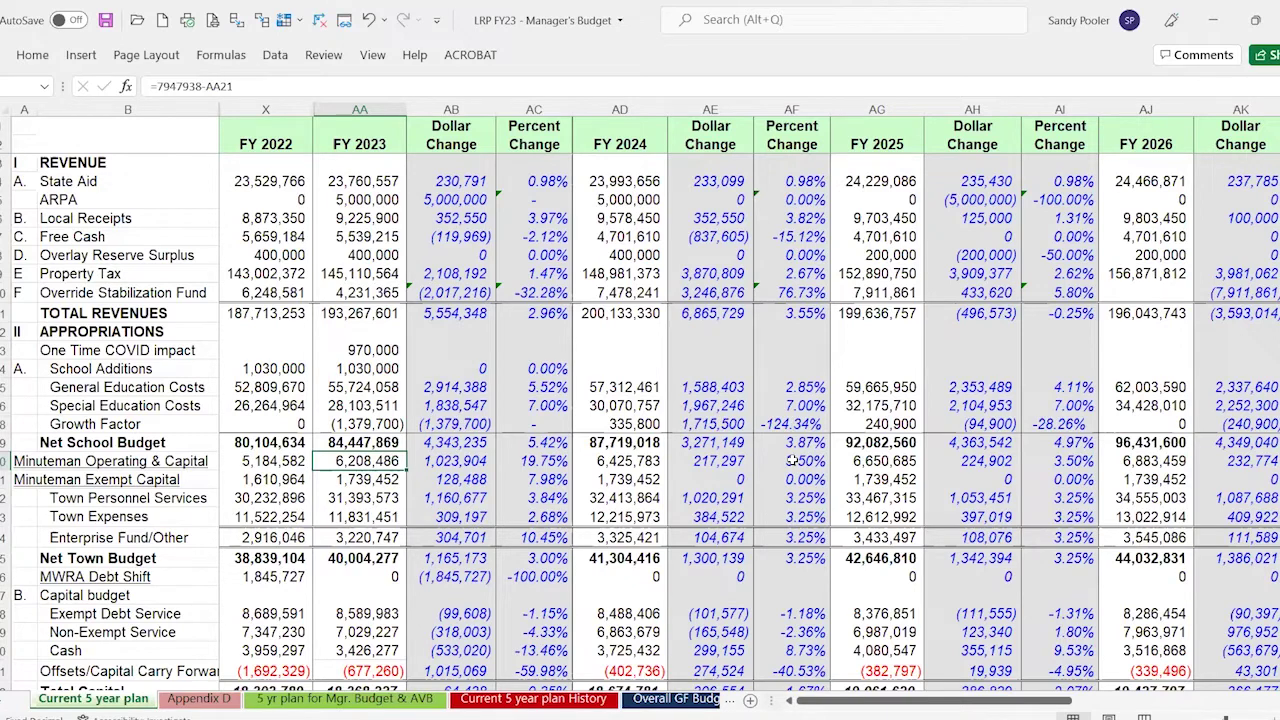
{"action": "left_click", "coordinate": [352, 478]}
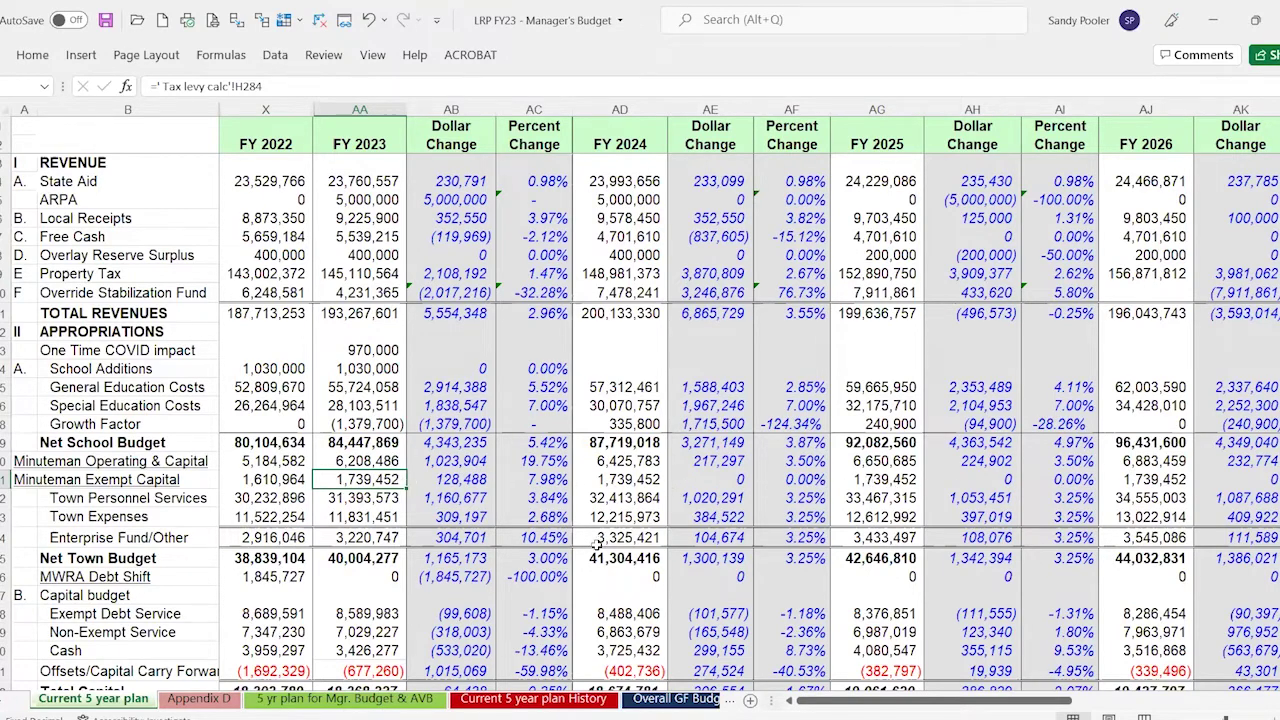
Step: Review the FY 2023 Town Personnel Services, Town Expenses and Enterprise Fund/Other lines that make up the Net Town Budget
{"action": "scroll", "coordinate": [594, 540], "scroll_direction": "down", "scroll_amount": 1}
{"action": "scroll", "coordinate": [594, 540], "scroll_direction": "down", "scroll_amount": 1}
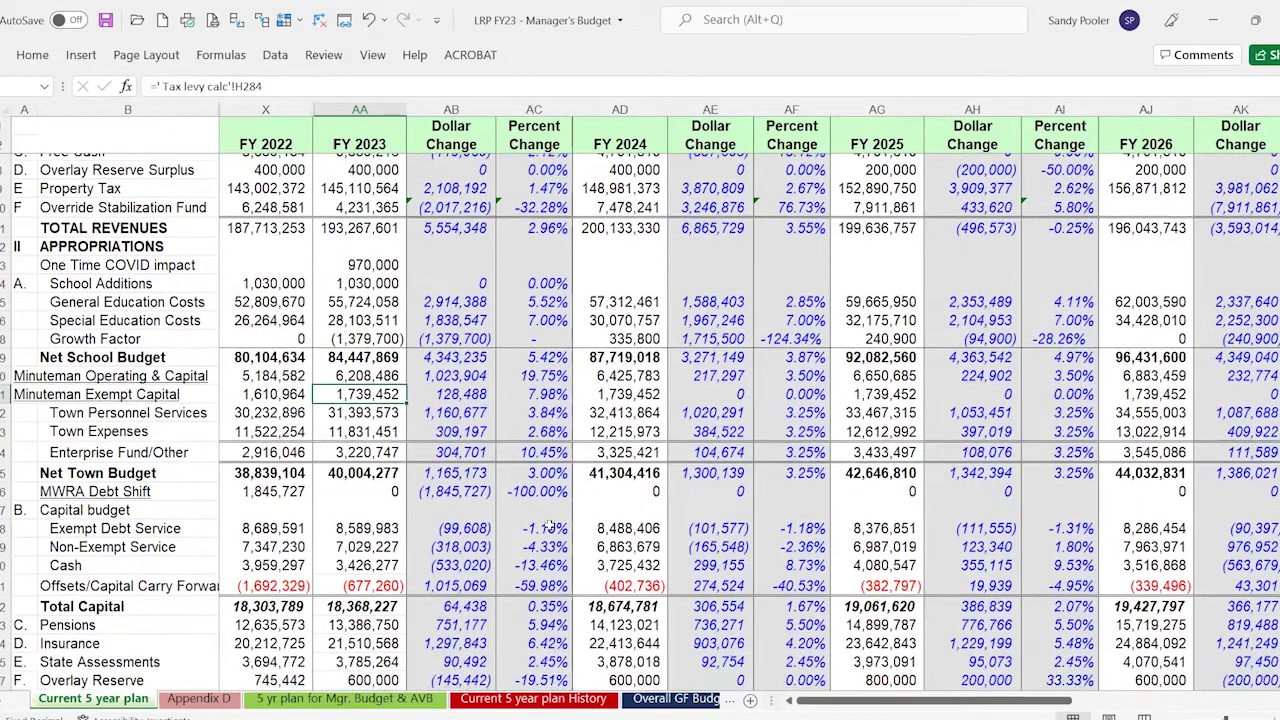
{"action": "left_click", "coordinate": [355, 413]}
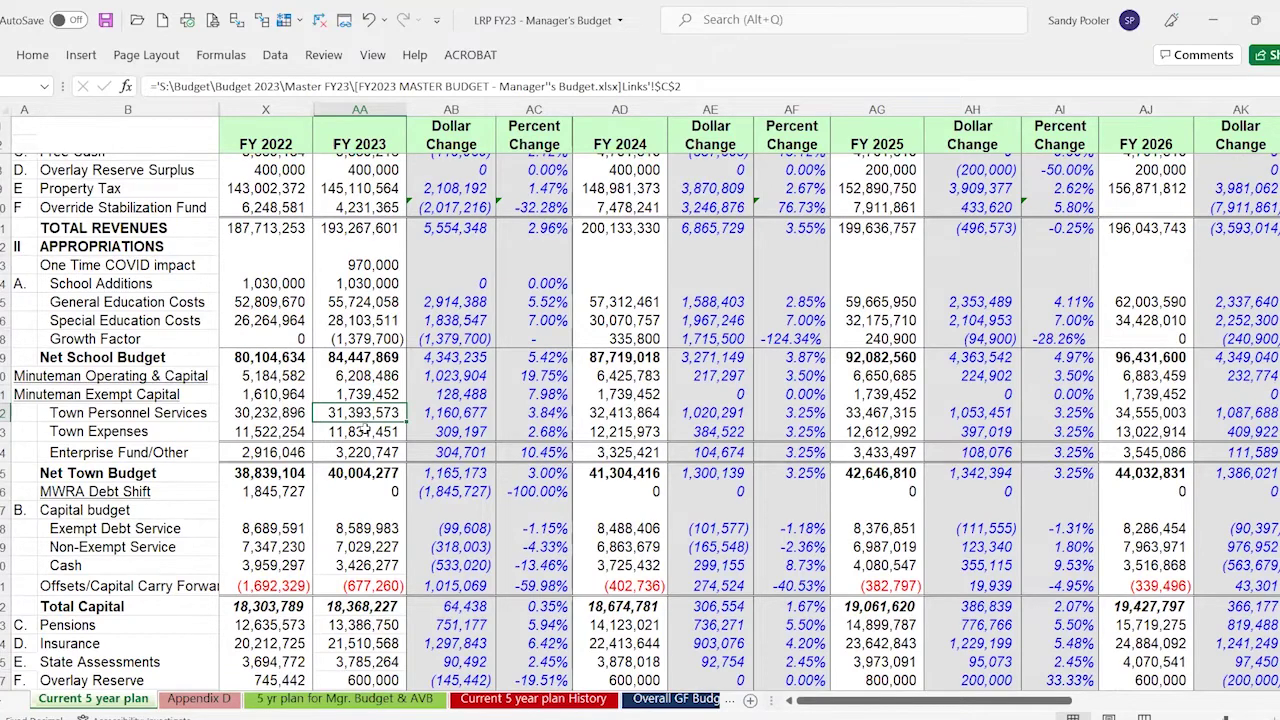
{"action": "left_click", "coordinate": [364, 429]}
{"action": "left_click", "coordinate": [366, 451]}
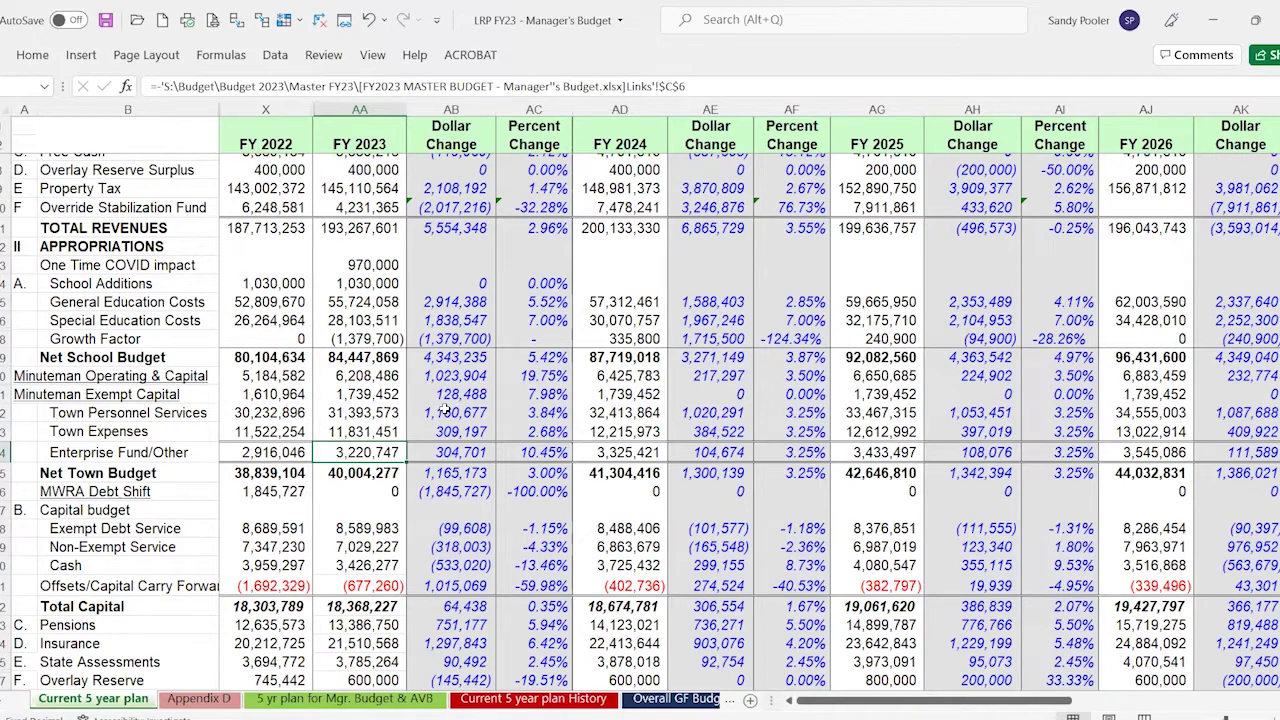
{"action": "left_click", "coordinate": [368, 473]}
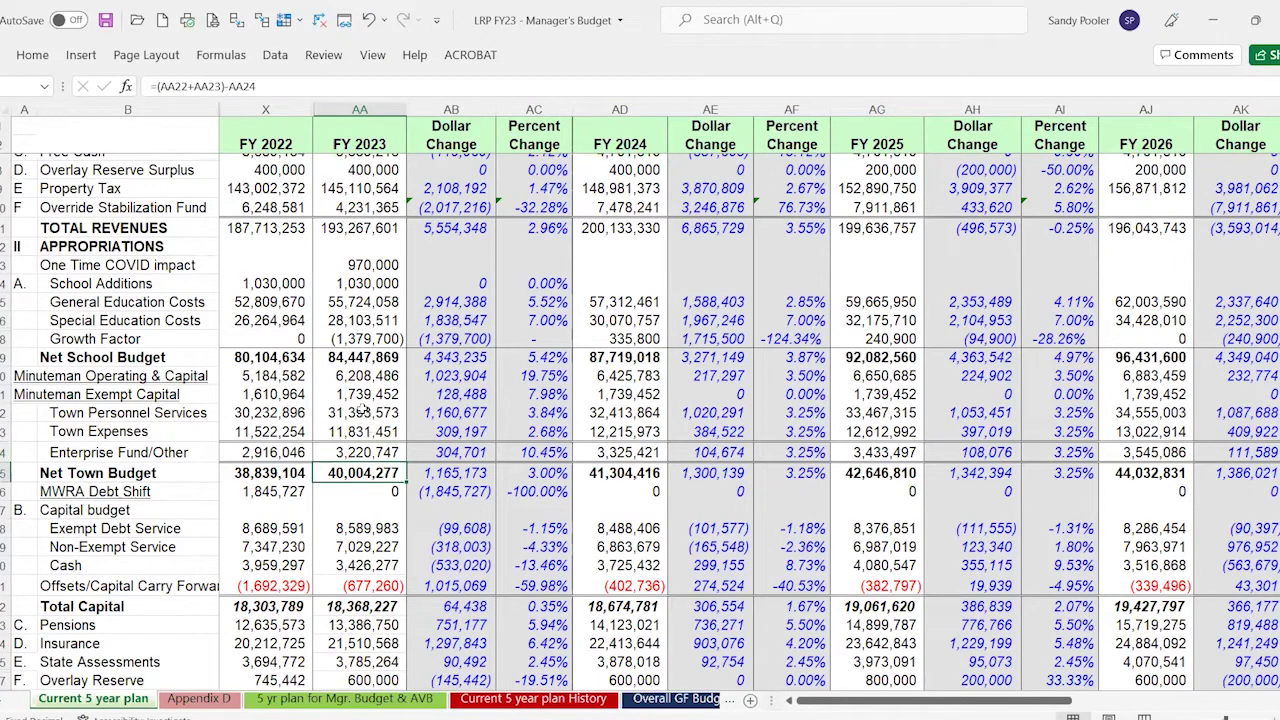
{"action": "left_click", "coordinate": [366, 452]}
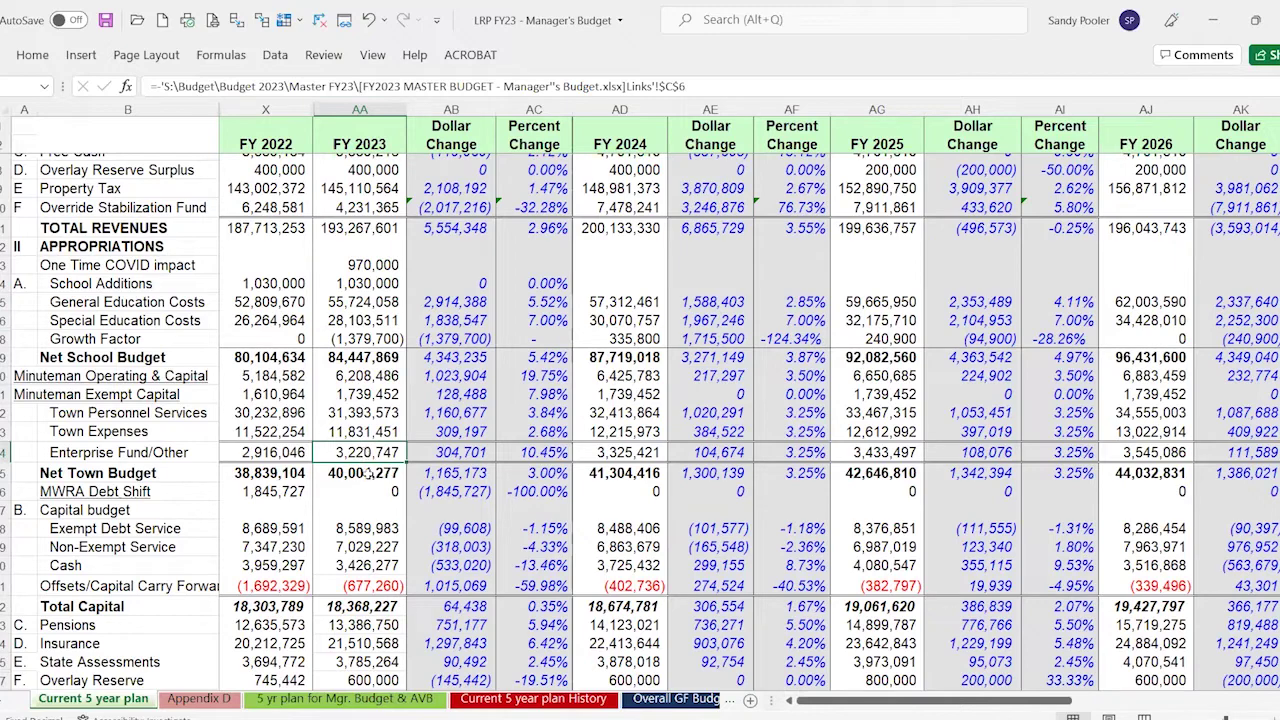
{"action": "left_click", "coordinate": [367, 473]}
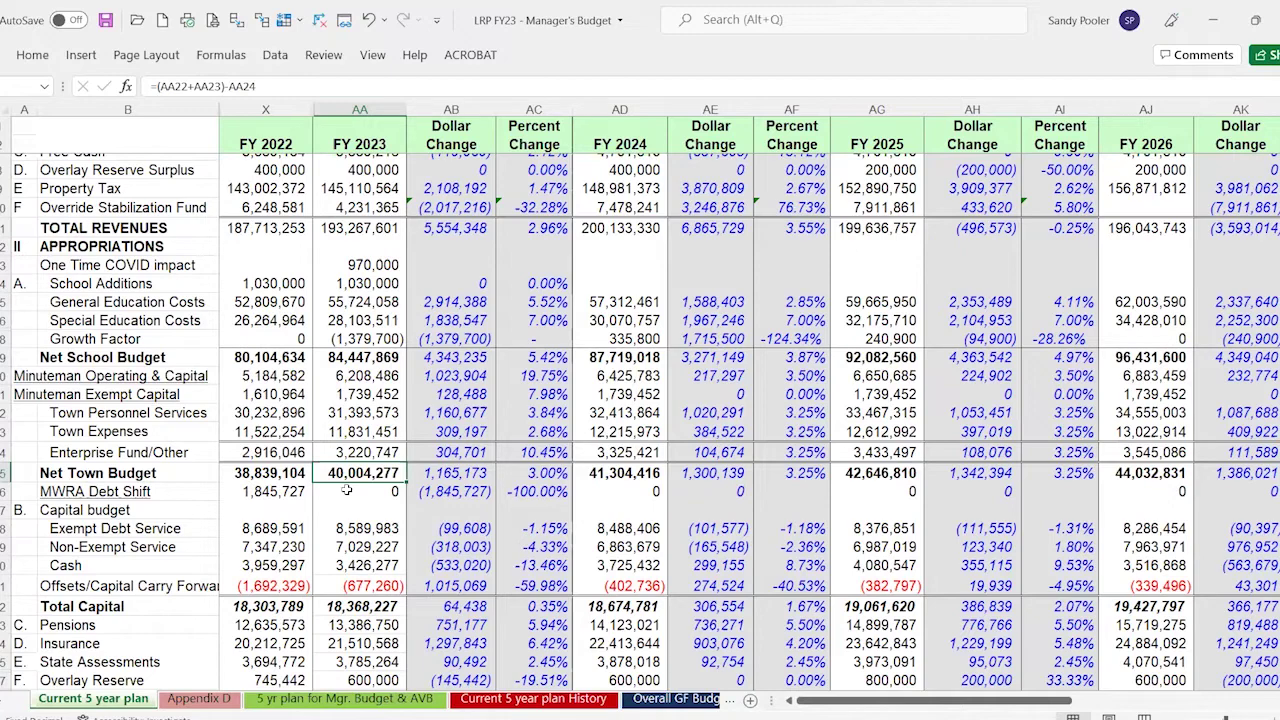
Step: Examine the Net Town Budget's dollar and percent changes for FY 2023 and FY 2024
{"action": "key", "text": "Right"}
{"action": "key", "text": "Right"}
{"action": "key", "text": "Right"}
{"action": "key", "text": "Right"}
{"action": "key", "text": "Right"}
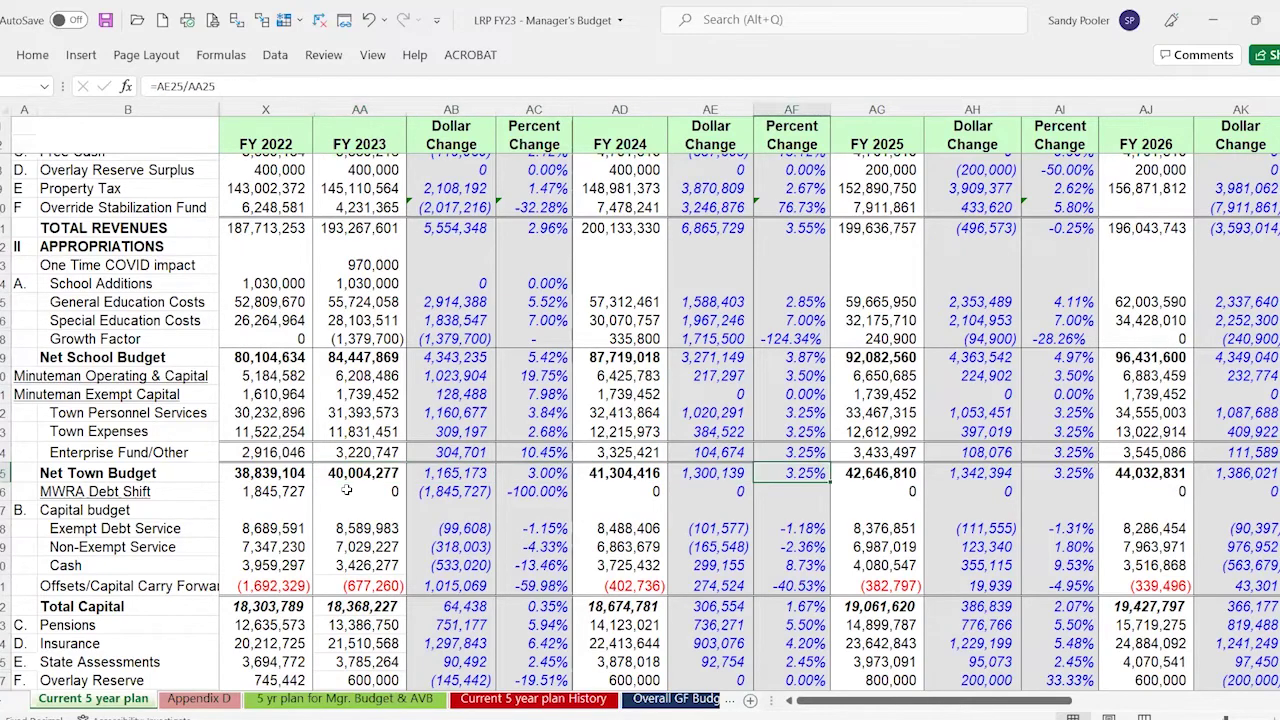
{"action": "key", "text": "Left"}
{"action": "key", "text": "Left"}
{"action": "key", "text": "Left"}
{"action": "key", "text": "Left"}
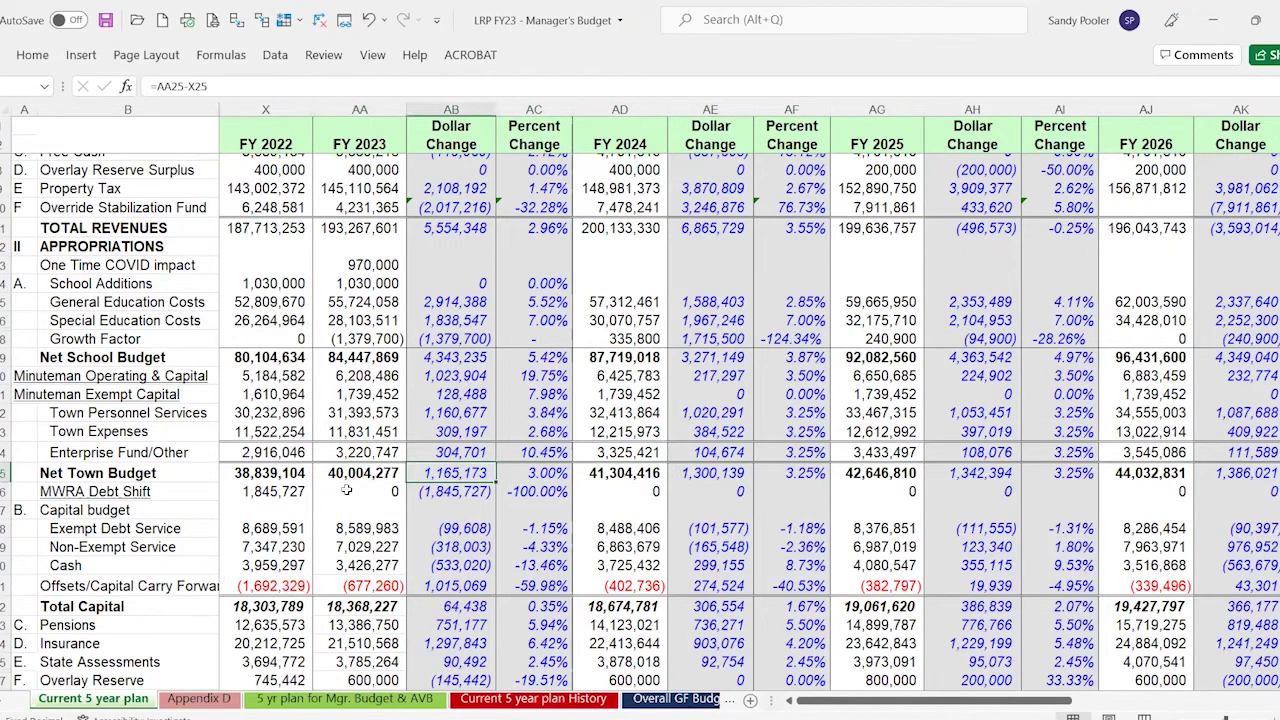
{"action": "key", "text": "Right"}
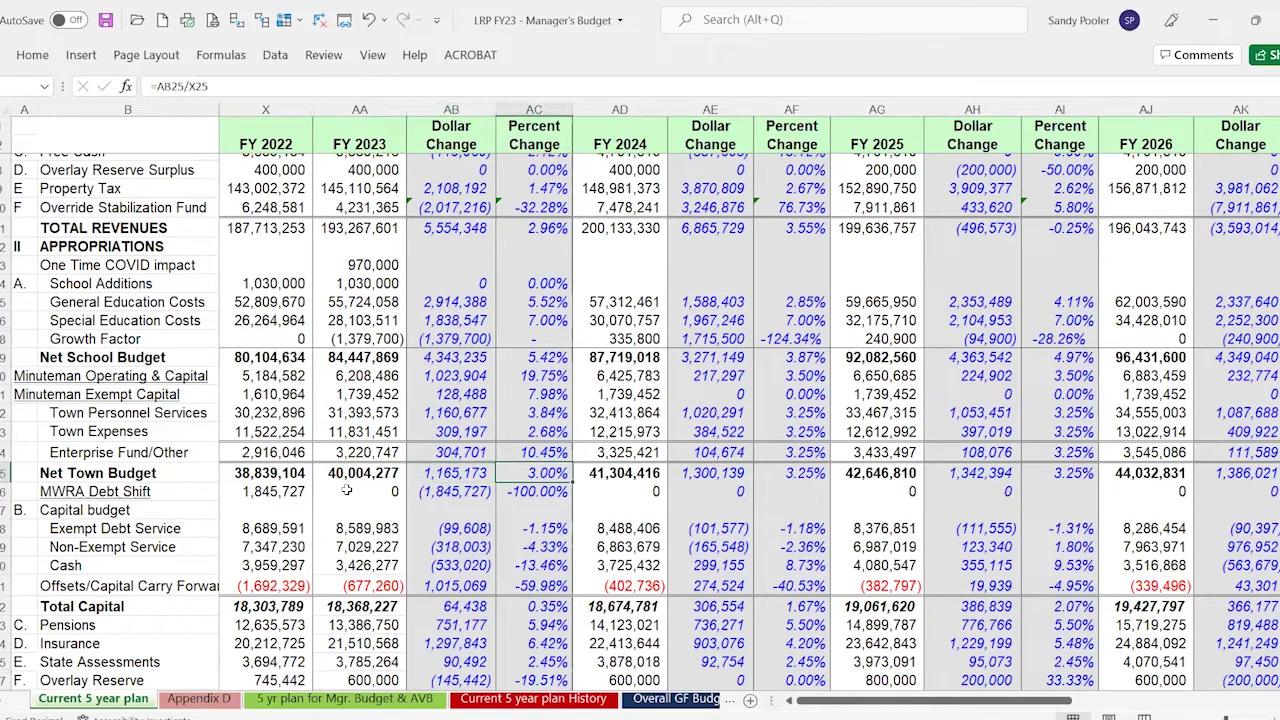
{"action": "key", "text": "Left"}
{"action": "key", "text": "Left"}
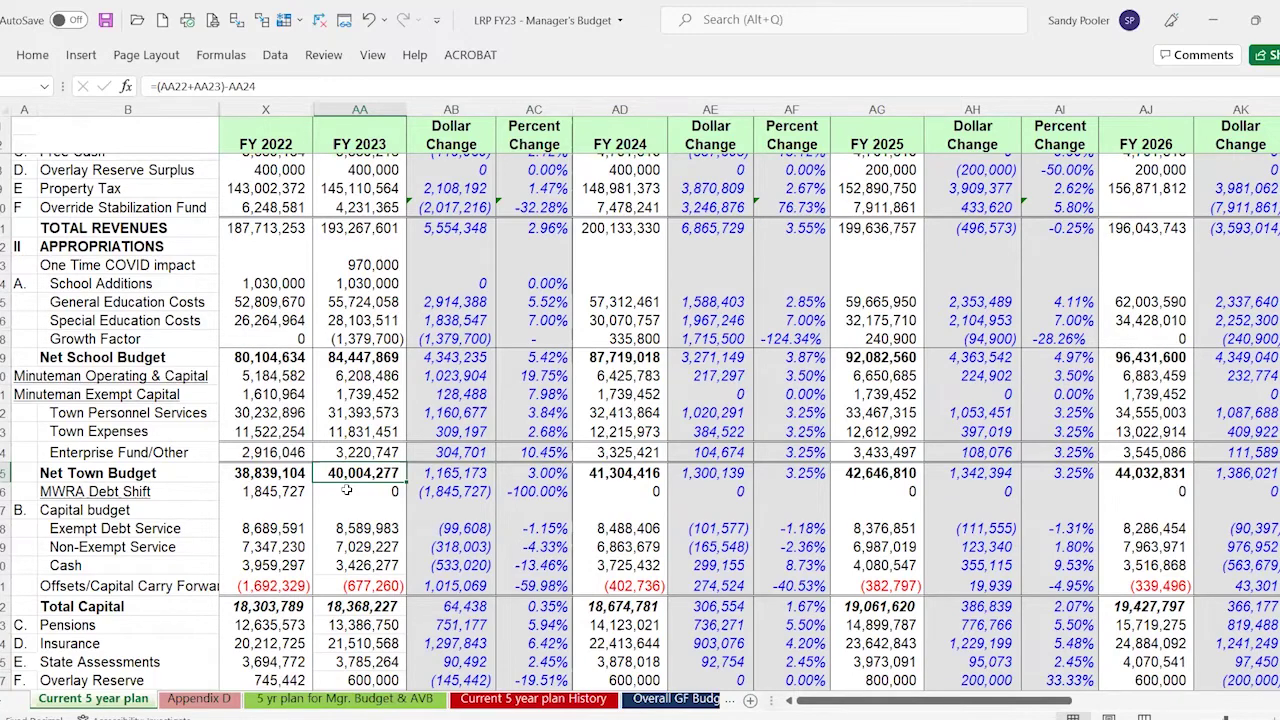
Step: Compare the FY 2022 and FY 2023 Net Town Budget amounts and check the FY 2023 dollar and percent change
{"action": "key", "text": "Left"}
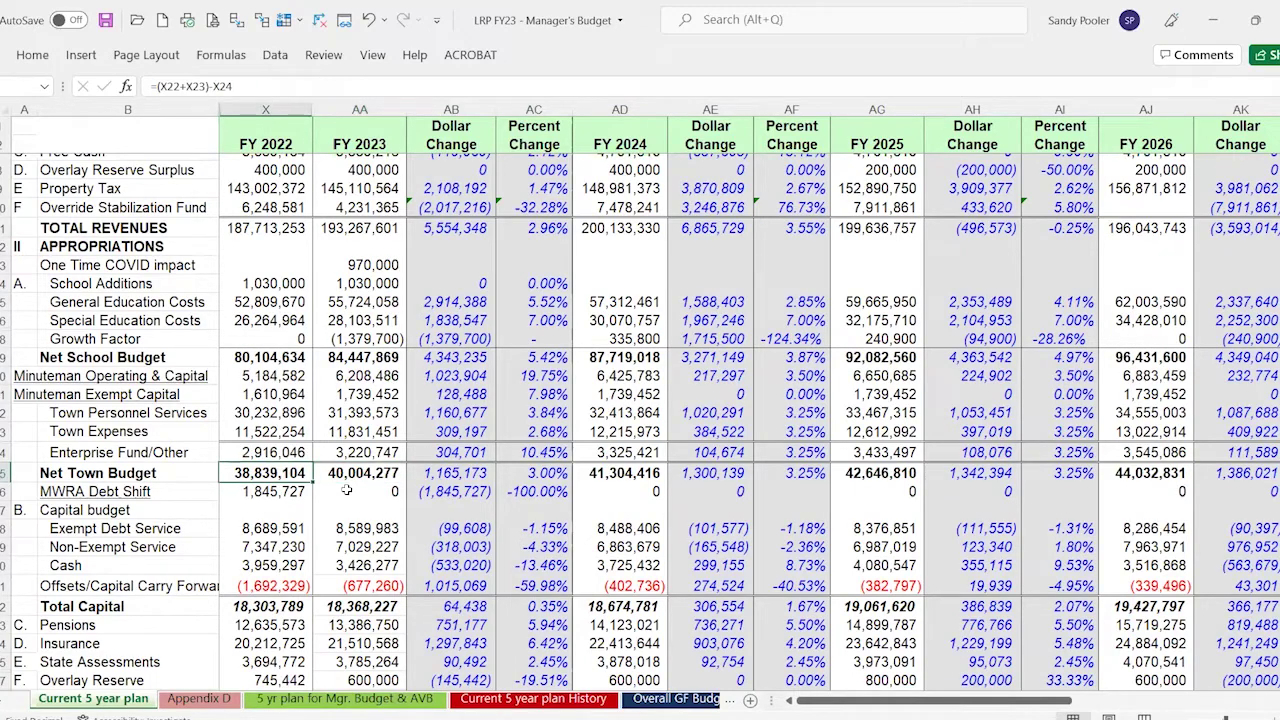
{"action": "key", "text": "Right"}
{"action": "key", "text": "Right"}
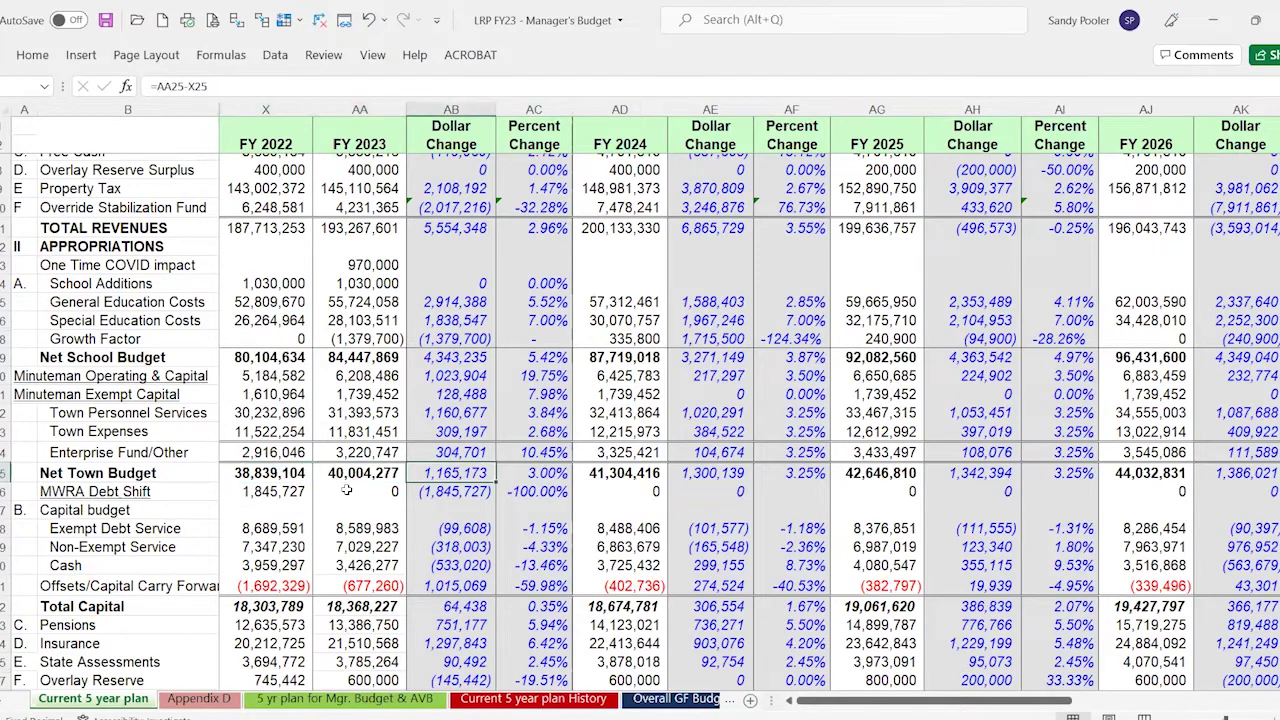
{"action": "key", "text": "Left"}
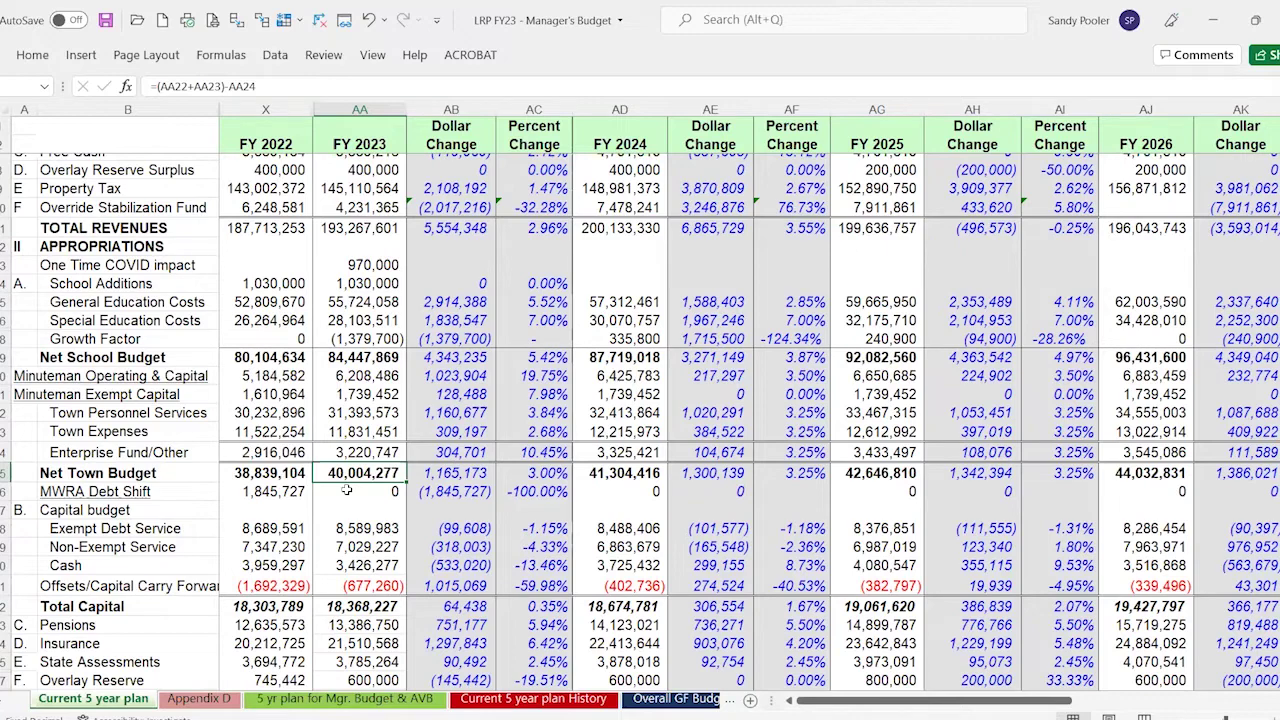
{"action": "key", "text": "Right"}
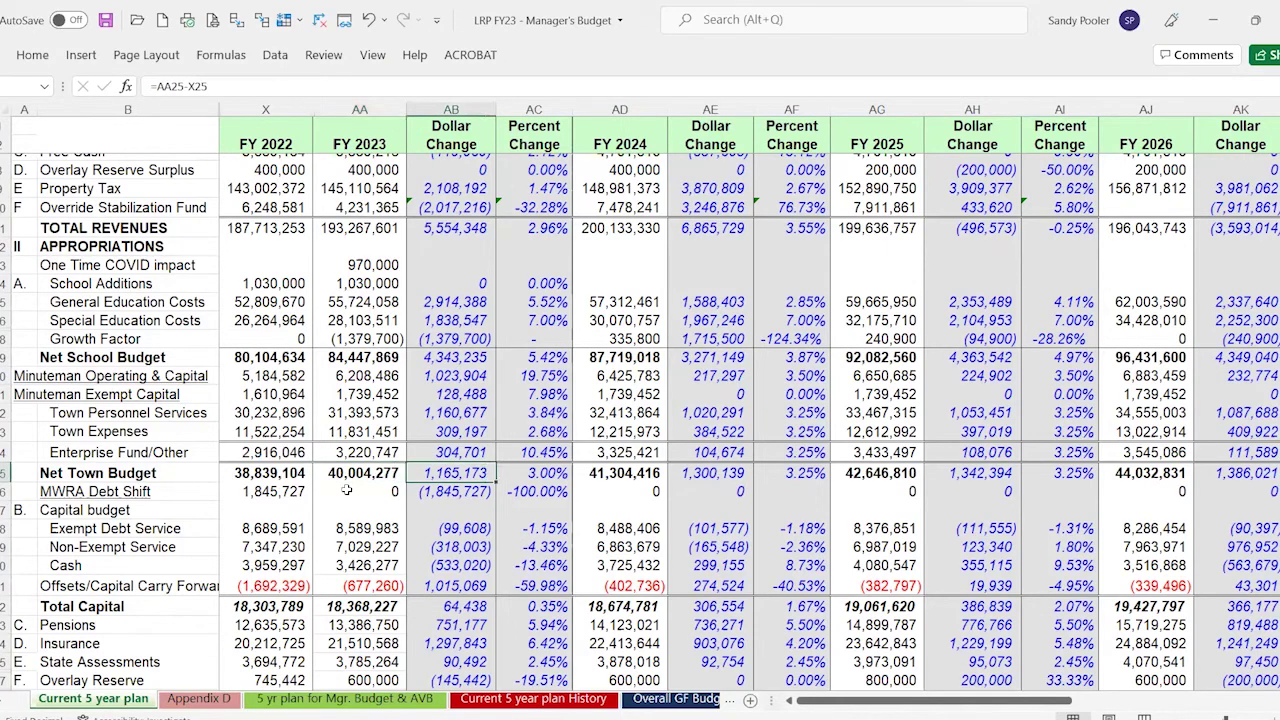
{"action": "key", "text": "Right"}
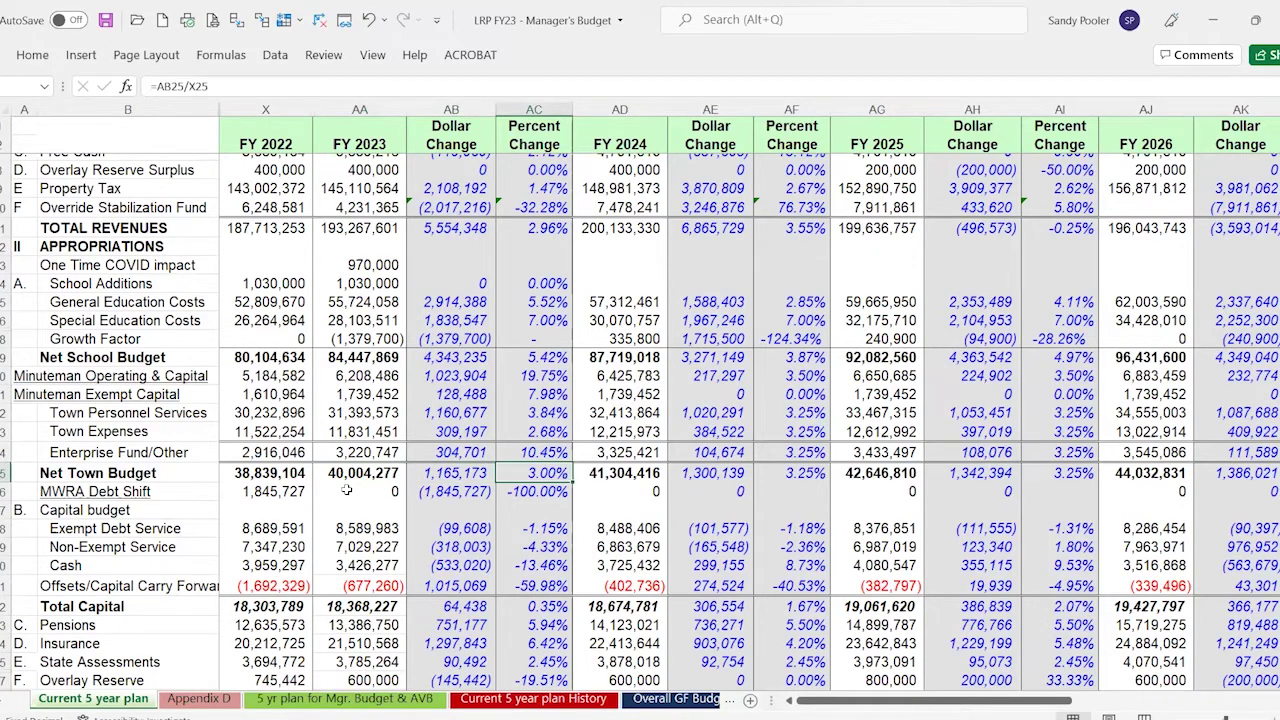
{"action": "key", "text": "Left"}
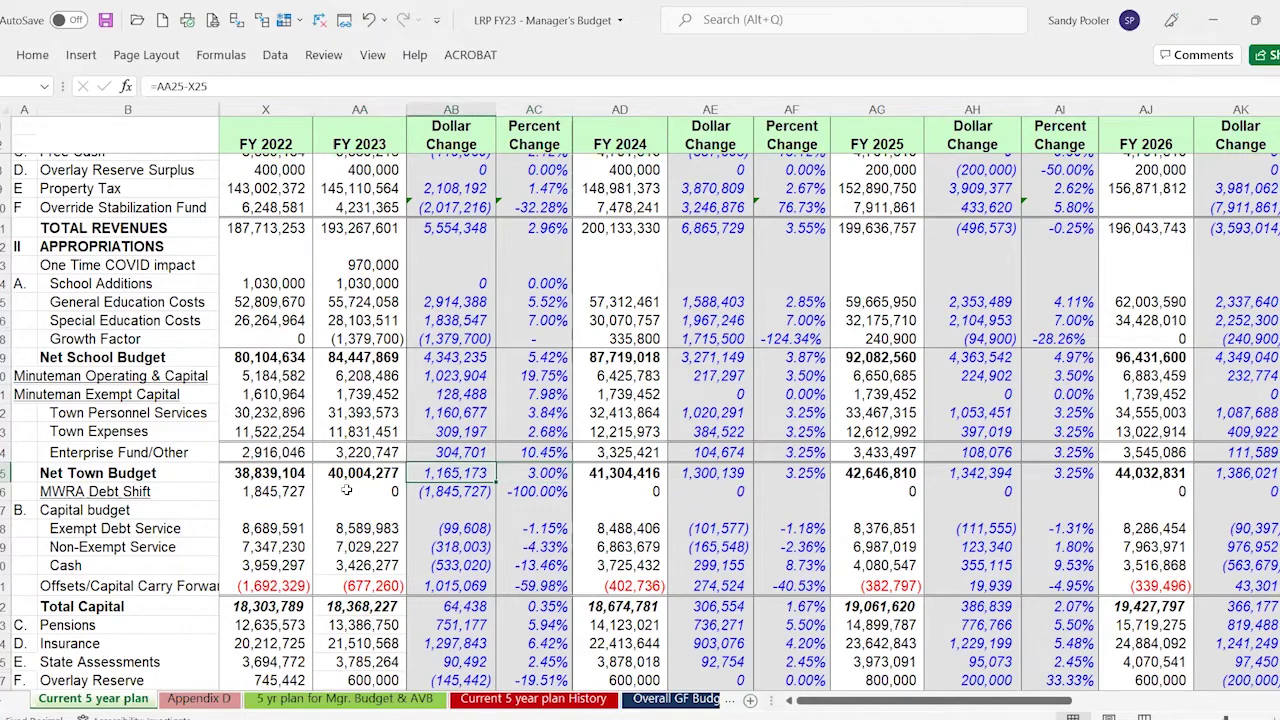
{"action": "key", "text": "Left"}
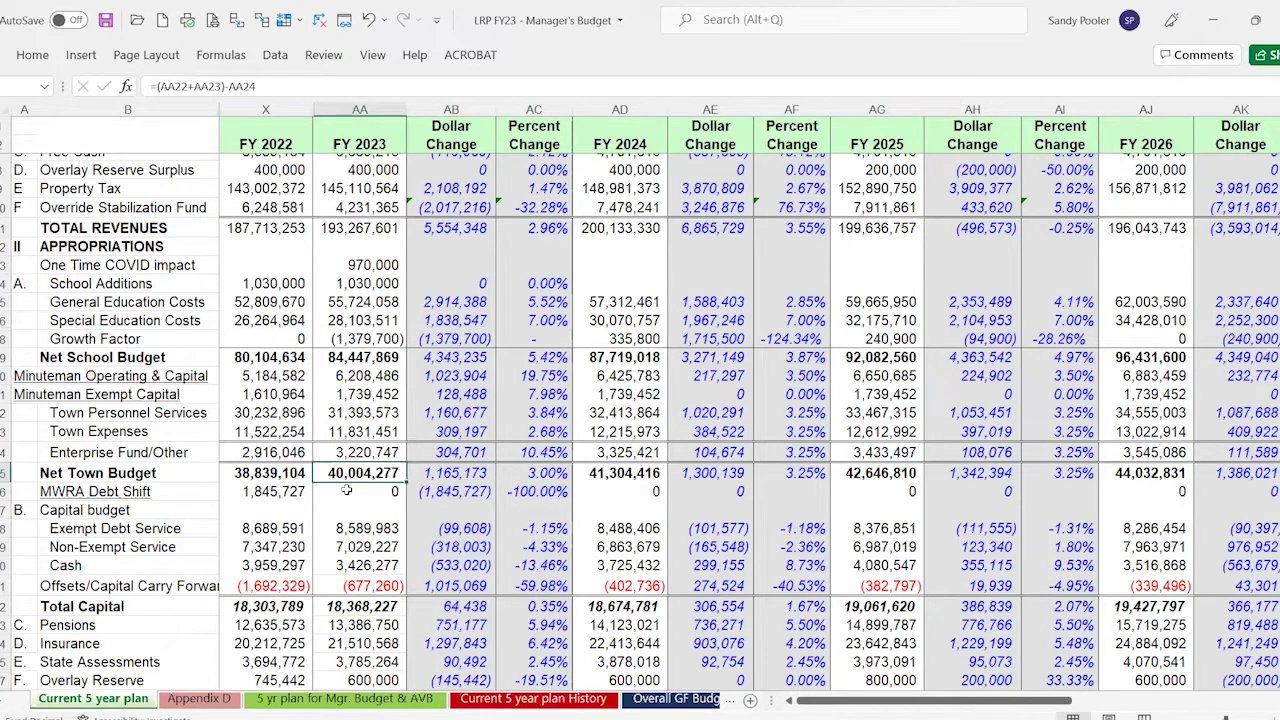
Step: Review the MWRA Debt Shift amounts for FY 2022 and FY 2023 and the dollar change between them
{"action": "key", "text": "Right"}
{"action": "key", "text": "Down"}
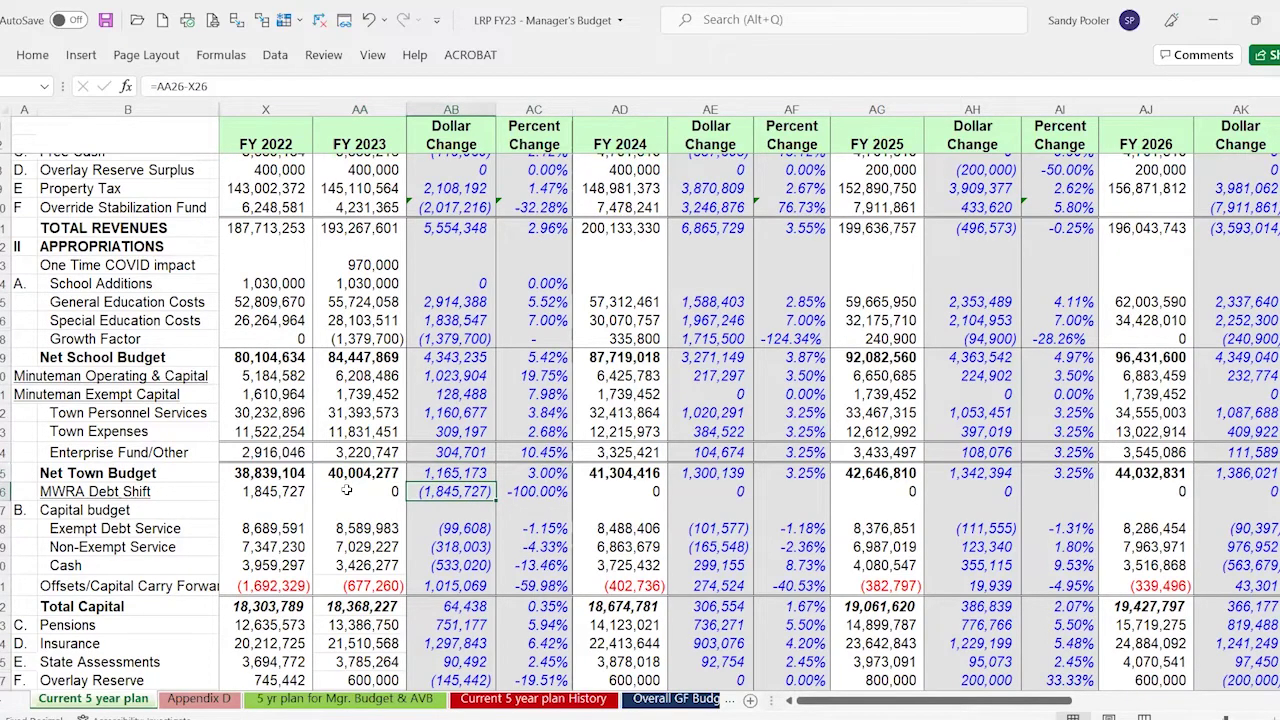
{"action": "key", "text": "Left"}
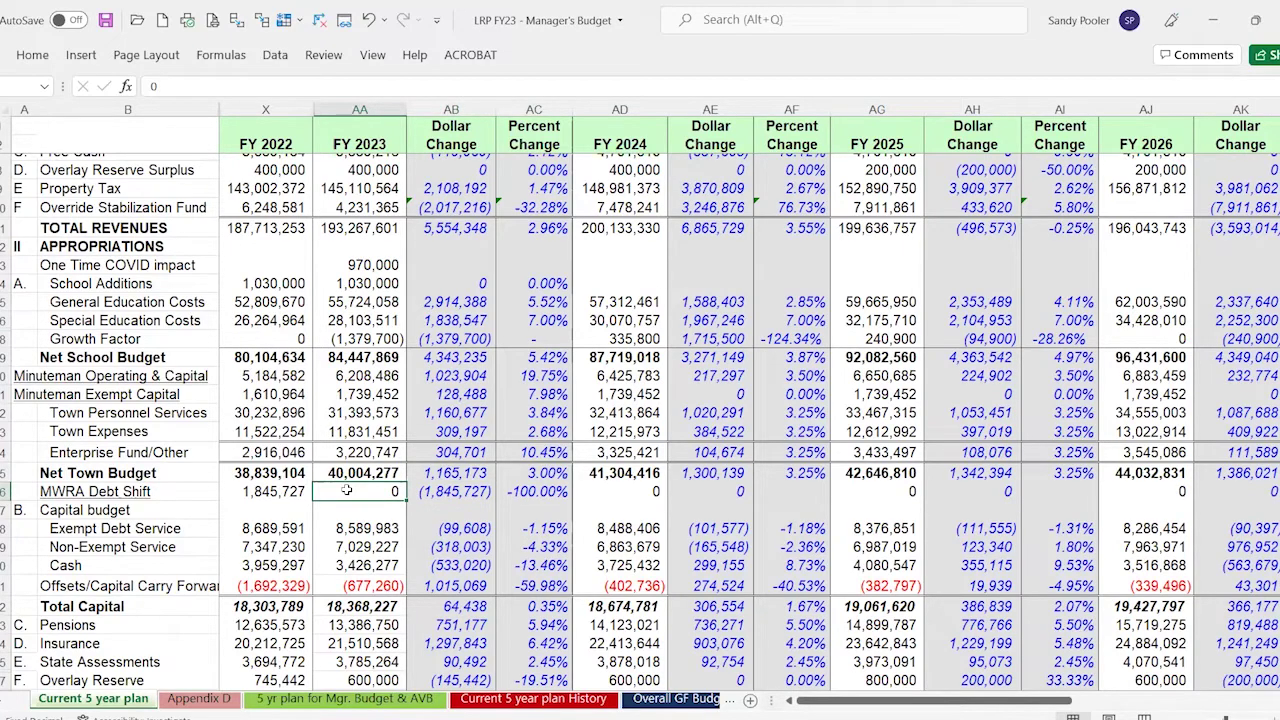
{"action": "key", "text": "Left"}
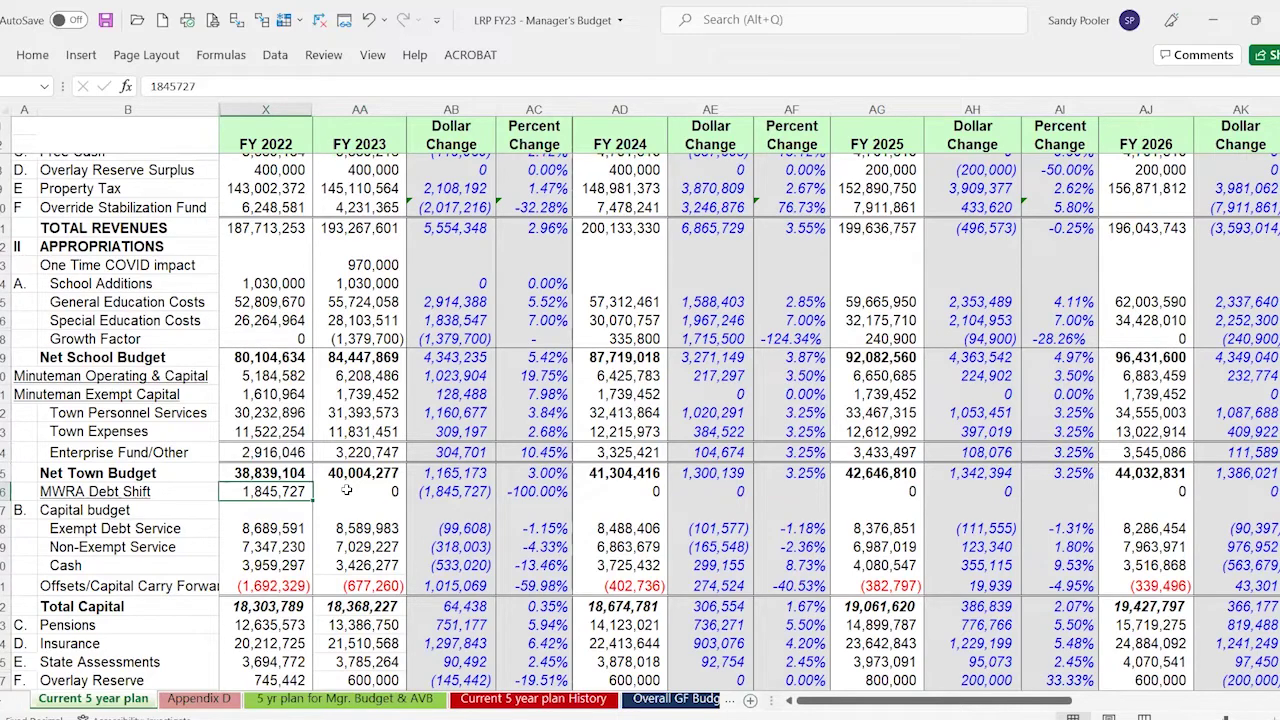
{"action": "left_click", "coordinate": [346, 489]}
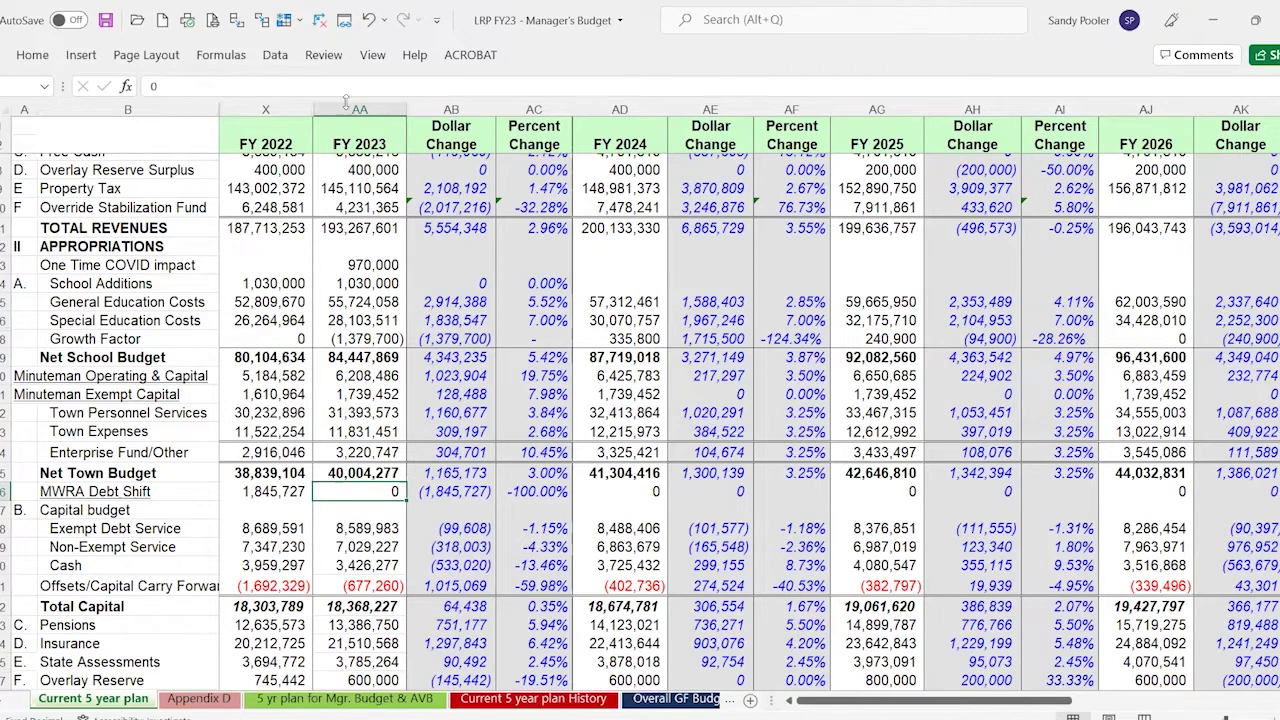
Step: Check the FY 2023 Property Tax amount against the FY 2023 MWRA Debt Shift
{"action": "left_click", "coordinate": [365, 187]}
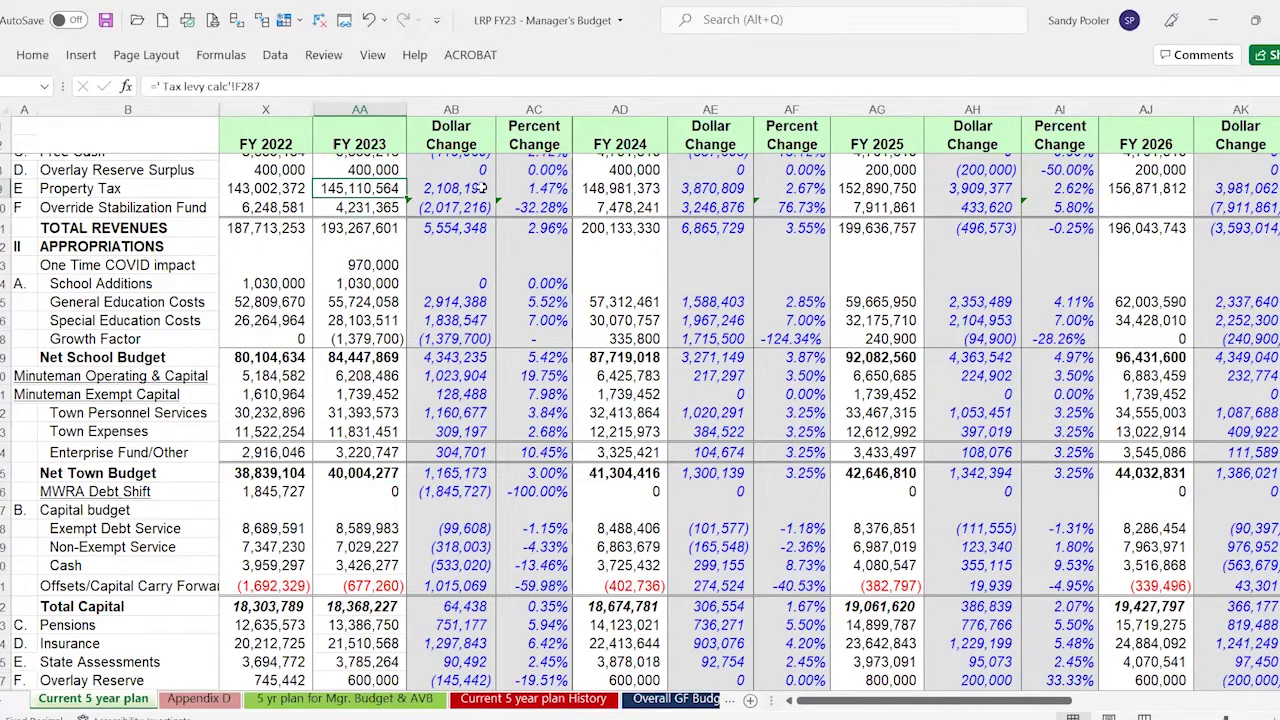
{"action": "key", "text": "Down"}
{"action": "key", "text": "Down"}
{"action": "key", "text": "Down"}
{"action": "key", "text": "Down"}
{"action": "key", "text": "Down"}
{"action": "key", "text": "Down"}
{"action": "key", "text": "Down"}
{"action": "key", "text": "Down"}
{"action": "key", "text": "Down"}
{"action": "key", "text": "Down"}
{"action": "key", "text": "Down"}
{"action": "key", "text": "Down"}
{"action": "key", "text": "Down"}
{"action": "key", "text": "Down"}
{"action": "key", "text": "Down"}
{"action": "key", "text": "Down"}
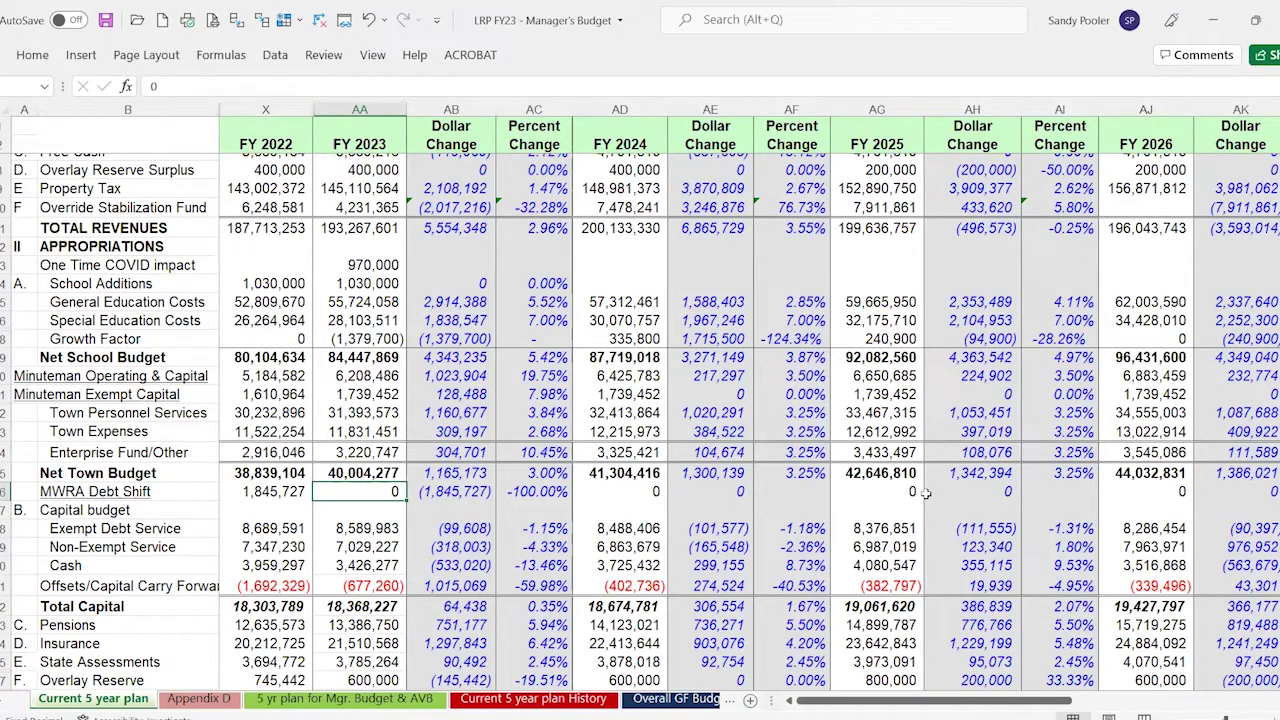
Step: Review the FY 2023 Total Capital and its Exempt Debt Service, Non-Exempt Service, Cash and Offsets/Capital Carry Forward lines
{"action": "key", "text": "Down"}
{"action": "key", "text": "Down"}
{"action": "key", "text": "Down"}
{"action": "key", "text": "Down"}
{"action": "key", "text": "Down"}
{"action": "key", "text": "Down"}
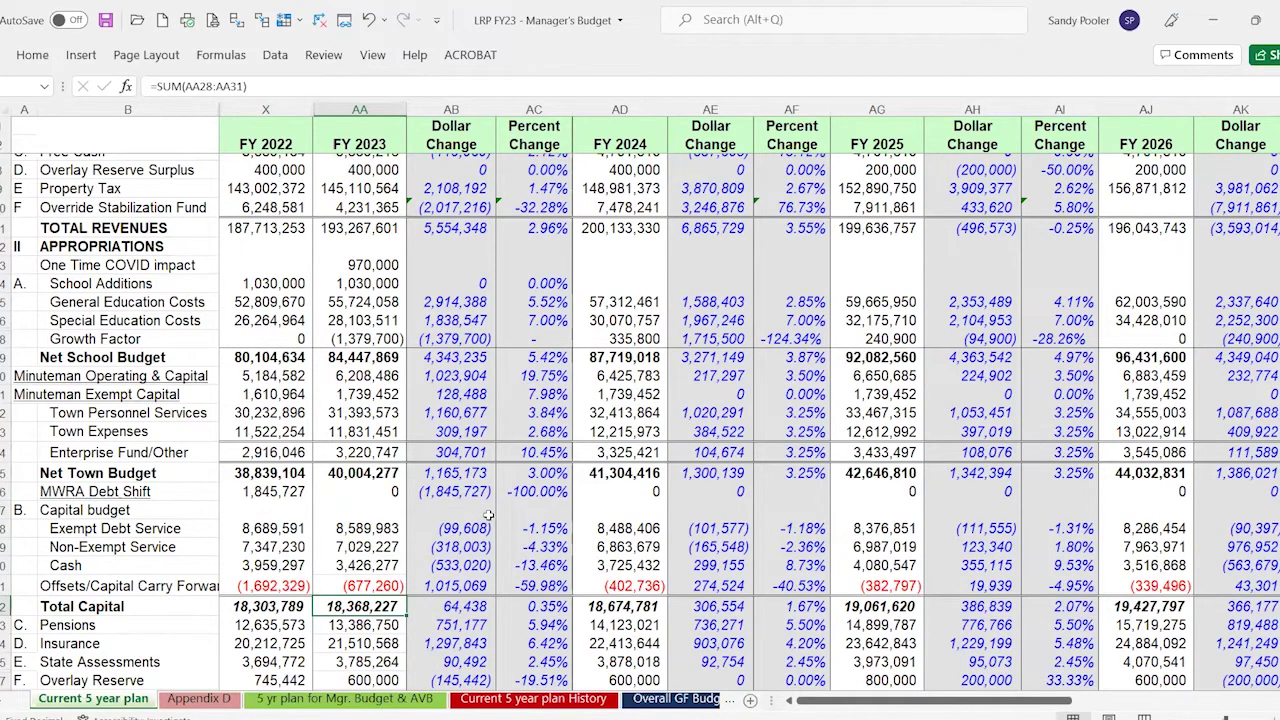
{"action": "scroll", "coordinate": [495, 503], "scroll_direction": "down", "scroll_amount": 2}
{"action": "scroll", "coordinate": [495, 503], "scroll_direction": "down", "scroll_amount": 1}
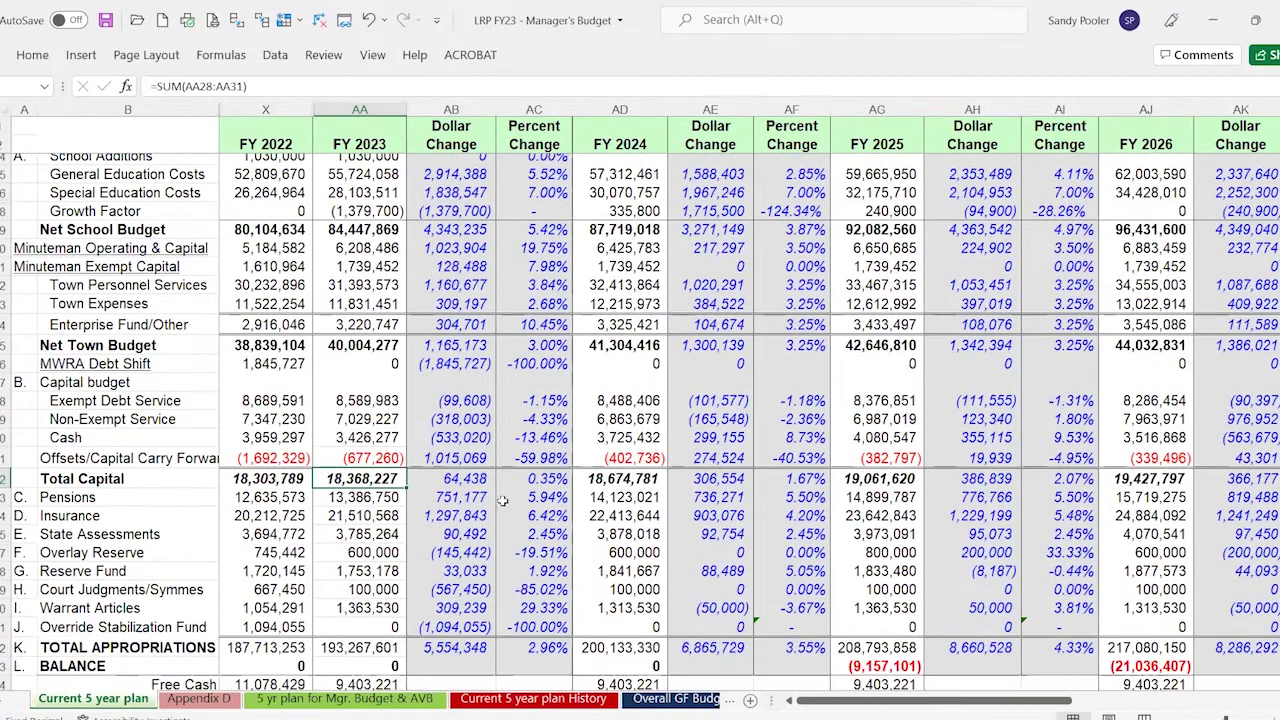
{"action": "left_click", "coordinate": [370, 400]}
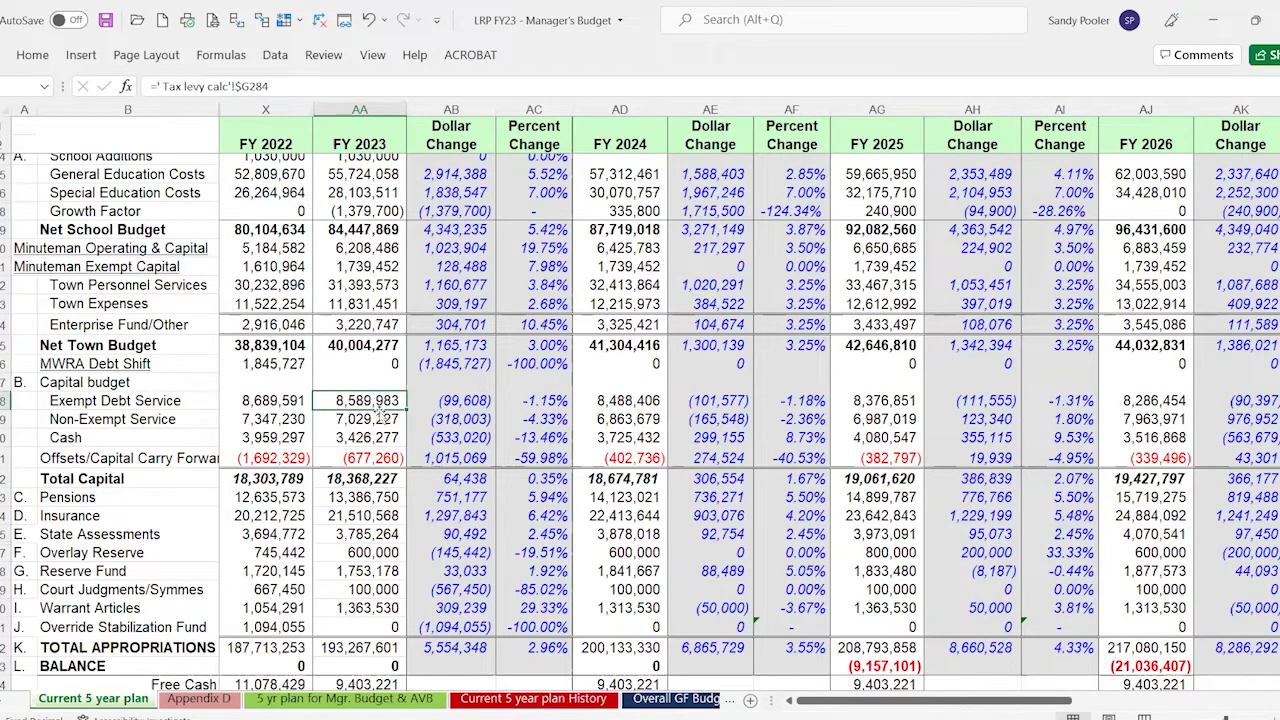
{"action": "left_click", "coordinate": [385, 420]}
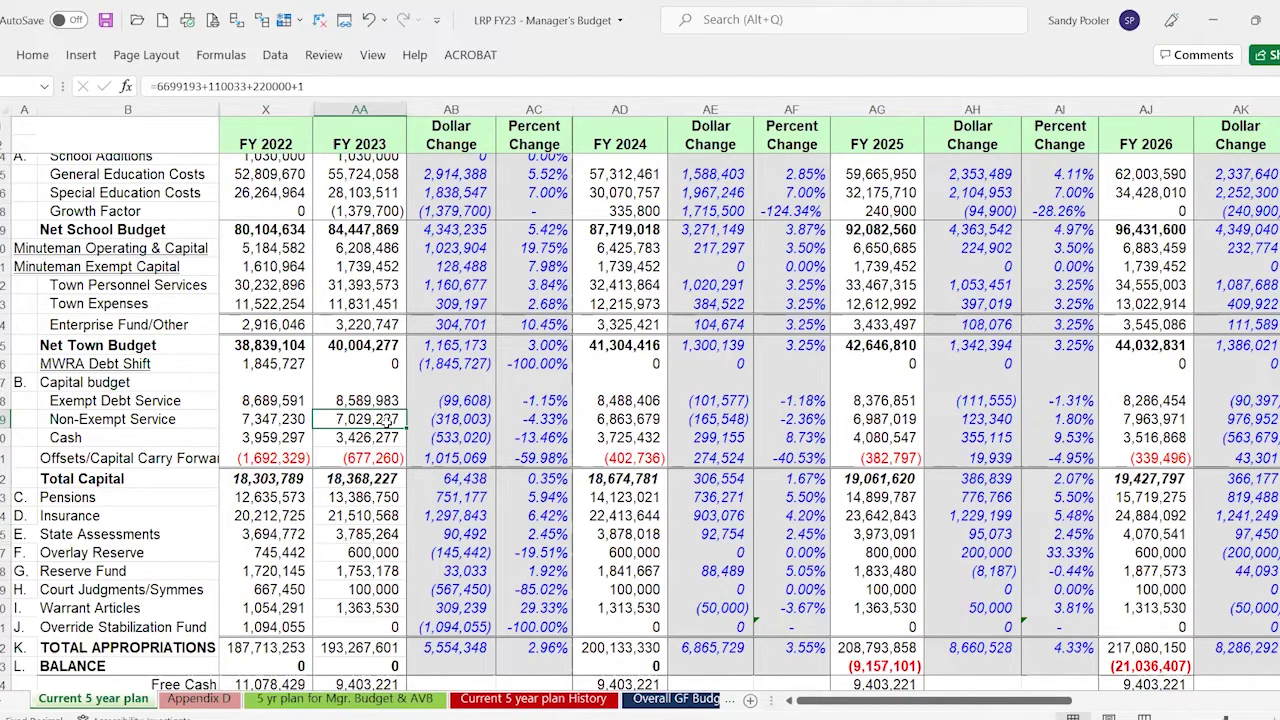
{"action": "left_click", "coordinate": [386, 438]}
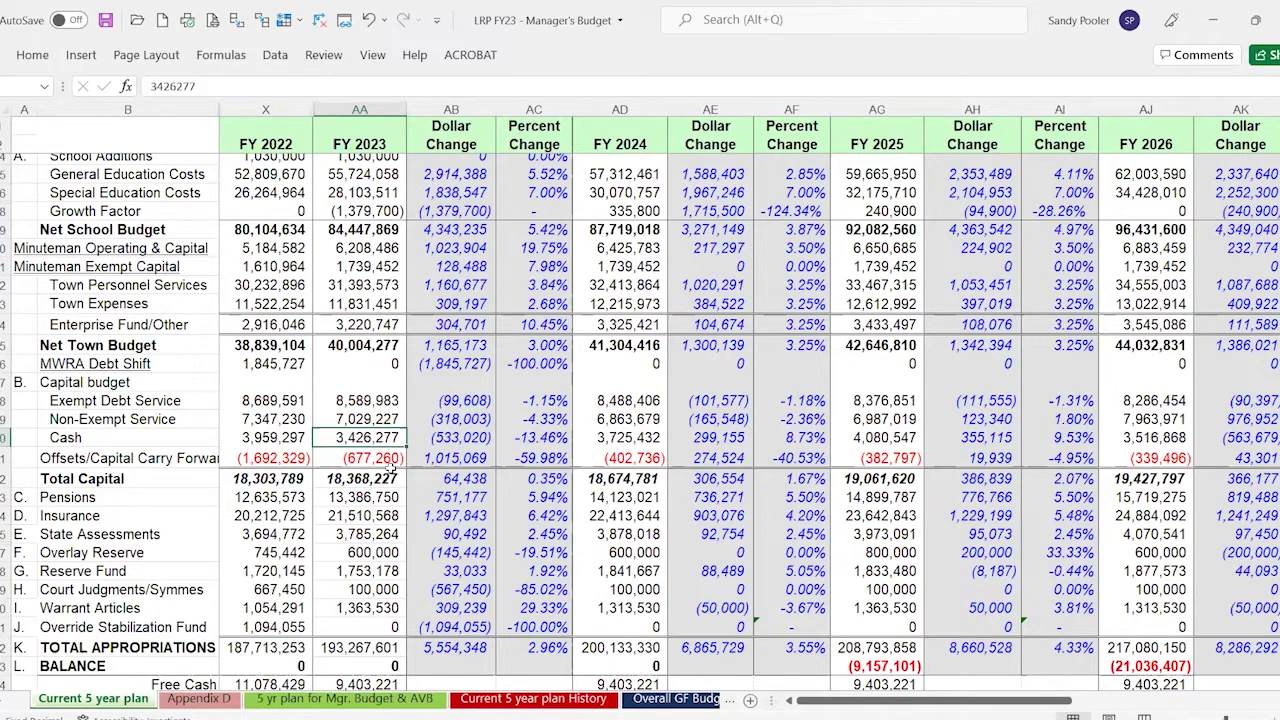
{"action": "left_click", "coordinate": [389, 460]}
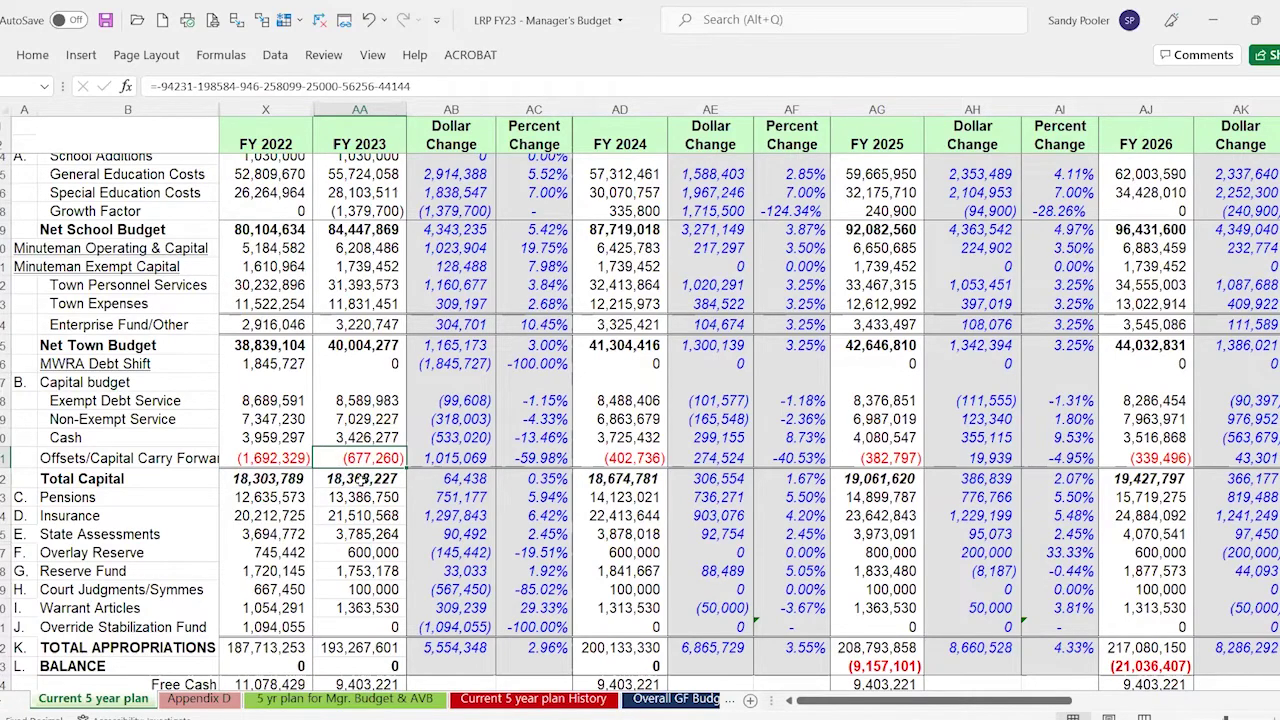
Step: Review the FY 2023 Total Capital, Pensions and Insurance amounts, including the percent change for Pensions
{"action": "left_click", "coordinate": [362, 481]}
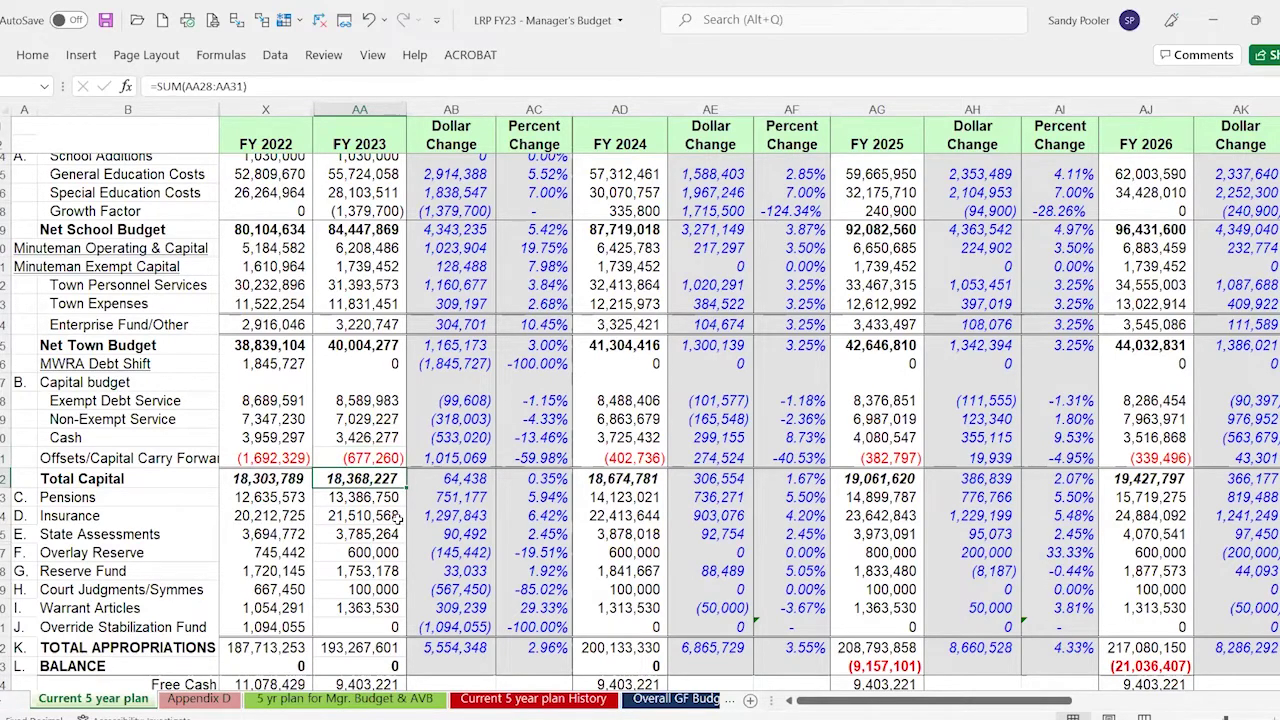
{"action": "scroll", "coordinate": [393, 517], "scroll_direction": "down", "scroll_amount": 3}
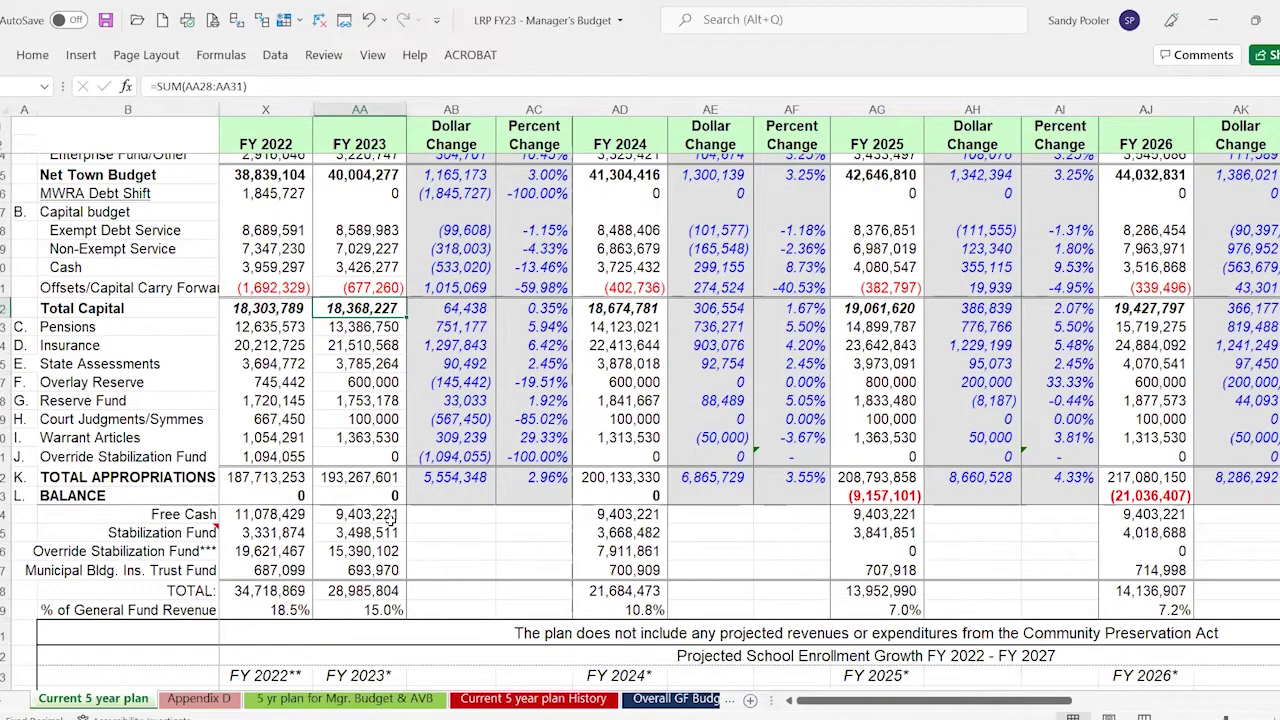
{"action": "left_click", "coordinate": [347, 332]}
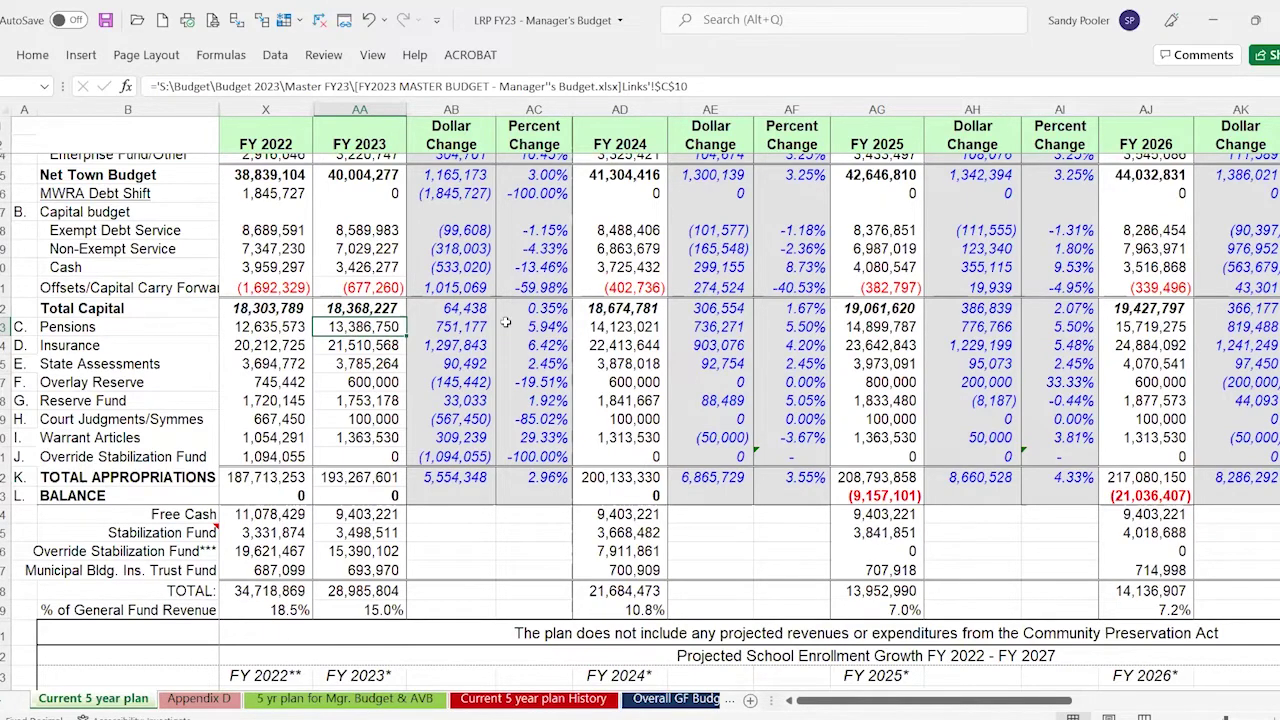
{"action": "left_click", "coordinate": [536, 327]}
{"action": "left_click", "coordinate": [368, 328]}
{"action": "left_click", "coordinate": [370, 340]}
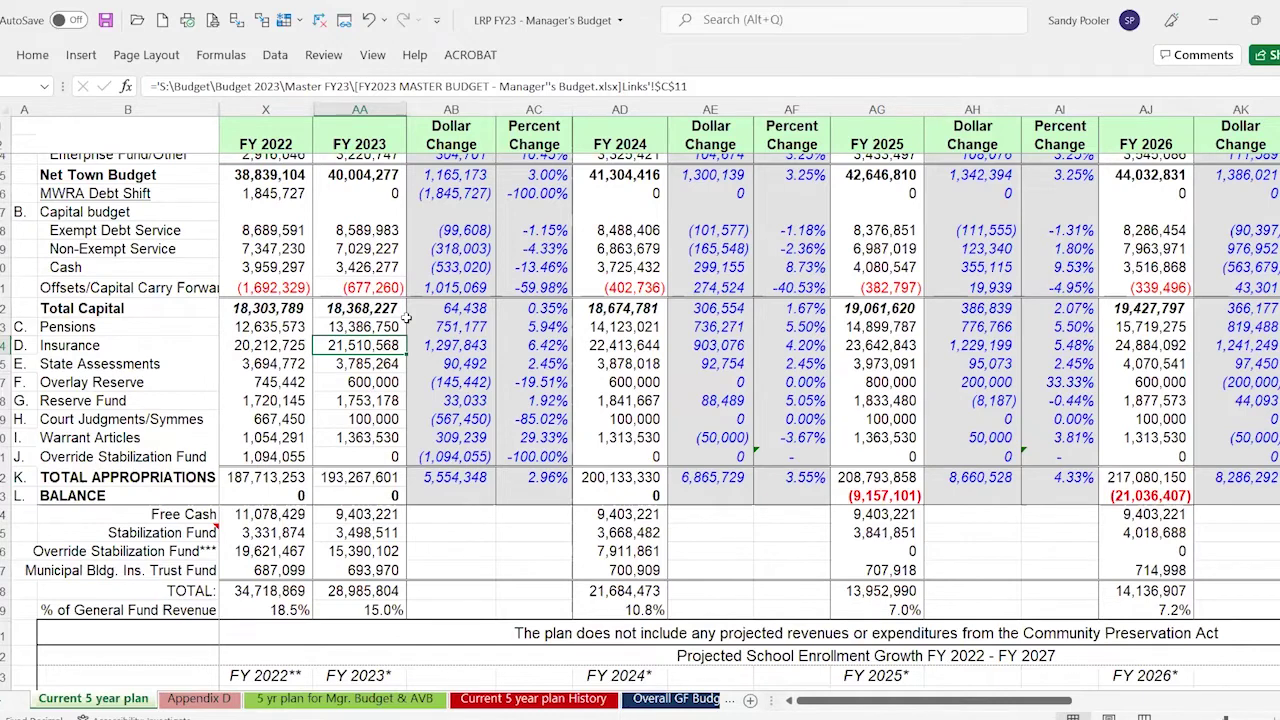
Step: Go through the FY 2023 State Assessments, Overlay Reserve, Reserve Fund, Court Judgments/Symmes and Warrant Articles amounts one by one
{"action": "key", "text": "Down"}
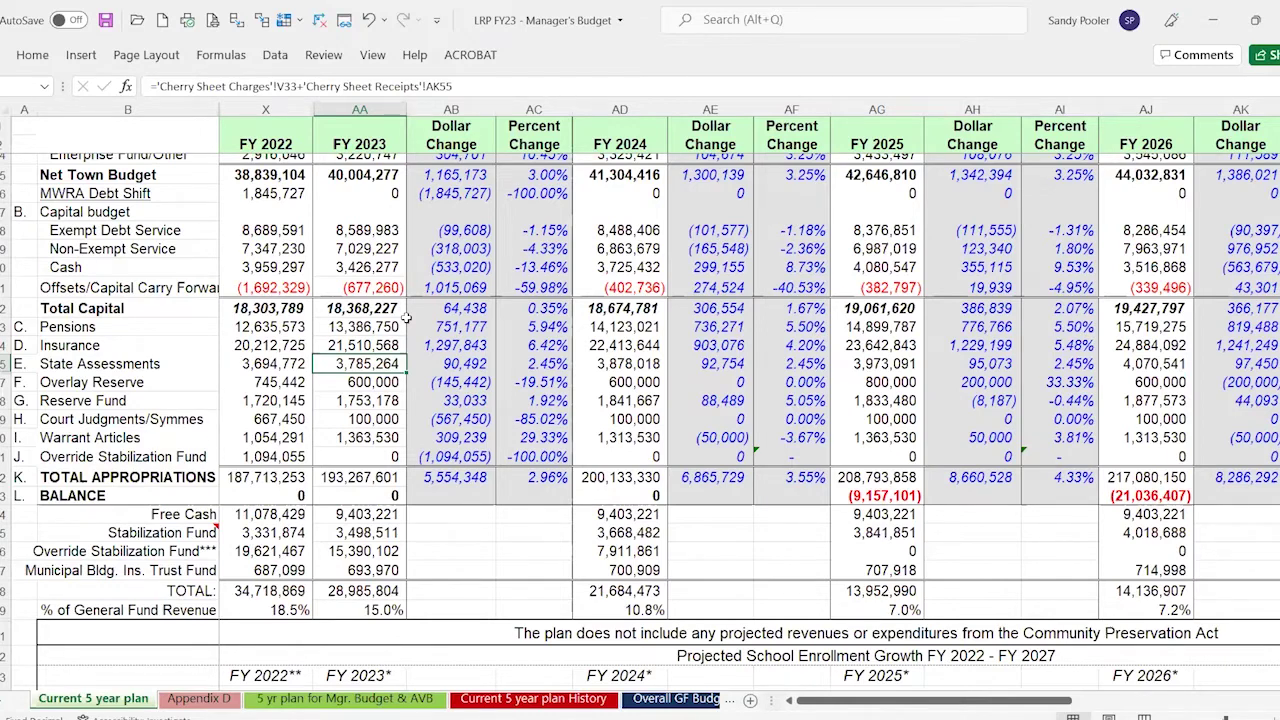
{"action": "key", "text": "Down"}
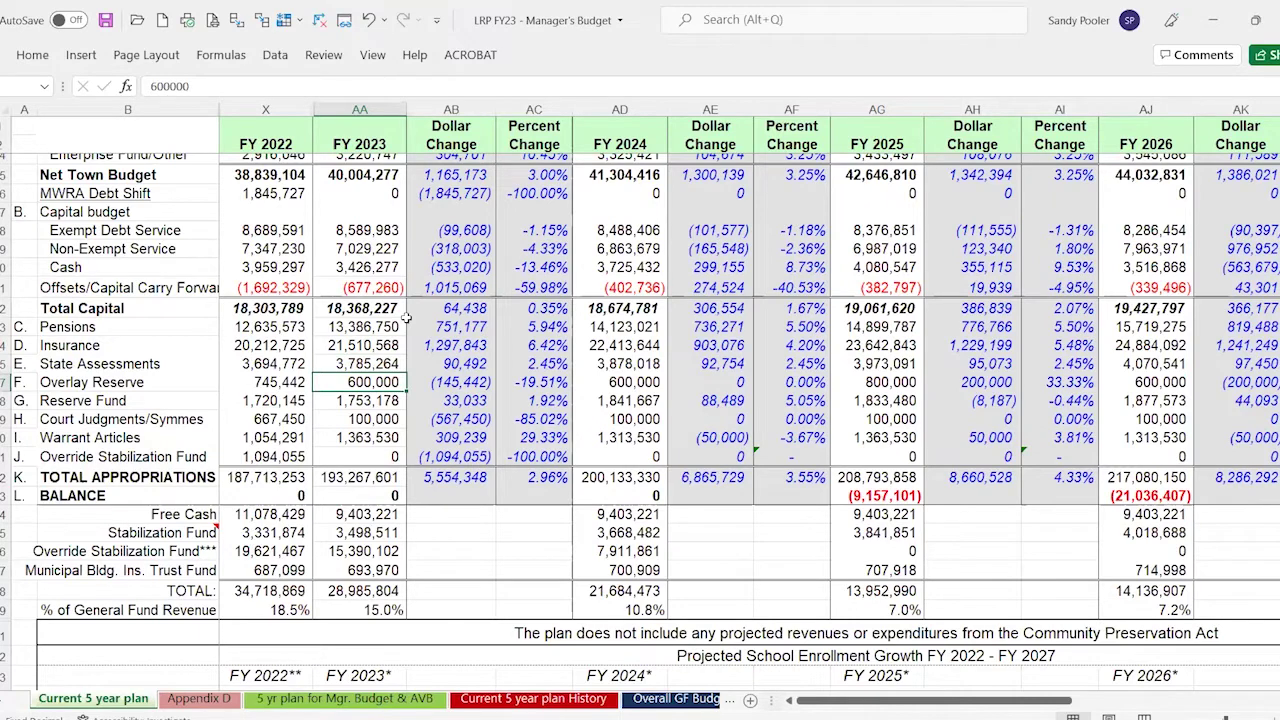
{"action": "key", "text": "Down"}
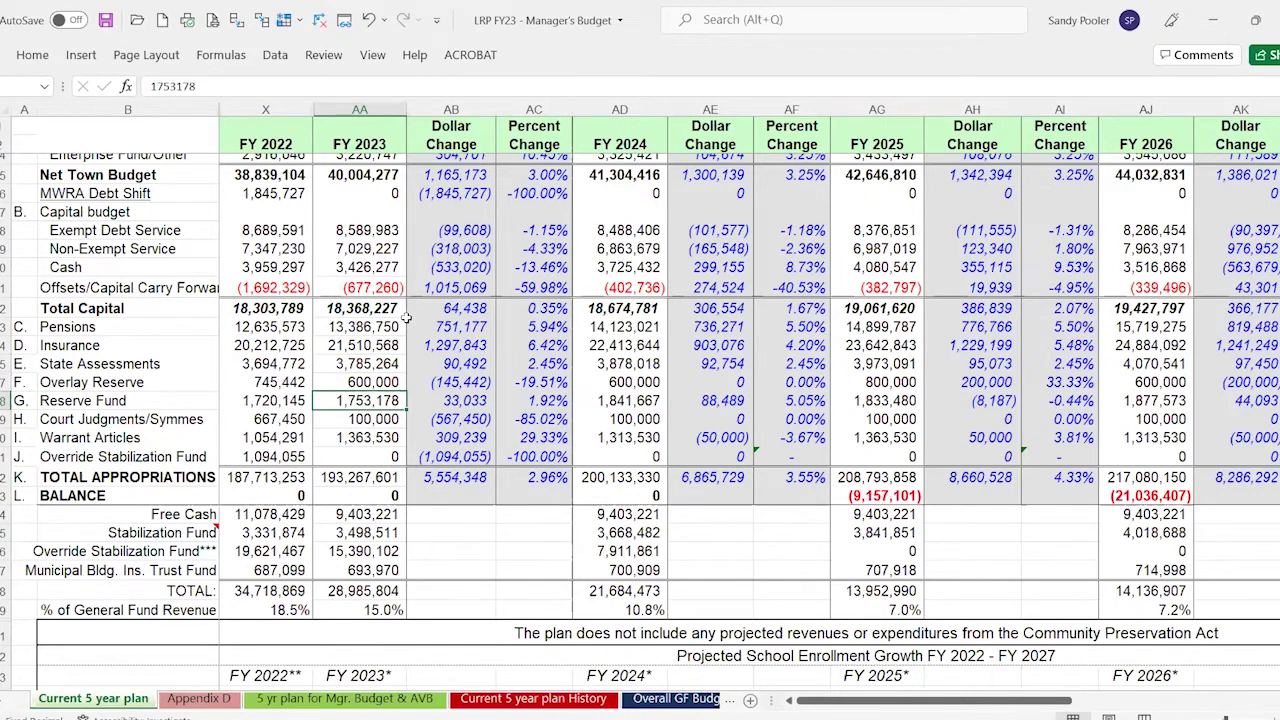
{"action": "key", "text": "Down"}
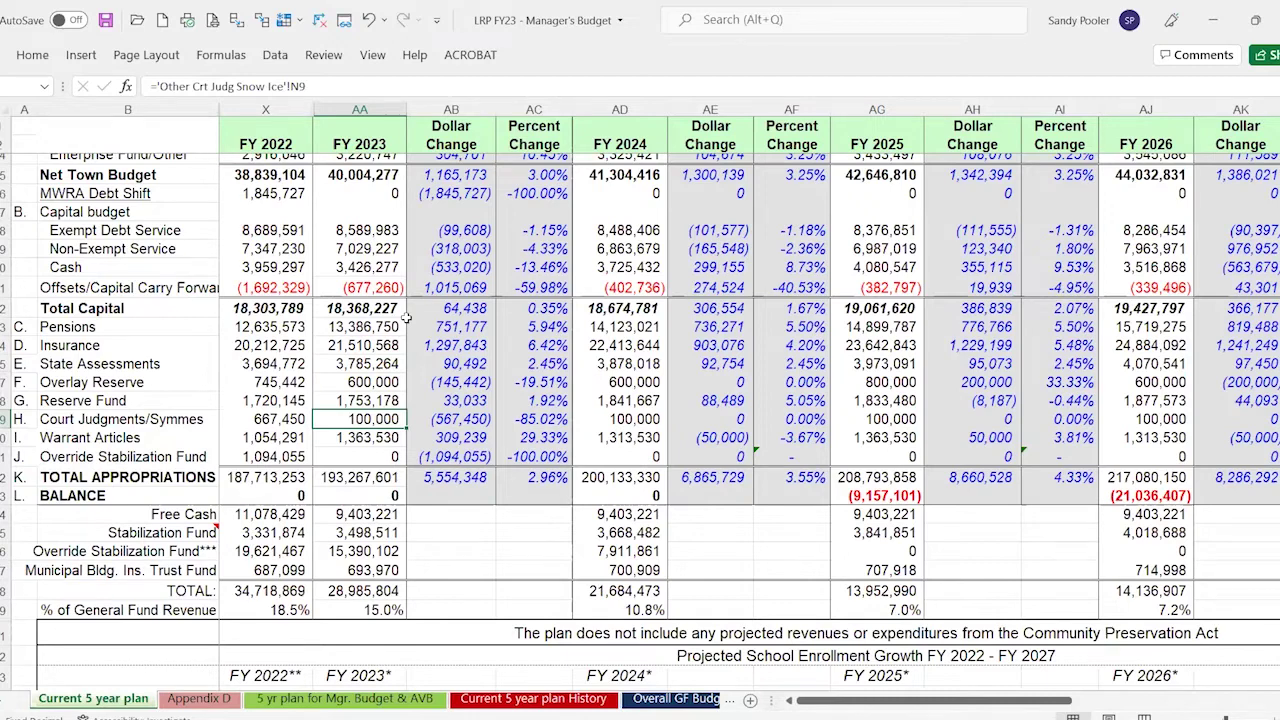
{"action": "key", "text": "Down"}
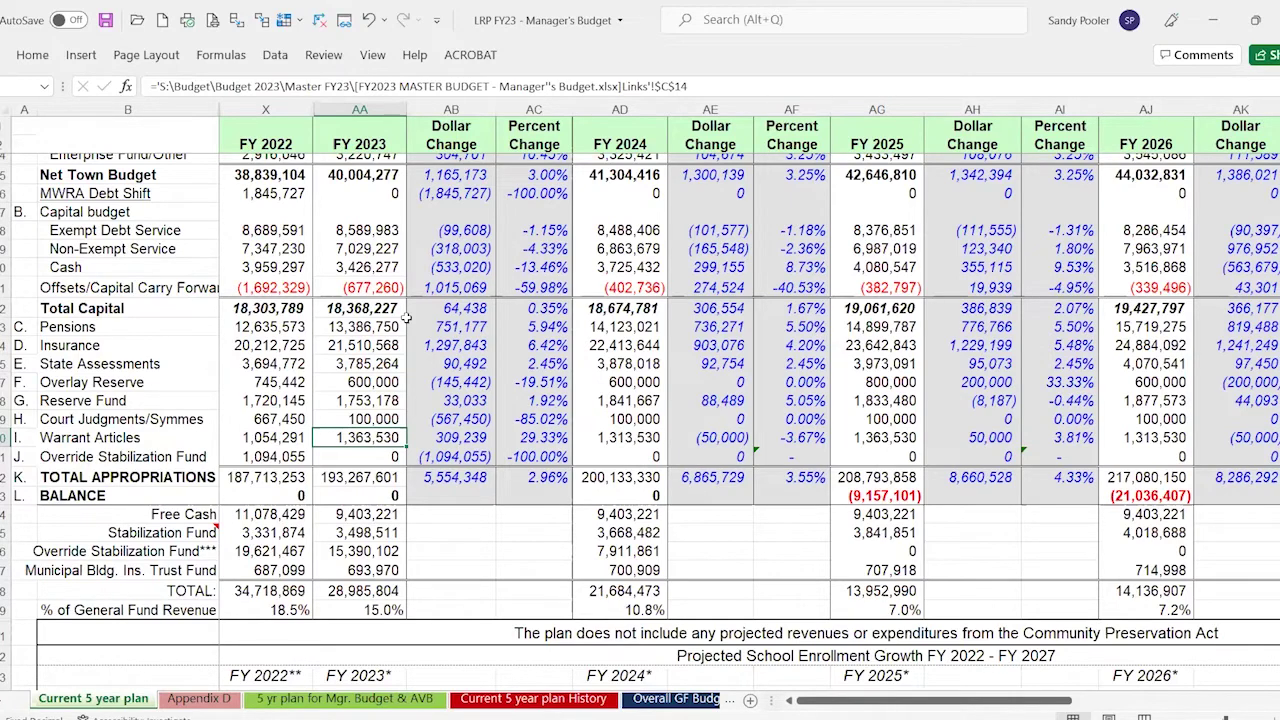
Step: Compare the FY 2022 and FY 2023 Override Stabilization Fund appropriations
{"action": "key", "text": "Down"}
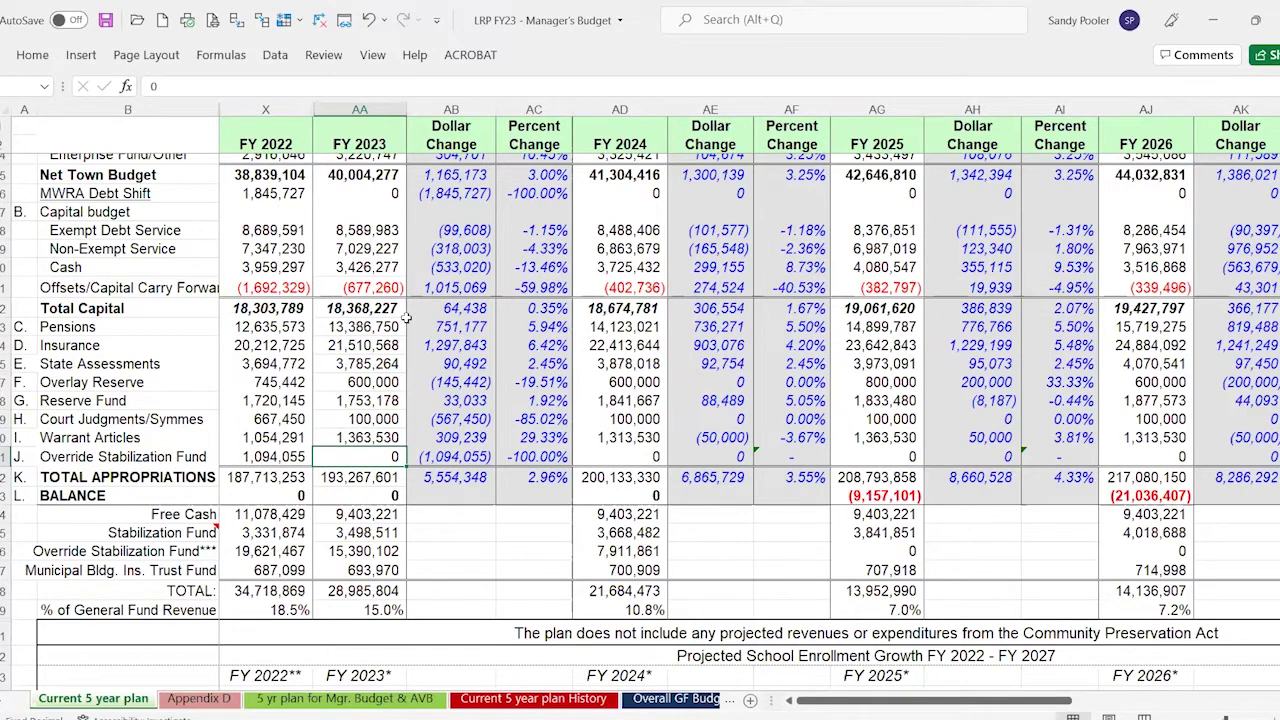
{"action": "key", "text": "Left"}
{"action": "key", "text": "Left"}
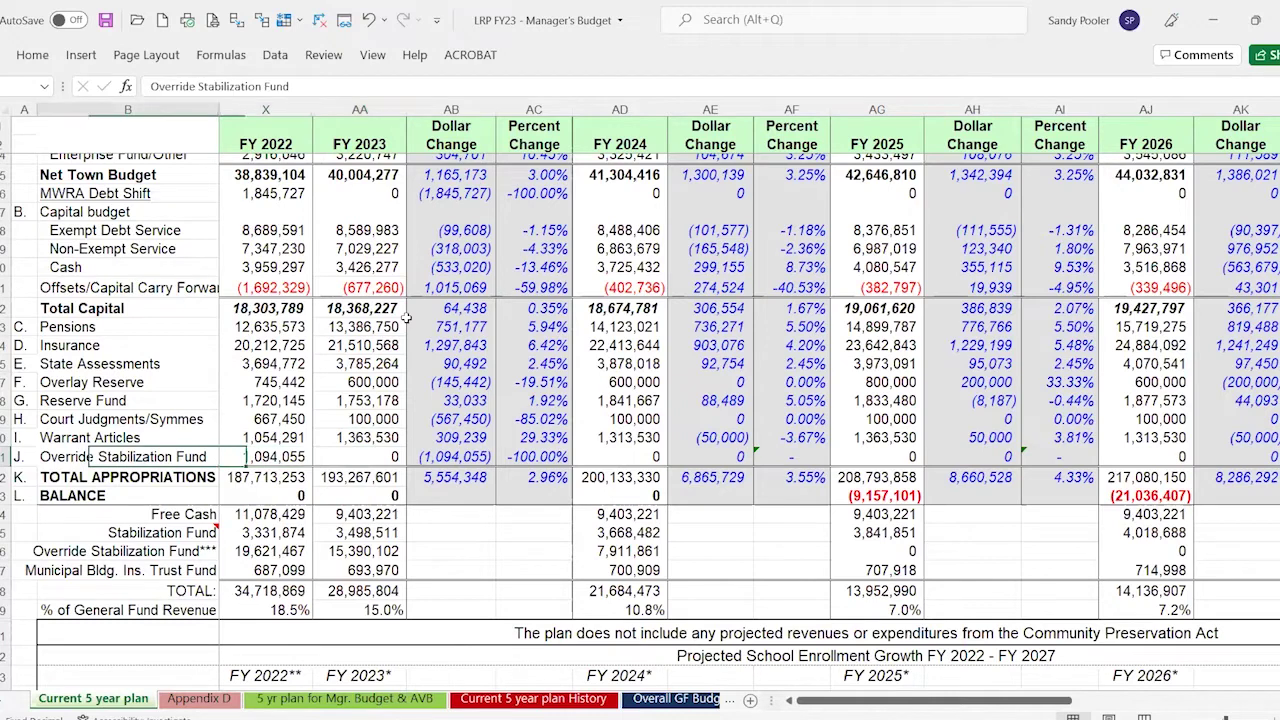
{"action": "key", "text": "Right"}
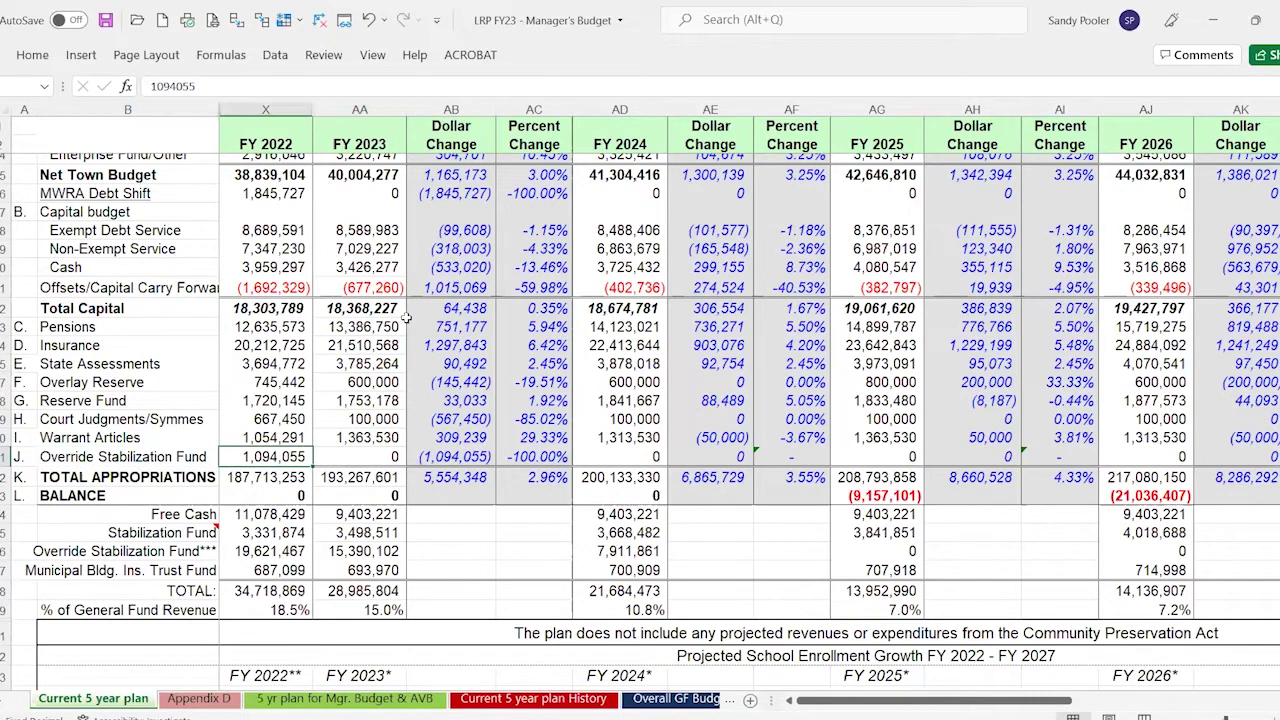
{"action": "key", "text": "Right"}
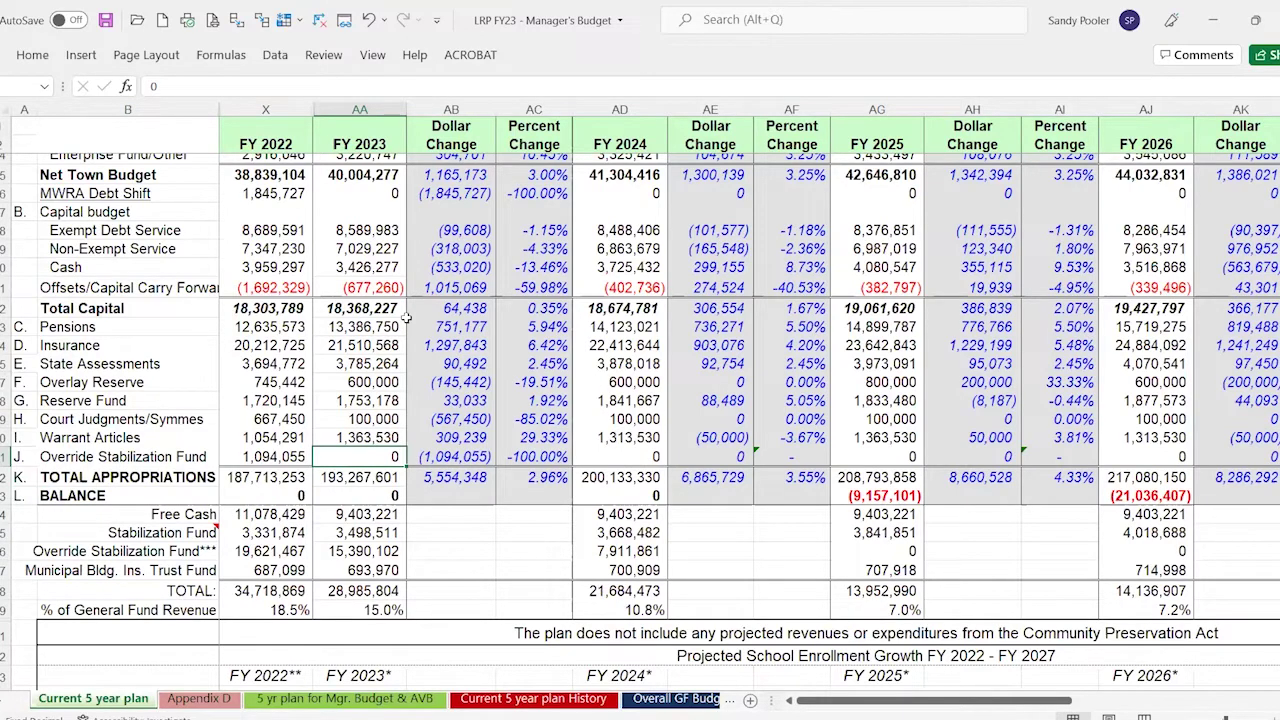
Step: Review the FY 2023 reserve balances for Free Cash, Stabilization Fund and Override Stabilization Fund below the Balance line
{"action": "key", "text": "Down"}
{"action": "key", "text": "Down"}
{"action": "key", "text": "Down"}
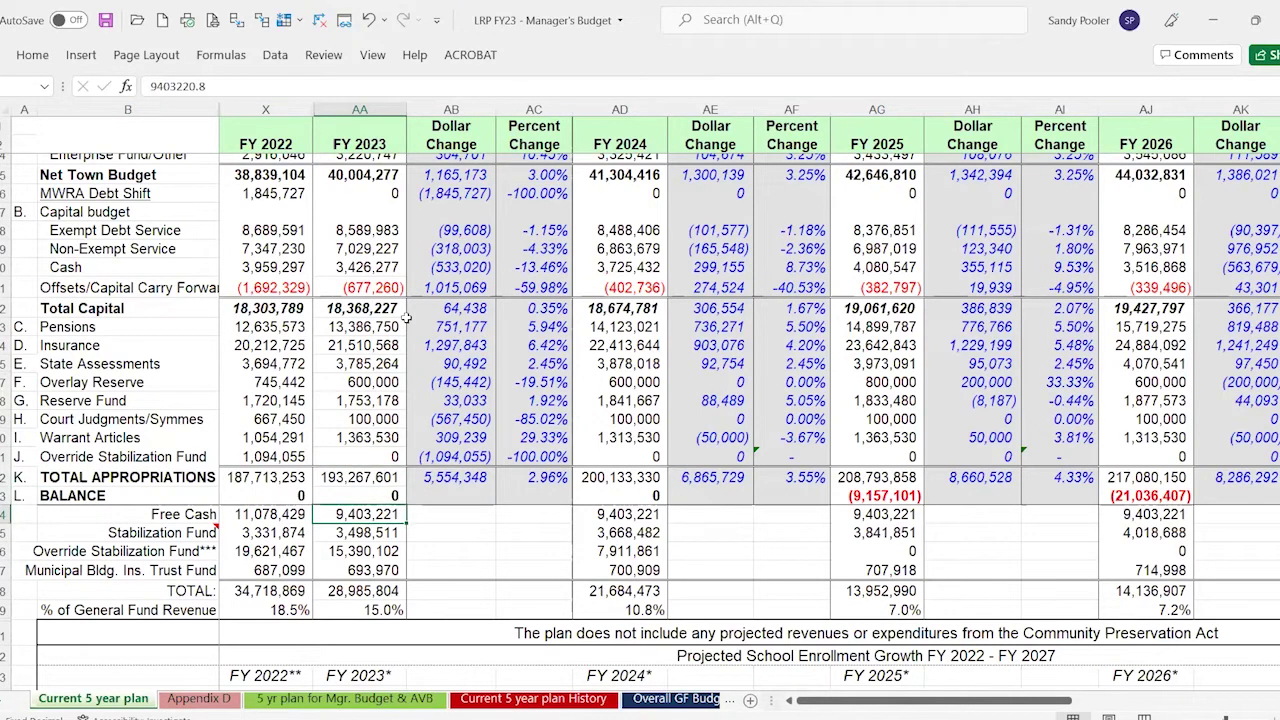
{"action": "key", "text": "Down"}
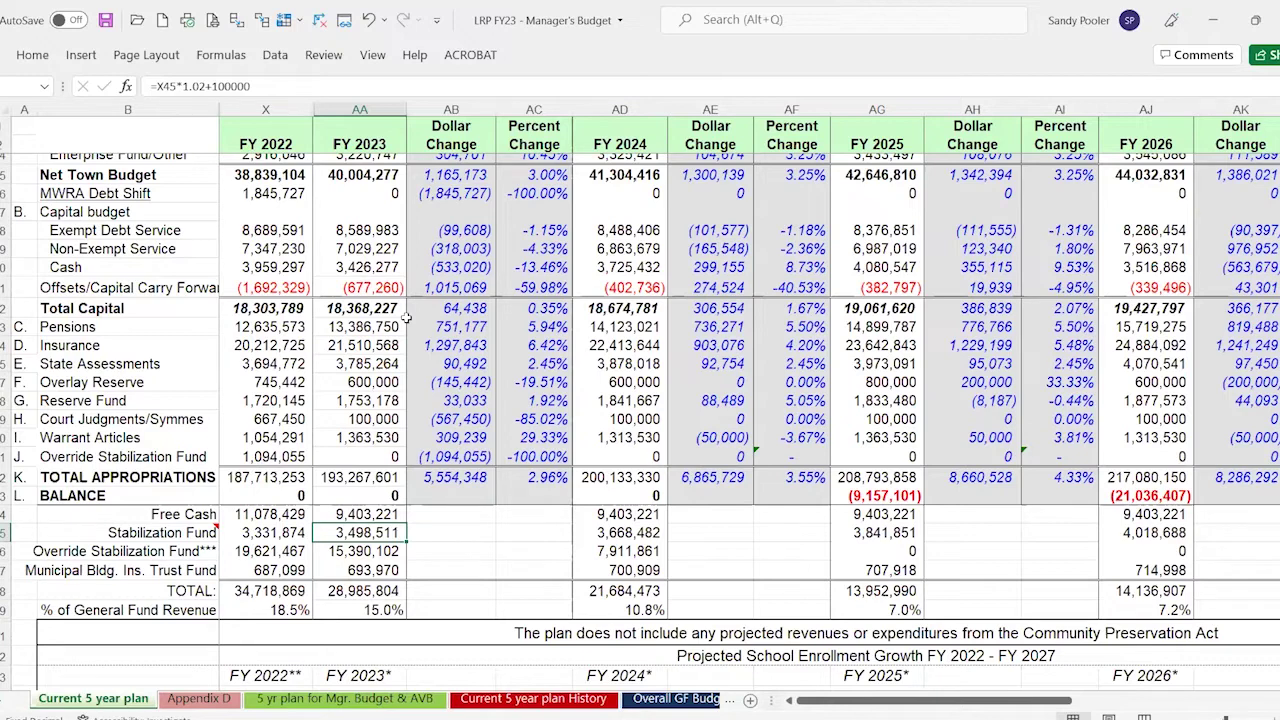
{"action": "key", "text": "Down"}
{"action": "key", "text": "Left"}
{"action": "key", "text": "Left"}
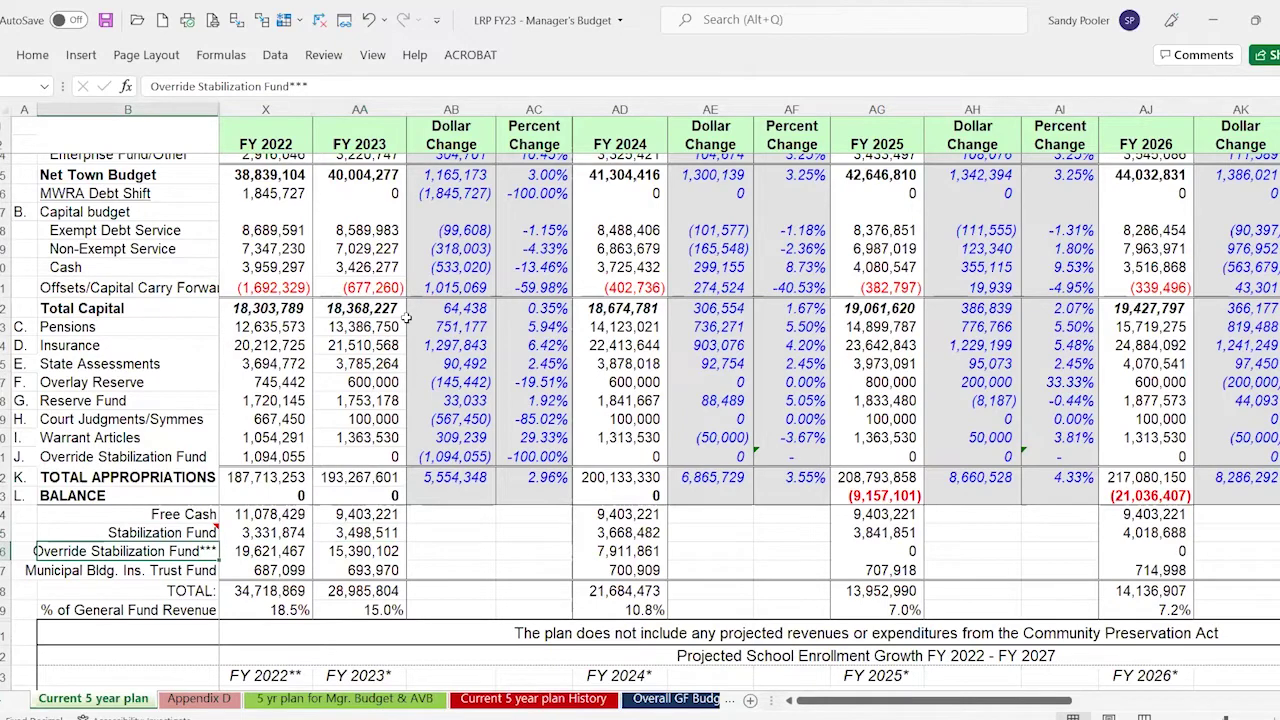
{"action": "key", "text": "Right"}
{"action": "key", "text": "Right"}
Step: Check the FY 2023 Municipal Bldg. Ins. Trust Fund, the reserves TOTAL and its % of General Fund Revenue
{"action": "key", "text": "Down"}
{"action": "key", "text": "Down"}
{"action": "key", "text": "Down"}
{"action": "key", "text": "Up"}
{"action": "key", "text": "Up"}
{"action": "key", "text": "Down"}
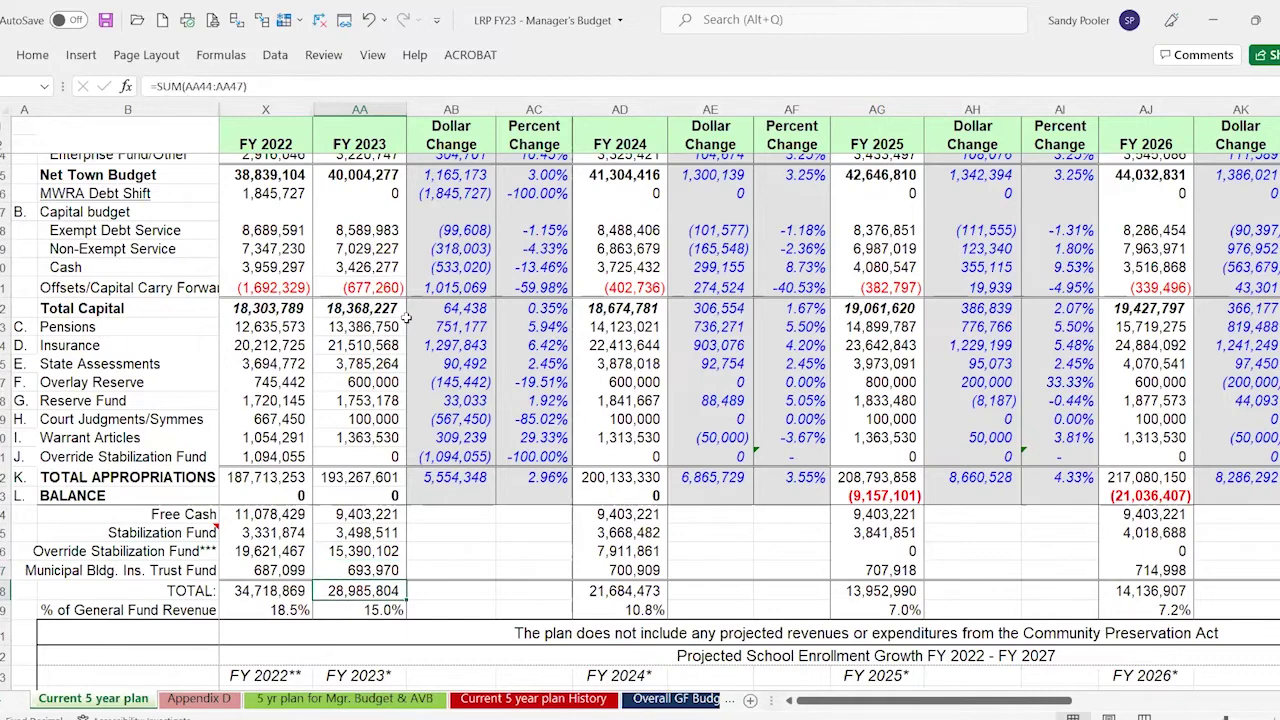
{"action": "key", "text": "Down"}
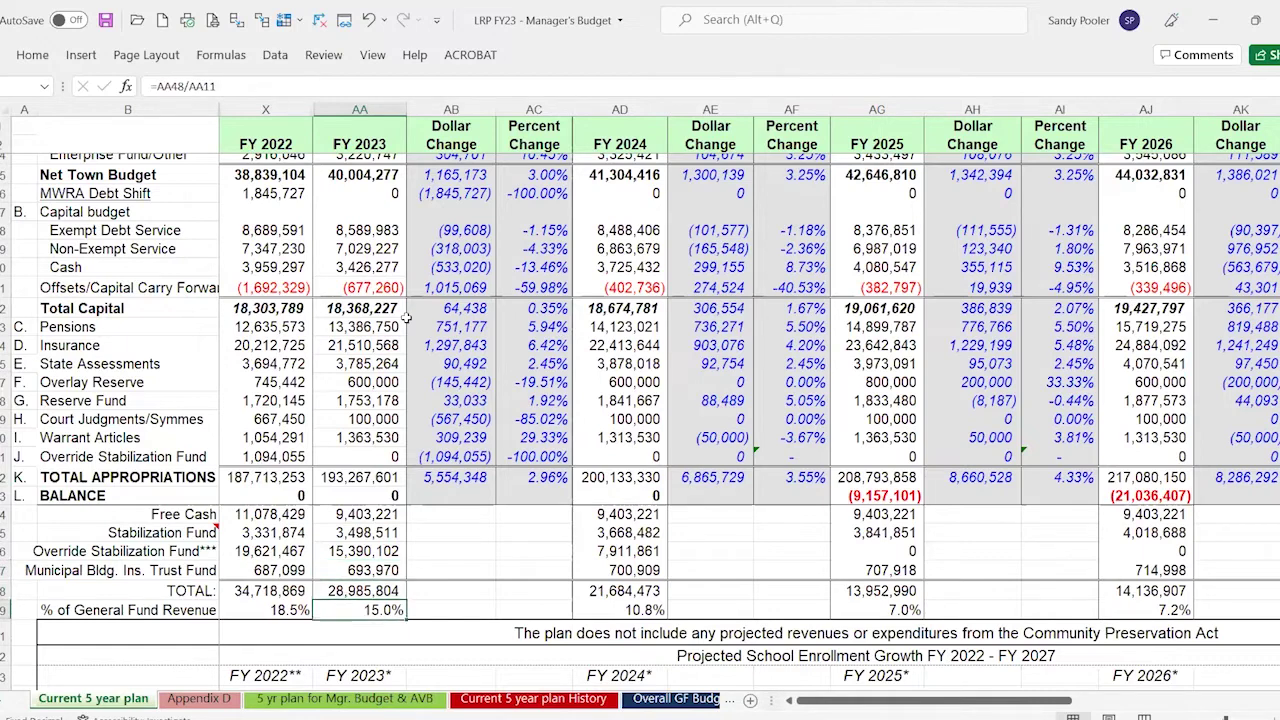
Step: Compare the reserves' % of General Fund Revenue across FY 2024, FY 2025, FY 2026 and FY 2027
{"action": "key", "text": "Right"}
{"action": "key", "text": "Right"}
{"action": "key", "text": "Right"}
{"action": "key", "text": "Right"}
{"action": "key", "text": "Right"}
{"action": "key", "text": "Right"}
{"action": "key", "text": "Right"}
{"action": "key", "text": "Right"}
{"action": "key", "text": "Right"}
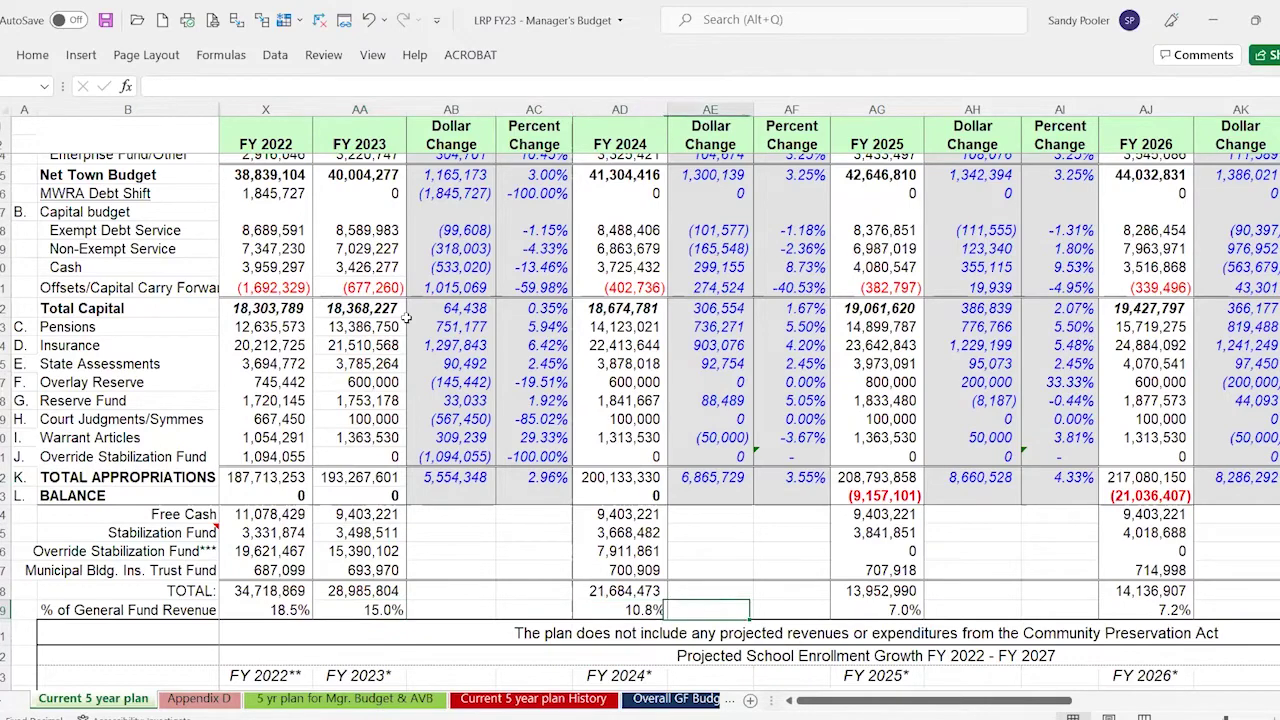
{"action": "key", "text": "Right"}
{"action": "key", "text": "Right"}
{"action": "key", "text": "Right"}
{"action": "key", "text": "Right"}
{"action": "key", "text": "Right"}
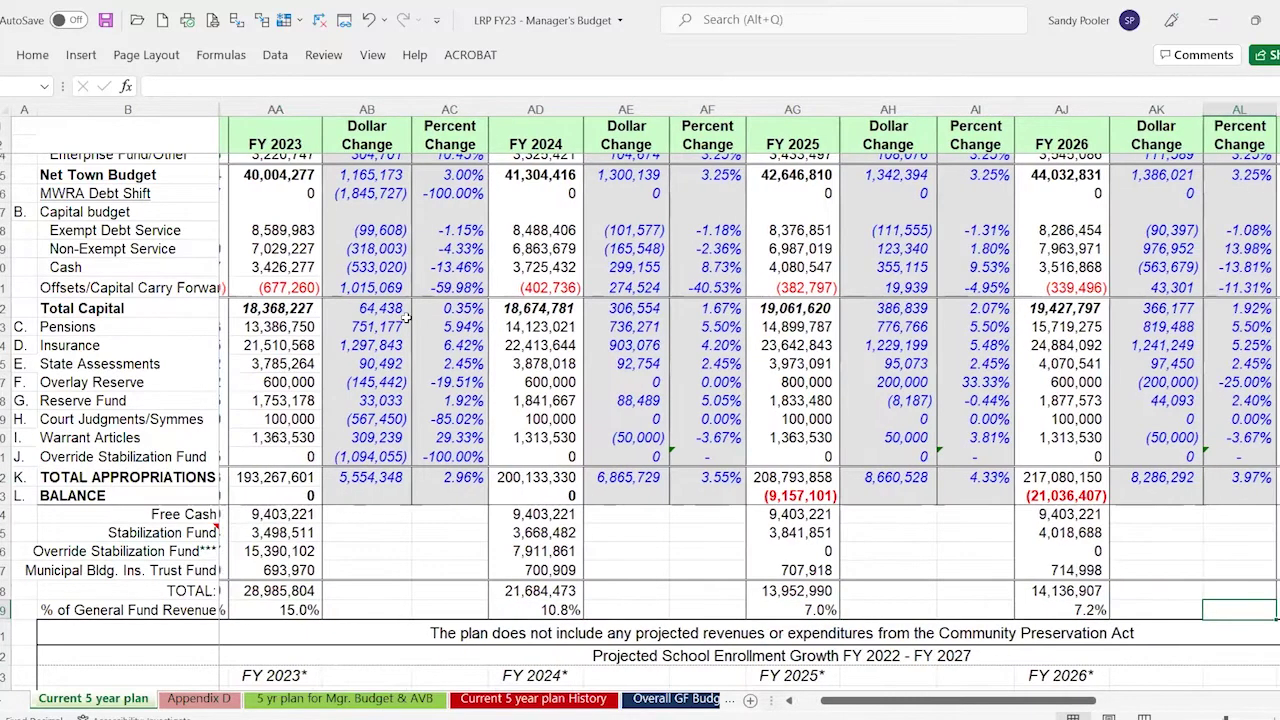
{"action": "key", "text": "Right"}
{"action": "key", "text": "Left"}
{"action": "key", "text": "Left"}
{"action": "key", "text": "Left"}
{"action": "key", "text": "Left"}
{"action": "key", "text": "Left"}
{"action": "key", "text": "Left"}
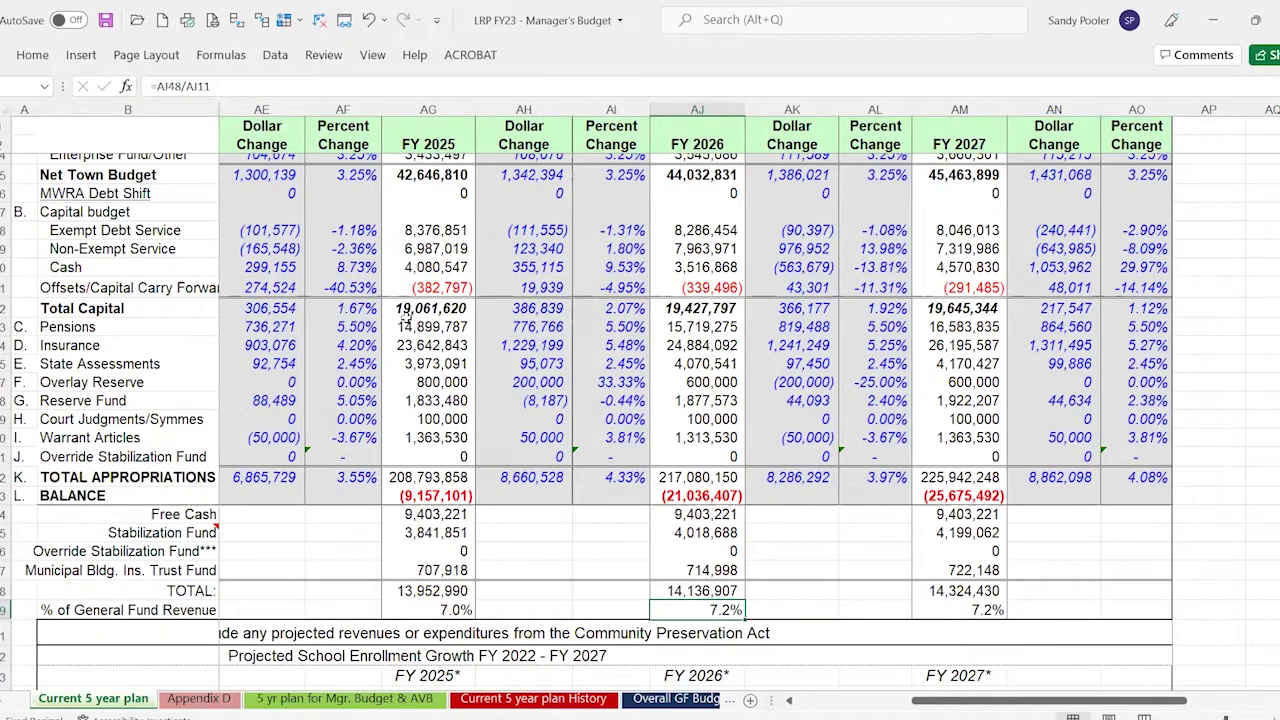
{"action": "key", "text": "Left"}
{"action": "key", "text": "Left"}
{"action": "key", "text": "Left"}
{"action": "key", "text": "Left"}
{"action": "key", "text": "Left"}
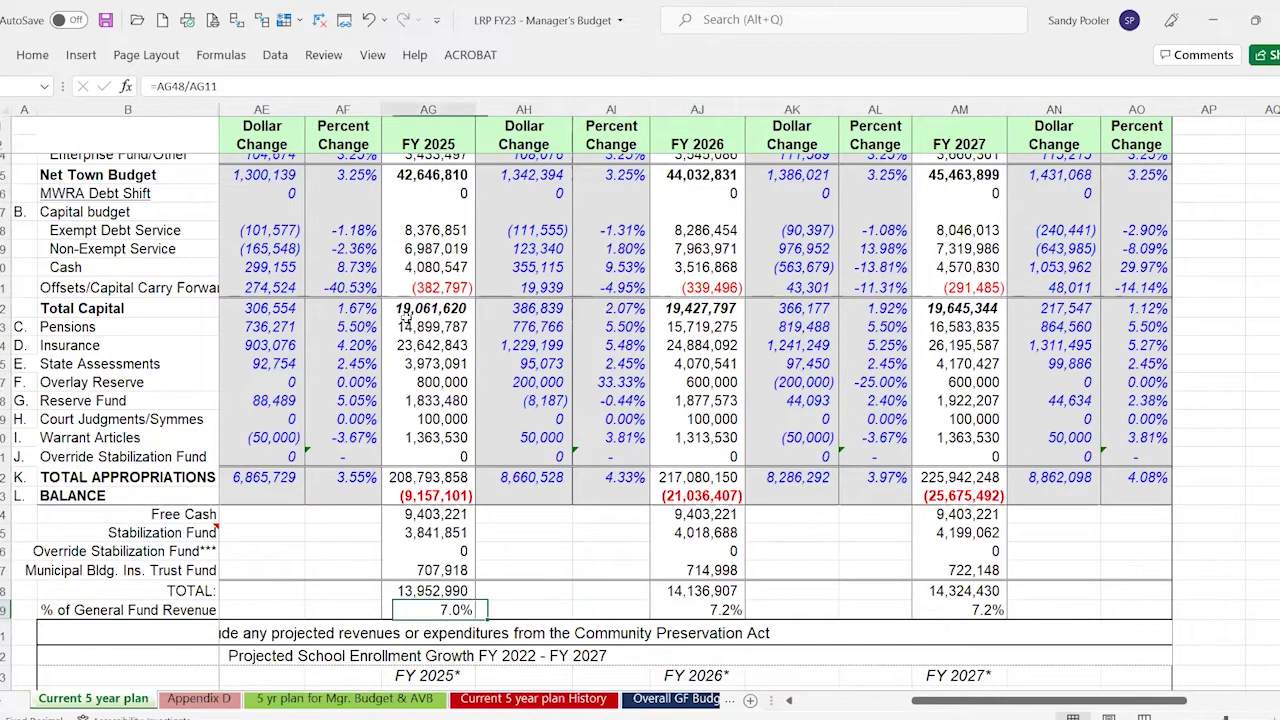
{"action": "key", "text": "Left"}
{"action": "key", "text": "Left"}
{"action": "key", "text": "Left"}
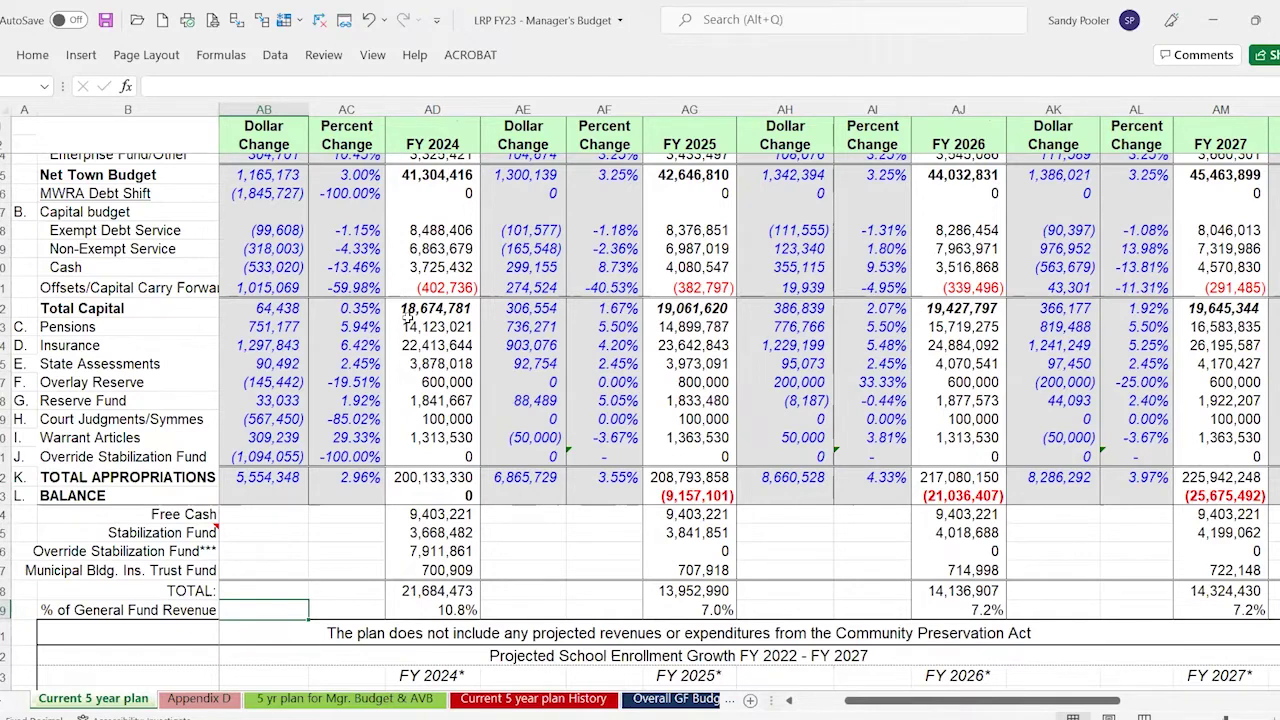
{"action": "left_click", "coordinate": [1204, 634]}
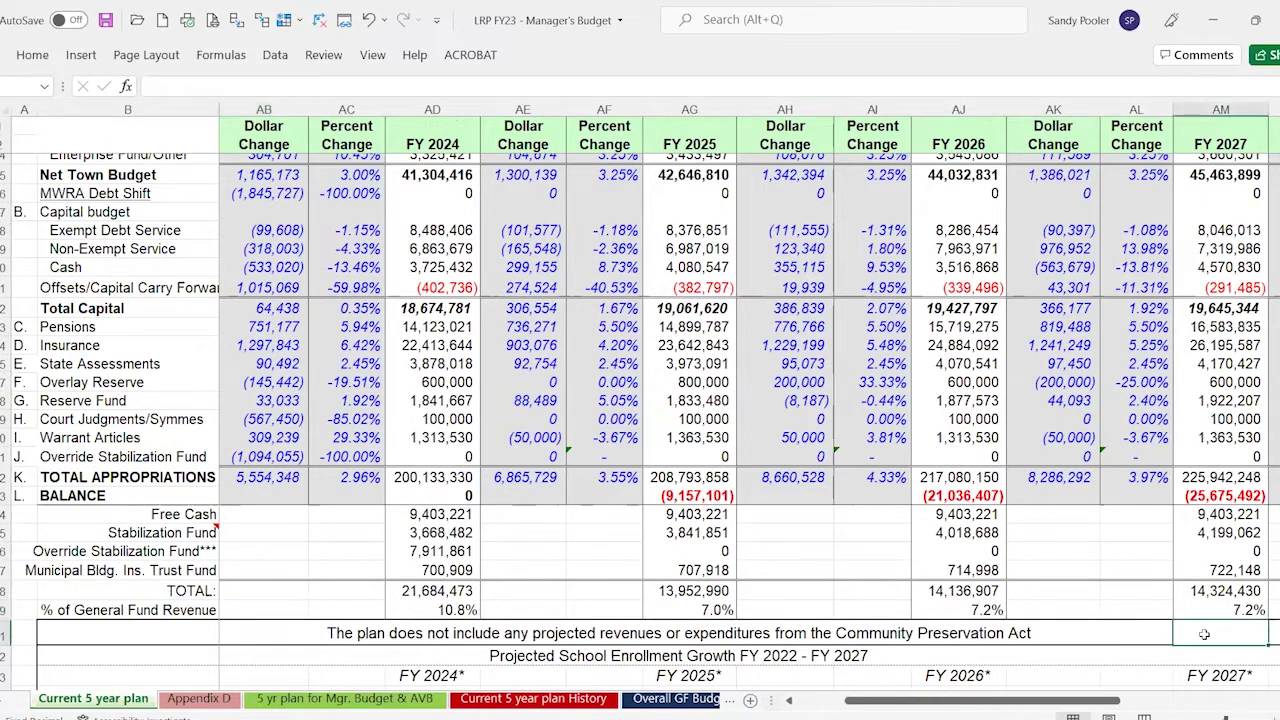
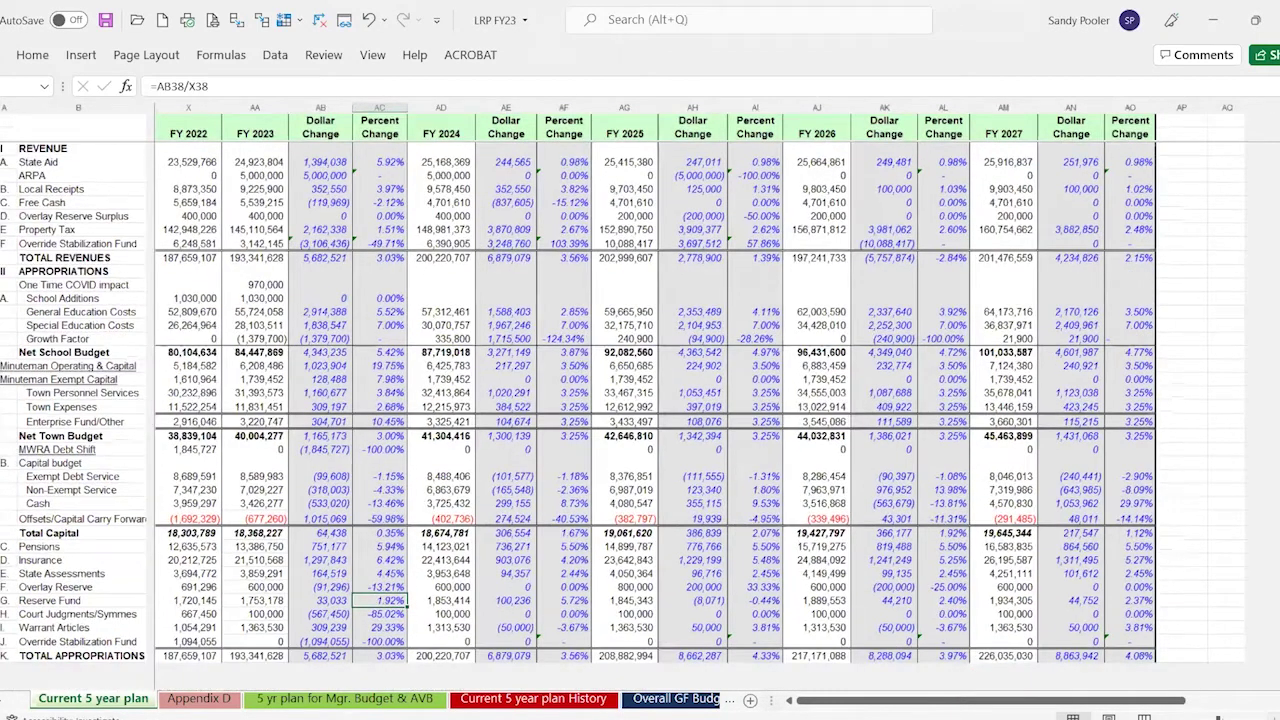
Step: Look over the LRP FY23 version of the plan and check the FY 2023 percent change for State Aid
{"action": "scroll", "coordinate": [640, 400], "scroll_direction": "up", "scroll_amount": 3}
{"action": "scroll", "coordinate": [650, 502], "scroll_direction": "up", "scroll_amount": 1}
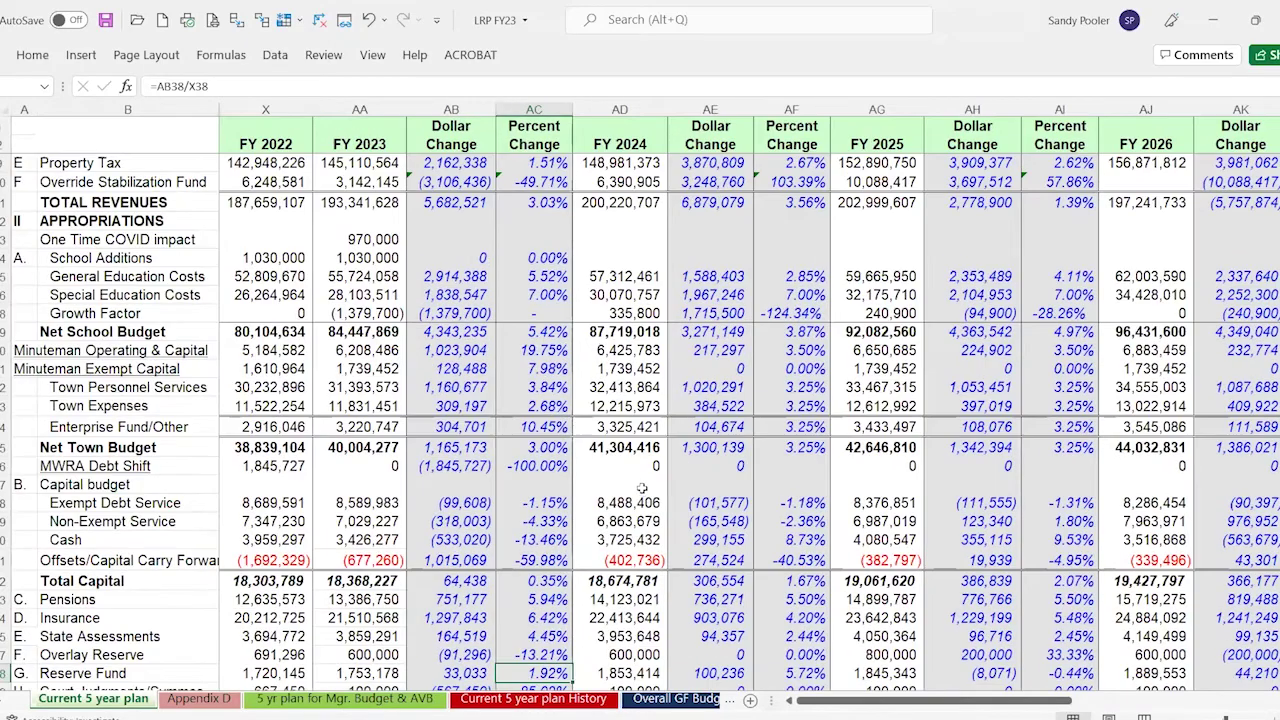
{"action": "scroll", "coordinate": [646, 485], "scroll_direction": "down", "scroll_amount": 1}
{"action": "scroll", "coordinate": [643, 485], "scroll_direction": "down", "scroll_amount": 3}
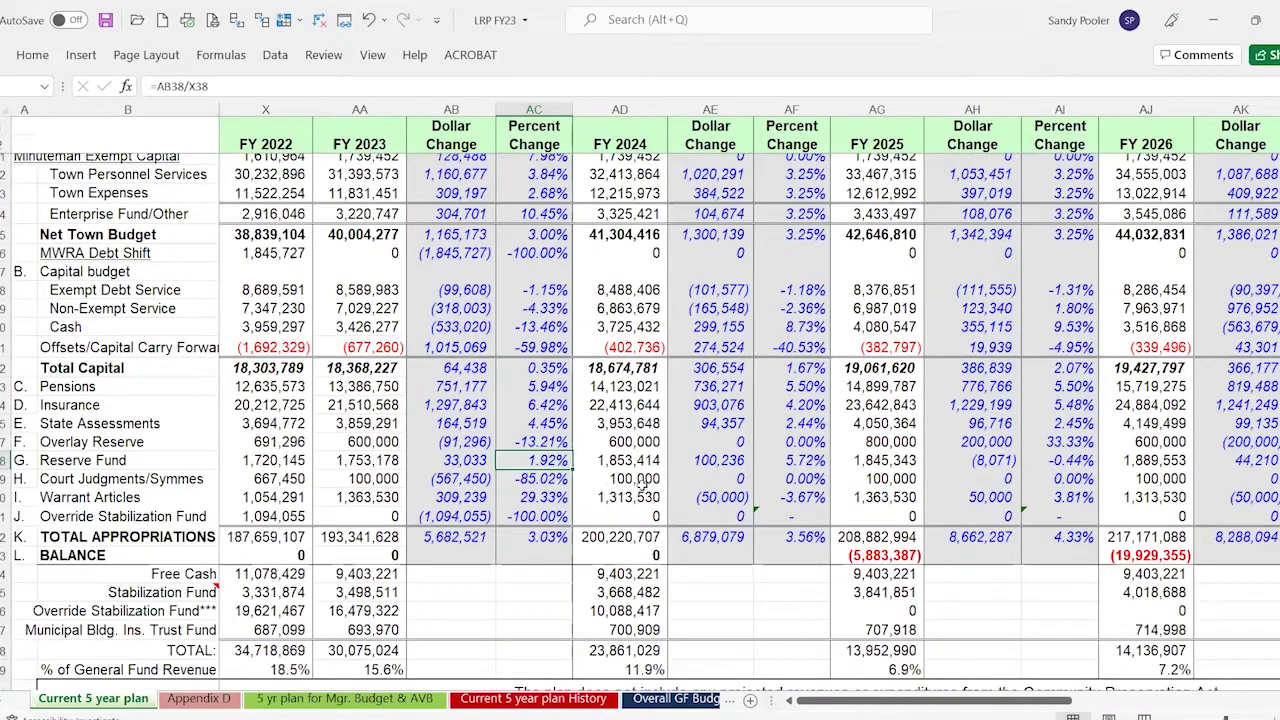
{"action": "scroll", "coordinate": [644, 485], "scroll_direction": "up", "scroll_amount": 2}
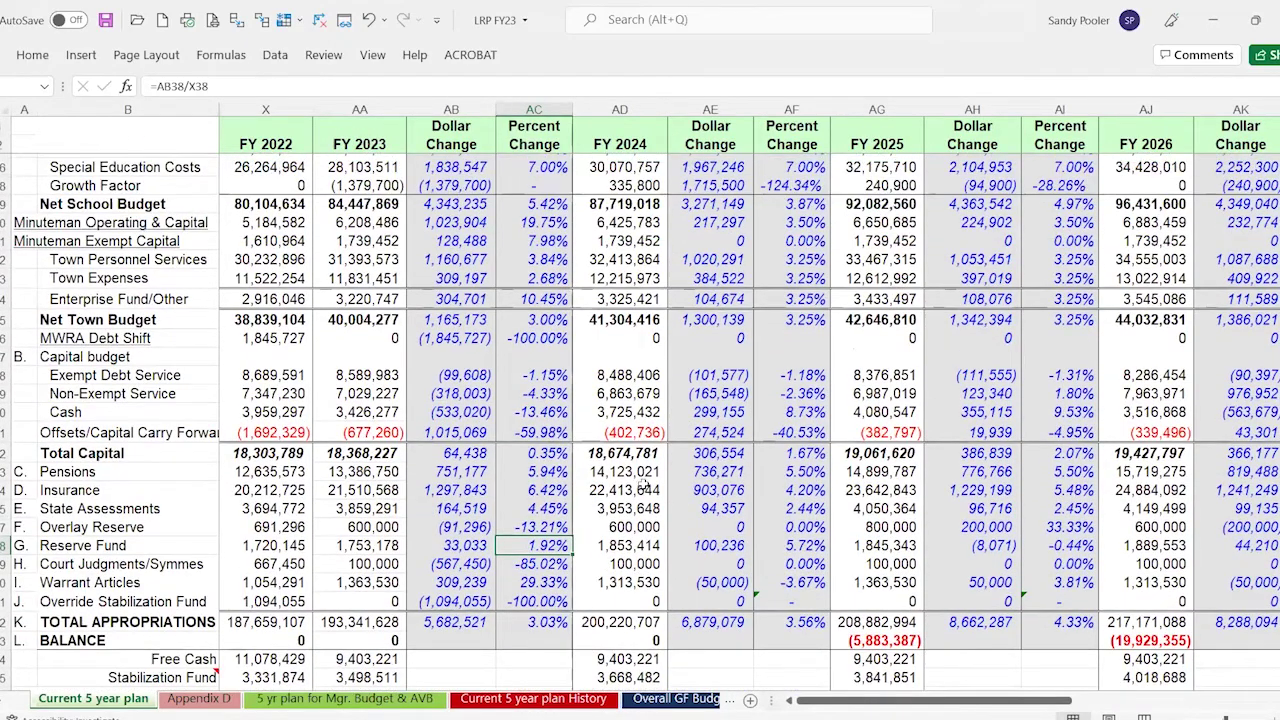
{"action": "scroll", "coordinate": [645, 485], "scroll_direction": "up", "scroll_amount": 5}
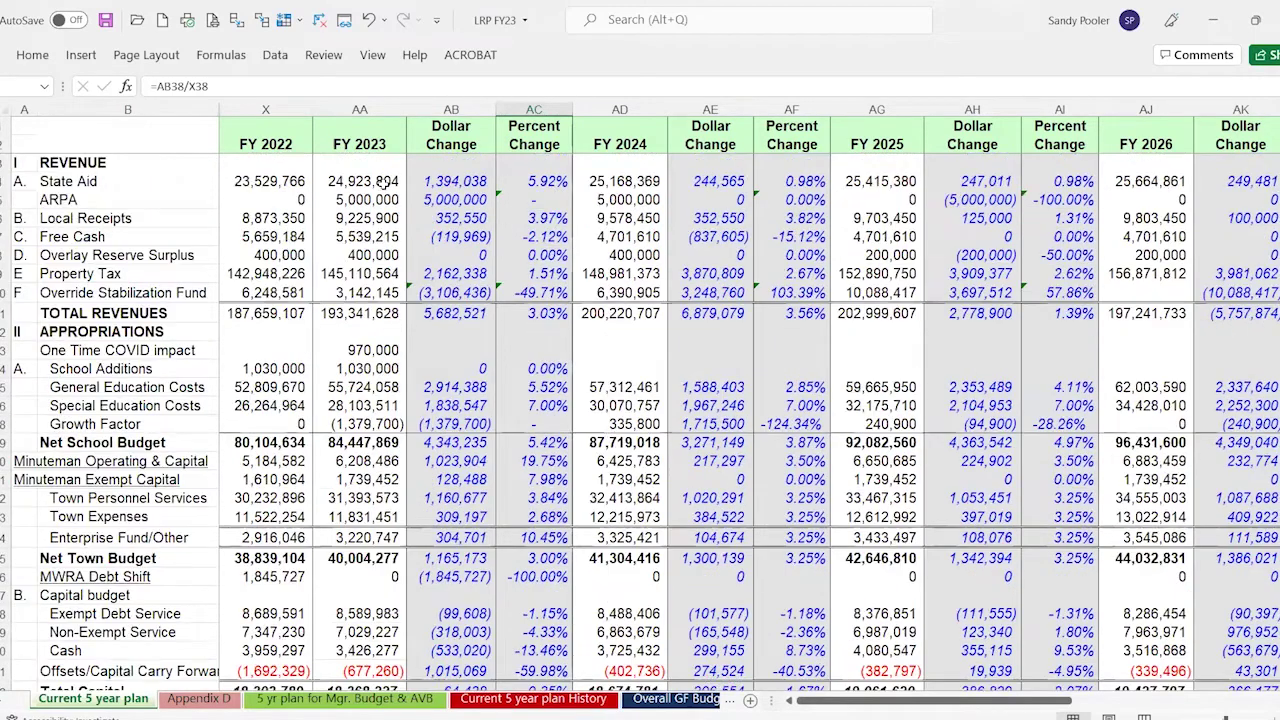
{"action": "left_click", "coordinate": [556, 181]}
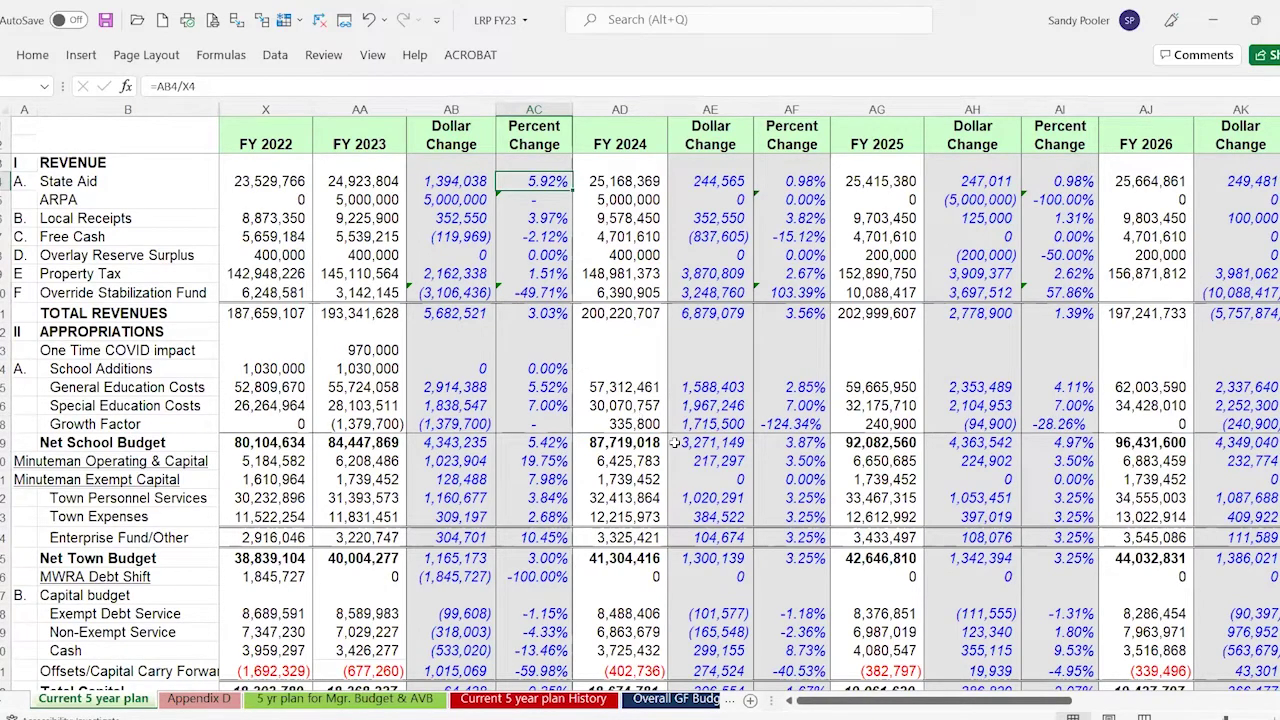
Step: Review the projected Balance for FY 2025, FY 2026 and FY 2027 in the LRP FY23 plan
{"action": "scroll", "coordinate": [674, 442], "scroll_direction": "down", "scroll_amount": 3}
{"action": "scroll", "coordinate": [900, 498], "scroll_direction": "down", "scroll_amount": 4}
{"action": "left_click", "coordinate": [900, 498]}
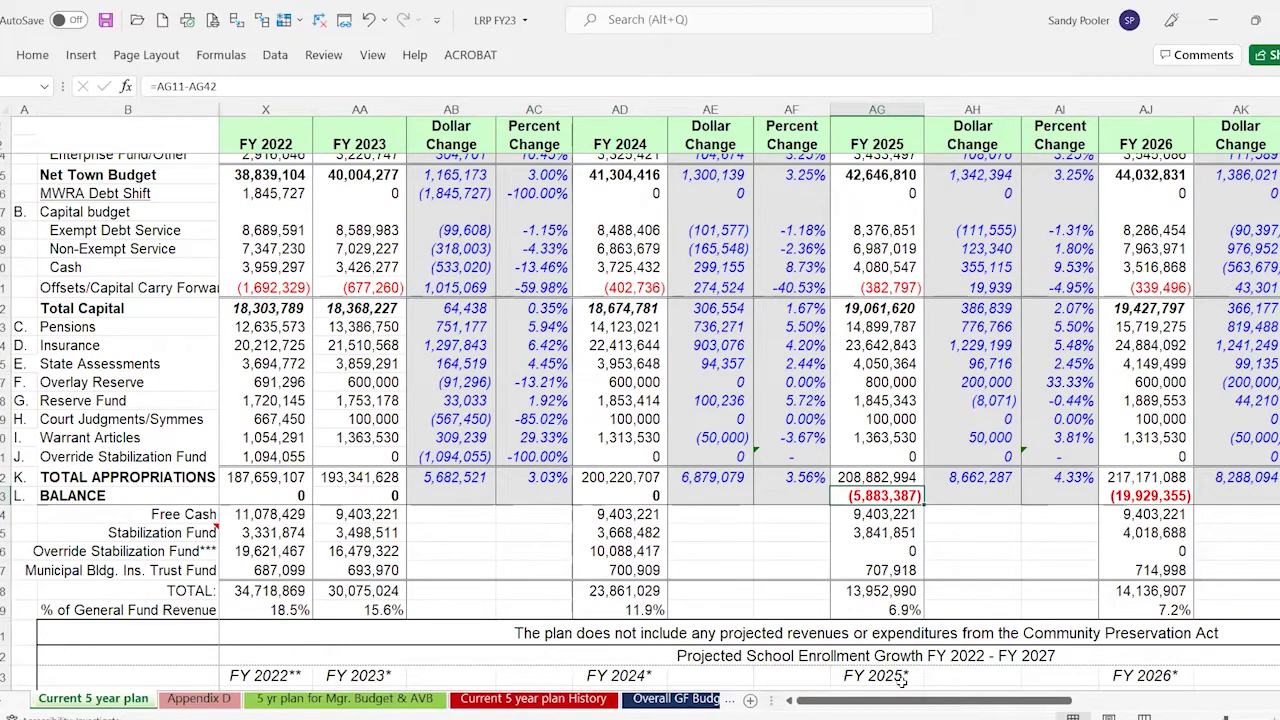
{"action": "left_click_drag", "start_coordinate": [870, 703], "coordinate": [1001, 700]}
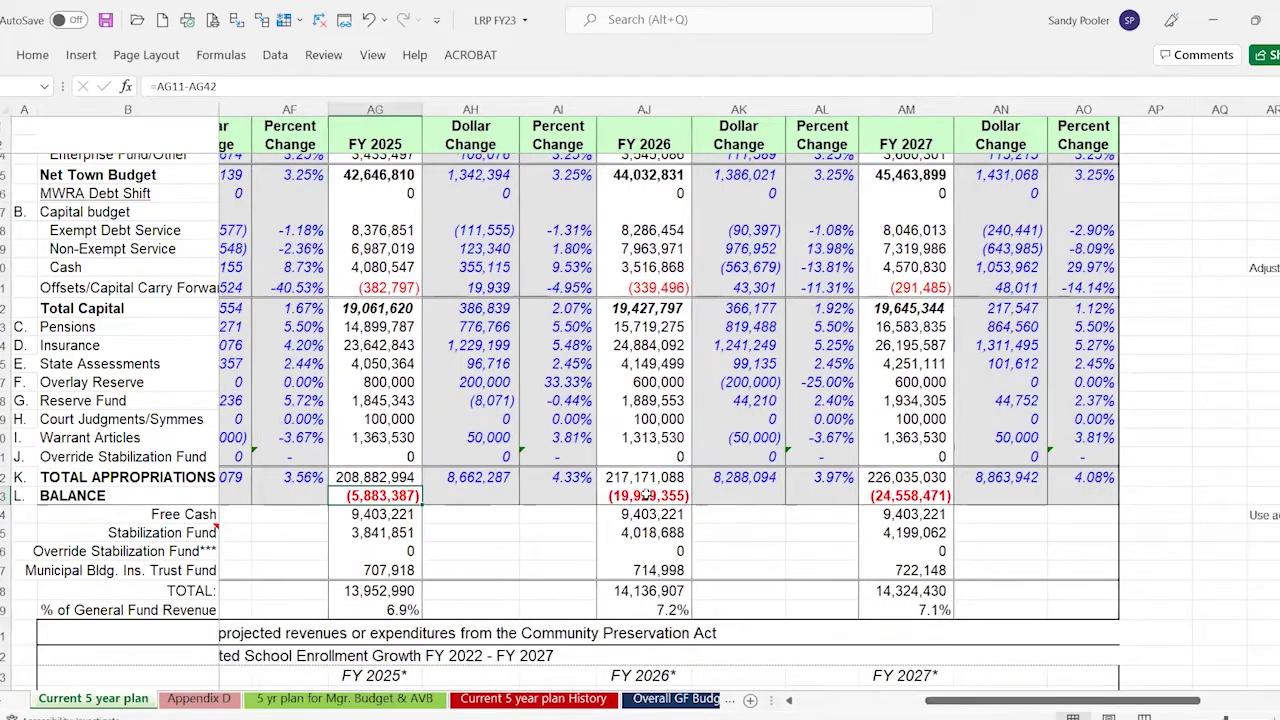
{"action": "left_click", "coordinate": [648, 495]}
{"action": "left_click", "coordinate": [920, 499]}
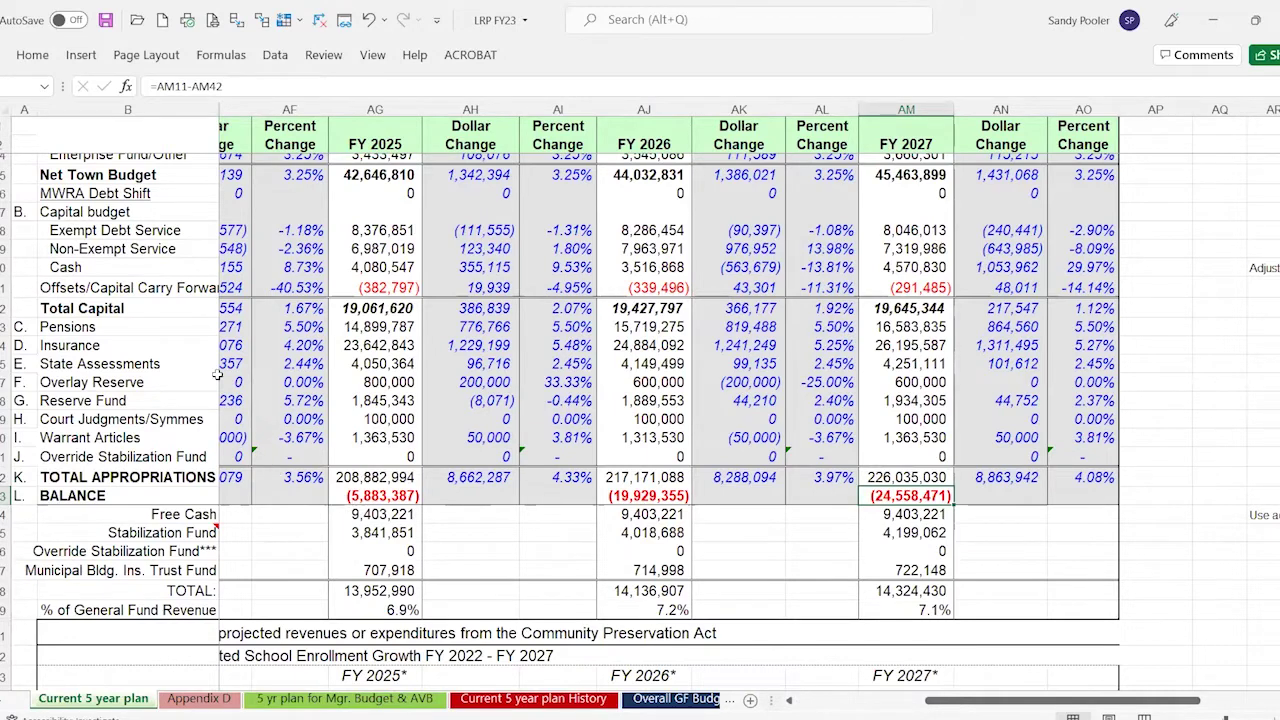
Step: Return to the plan's earlier fiscal years and check the FY 2023 Total Capital figure
{"action": "left_click", "coordinate": [152, 342]}
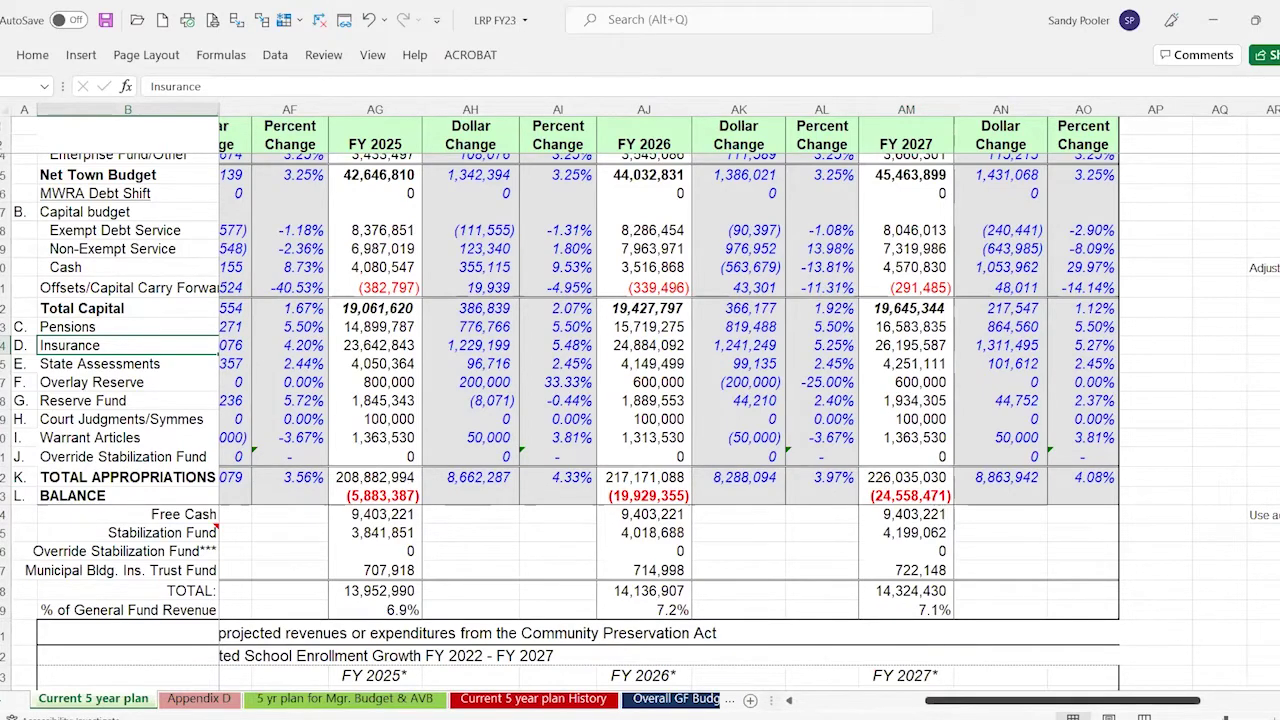
{"action": "left_click_drag", "start_coordinate": [996, 706], "coordinate": [868, 706]}
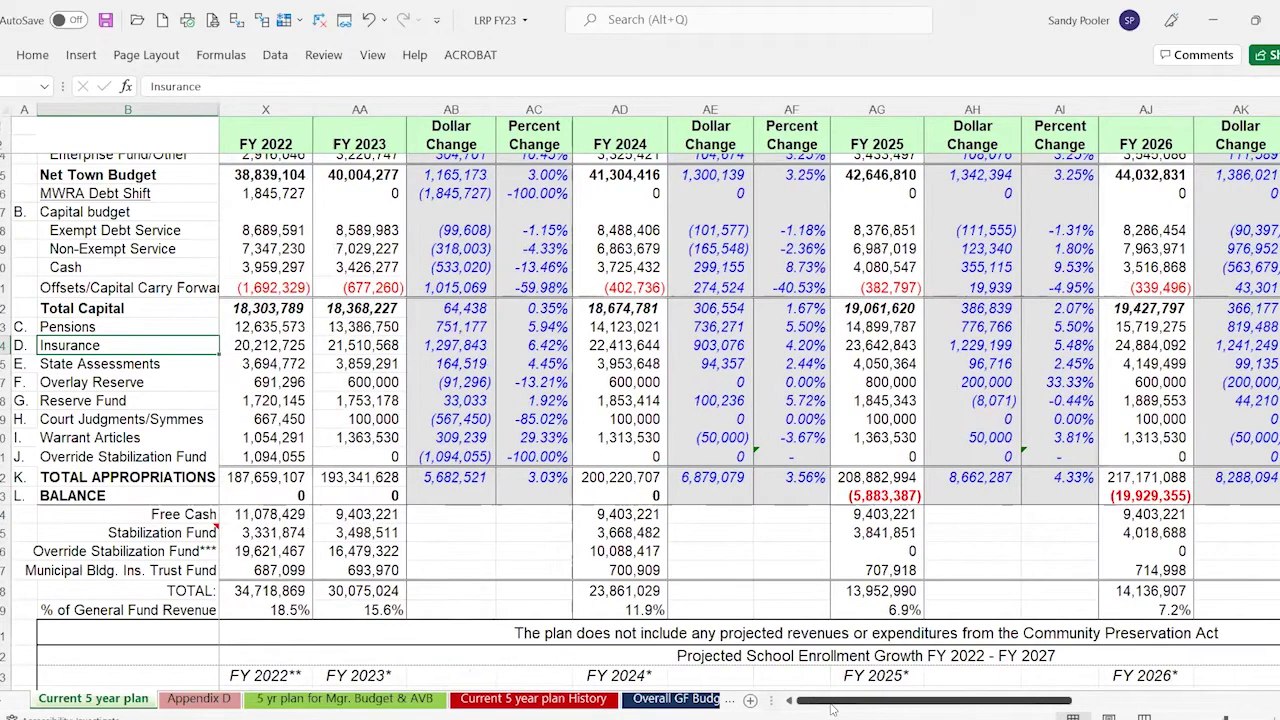
{"action": "left_click", "coordinate": [357, 311]}
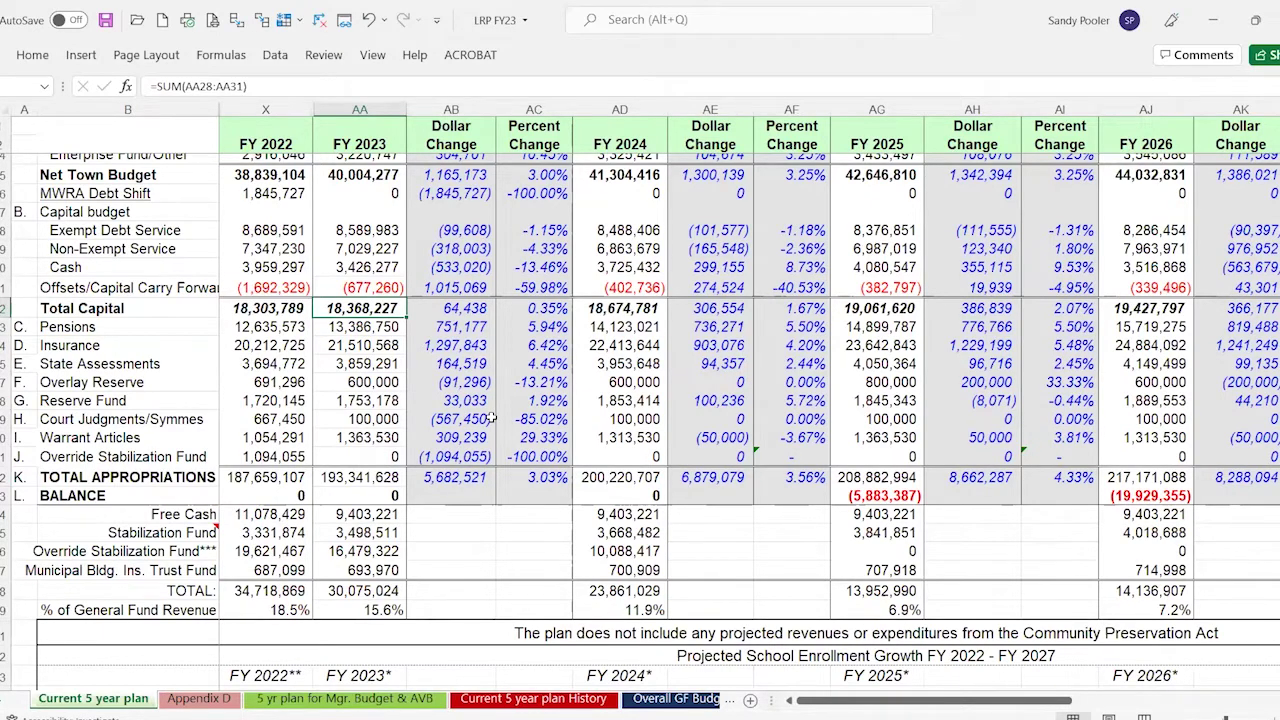
Step: Go through the FY 2025 appropriations down to Warrant Articles and check that year's projected Balance
{"action": "key", "text": "Right"}
{"action": "key", "text": "Down"}
{"action": "key", "text": "Right"}
{"action": "key", "text": "Right"}
{"action": "key", "text": "Right"}
{"action": "key", "text": "Right"}
{"action": "key", "text": "Right"}
{"action": "key", "text": "Down"}
{"action": "key", "text": "Down"}
{"action": "key", "text": "Down"}
{"action": "key", "text": "Down"}
{"action": "key", "text": "Down"}
{"action": "key", "text": "Down"}
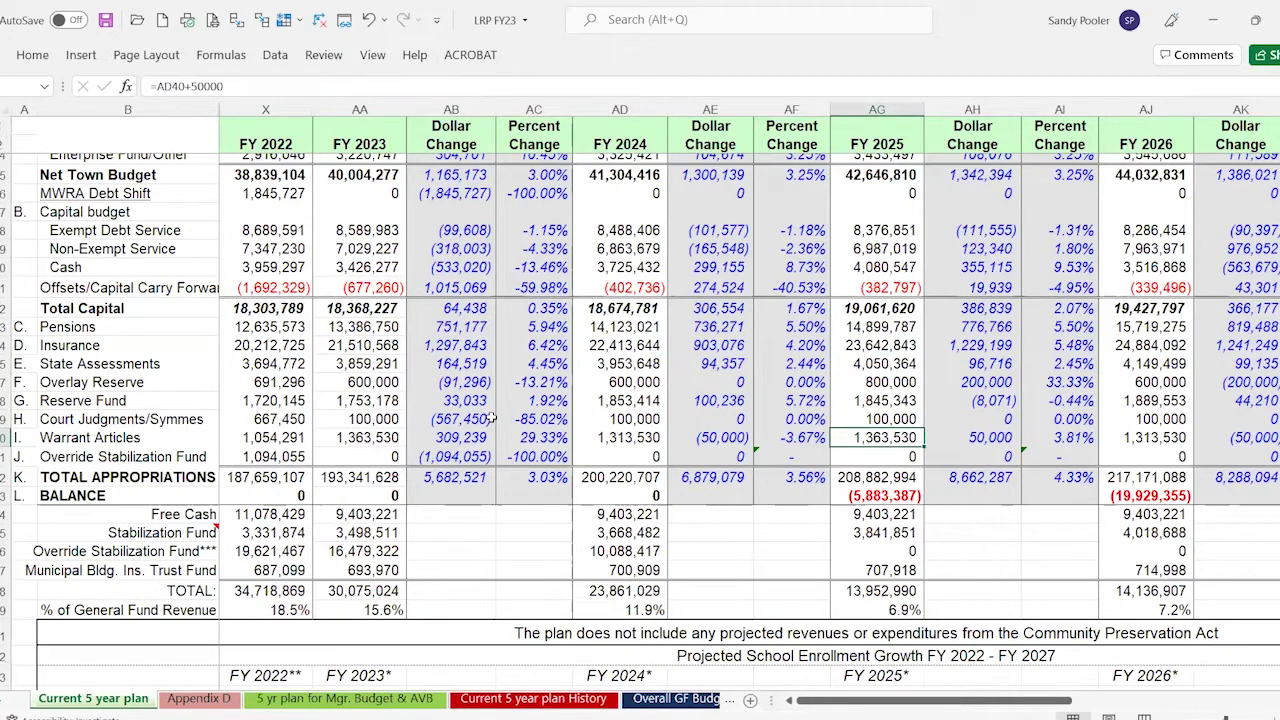
{"action": "key", "text": "Down"}
{"action": "key", "text": "Down"}
{"action": "key", "text": "Down"}
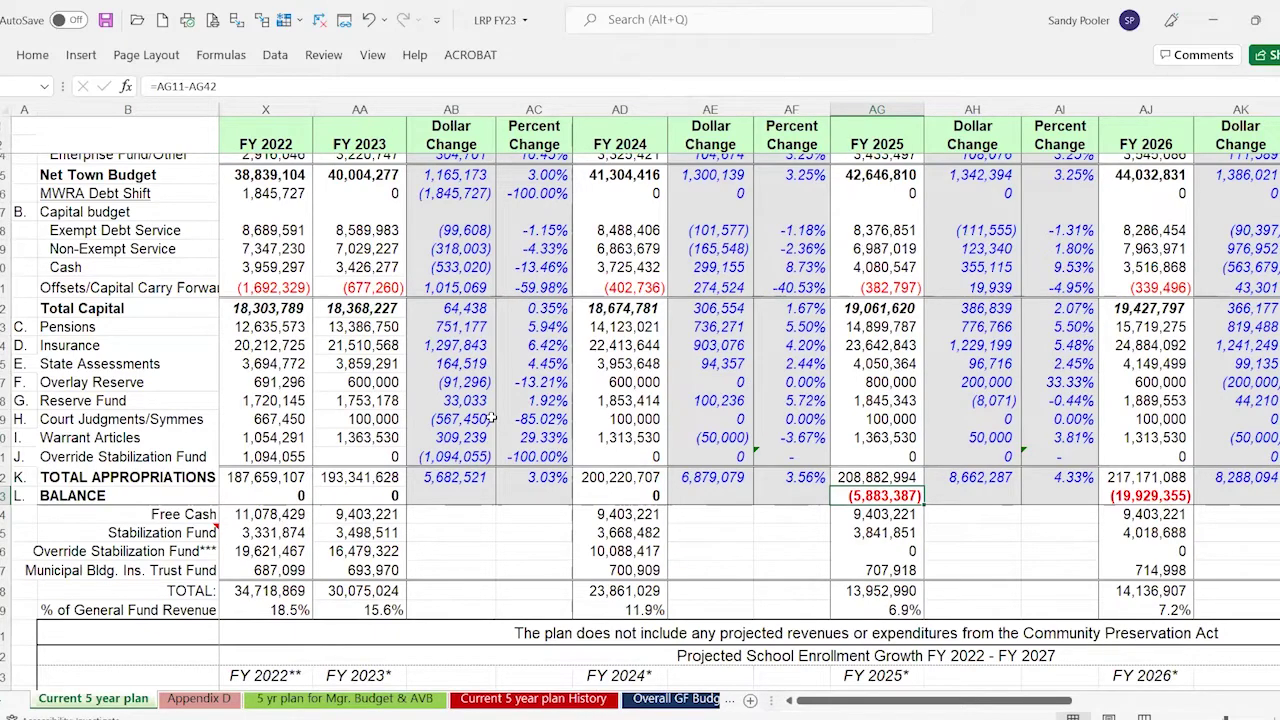
Step: Compare the projected Balance for FY 2026 with the one for FY 2025
{"action": "key", "text": "Right"}
{"action": "key", "text": "Right"}
{"action": "key", "text": "Right"}
{"action": "key", "text": "Right"}
{"action": "key", "text": "Right"}
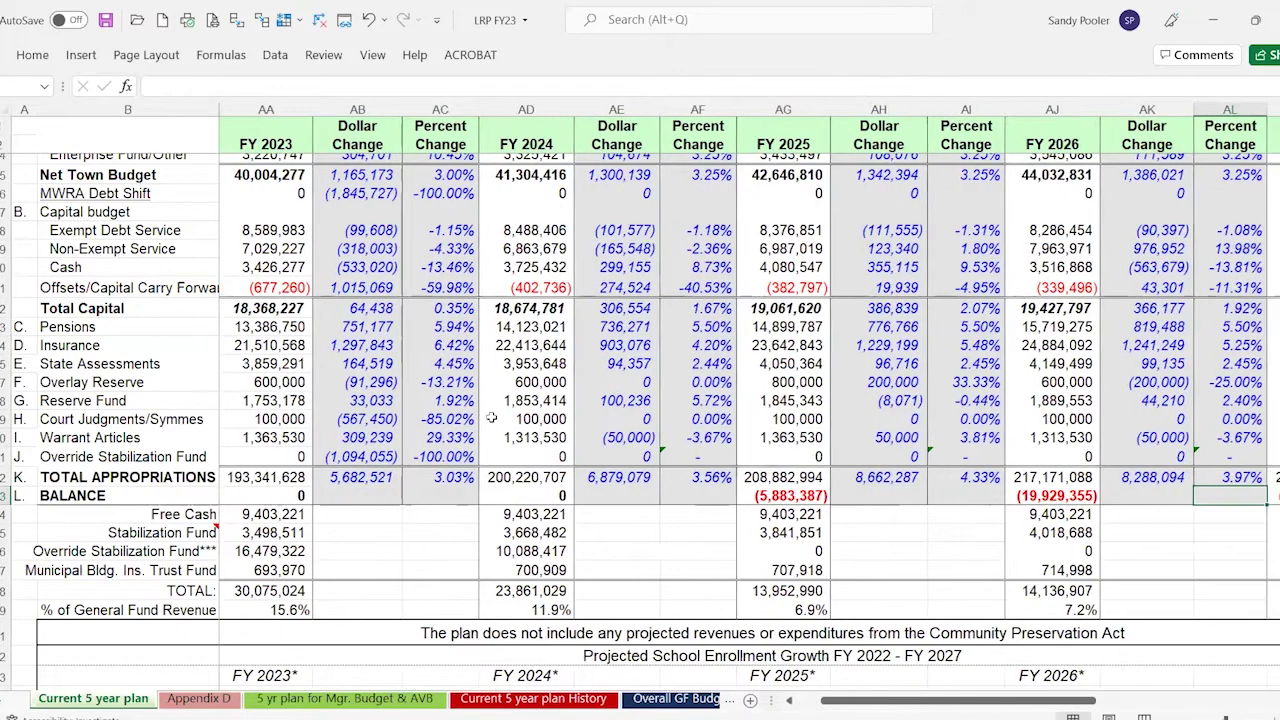
{"action": "key", "text": "Right"}
{"action": "key", "text": "Left"}
{"action": "key", "text": "Left"}
{"action": "key", "text": "Left"}
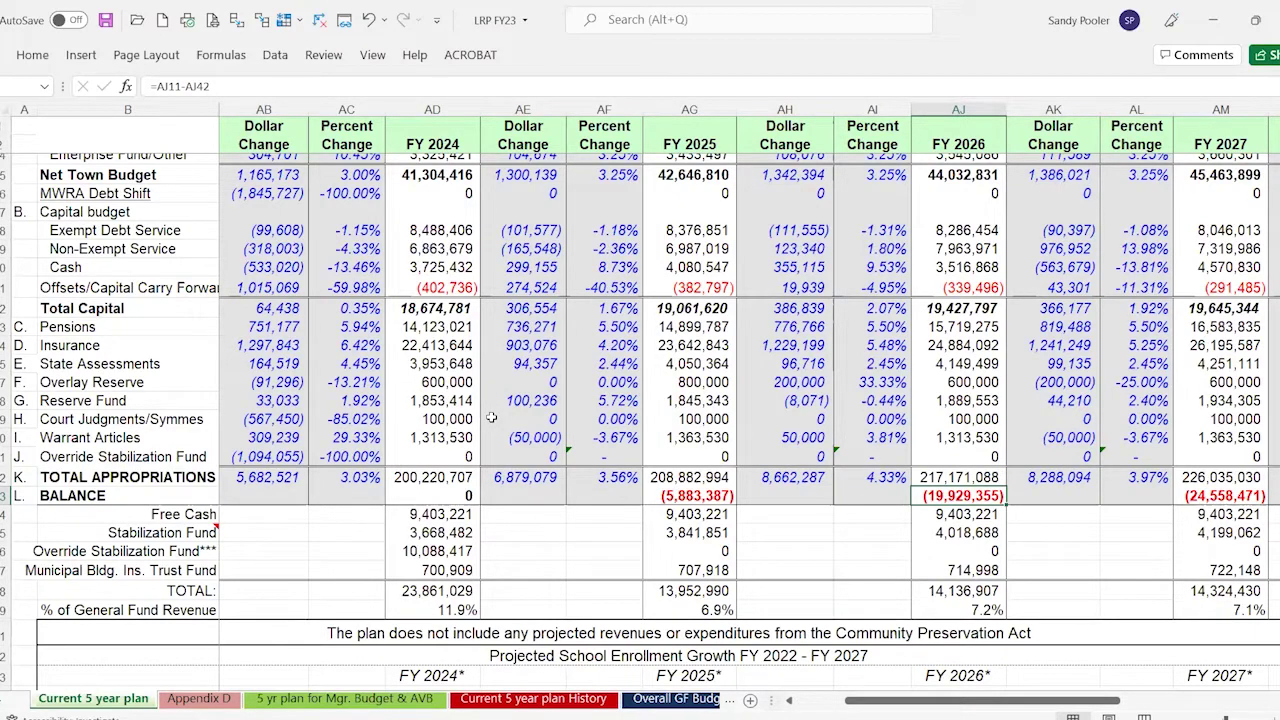
{"action": "key", "text": "Left"}
{"action": "key", "text": "Left"}
{"action": "key", "text": "Left"}
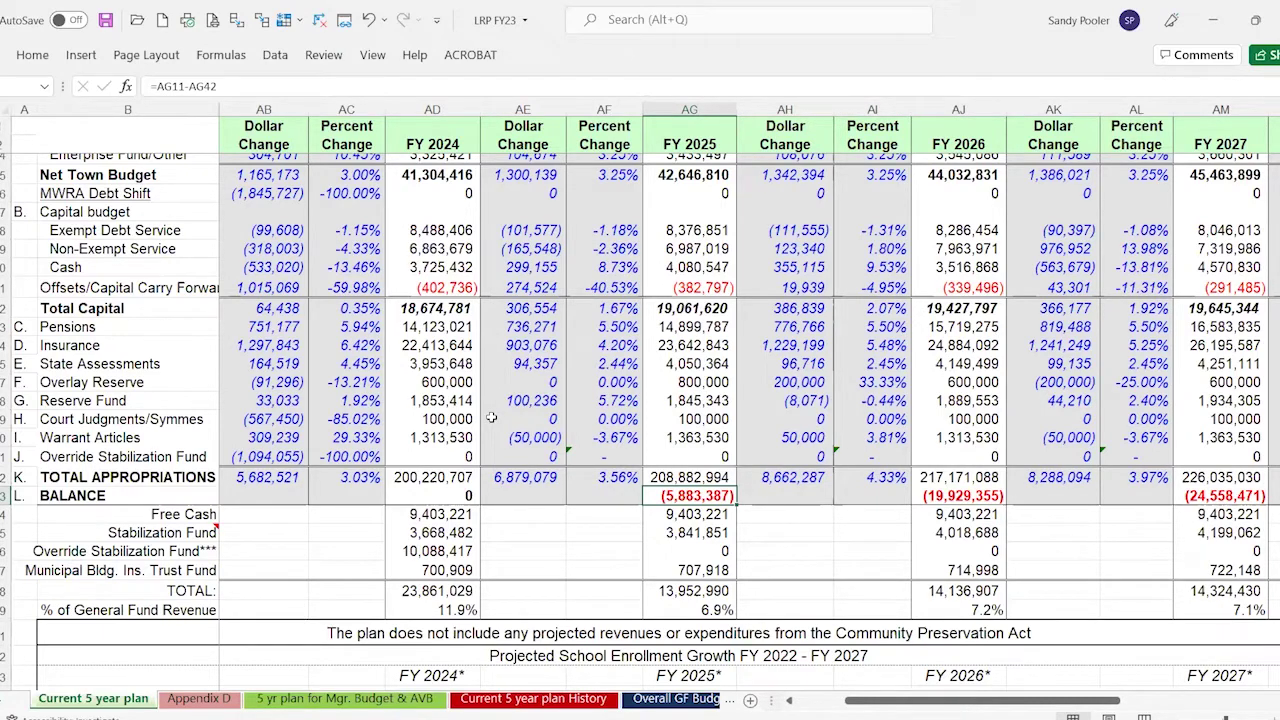
Step: Trace the BALANCE row back through the earlier fiscal years to the FY 2022 Balance
{"action": "key", "text": "Left"}
{"action": "key", "text": "Left"}
{"action": "key", "text": "Left"}
{"action": "key", "text": "Left"}
{"action": "key", "text": "Left"}
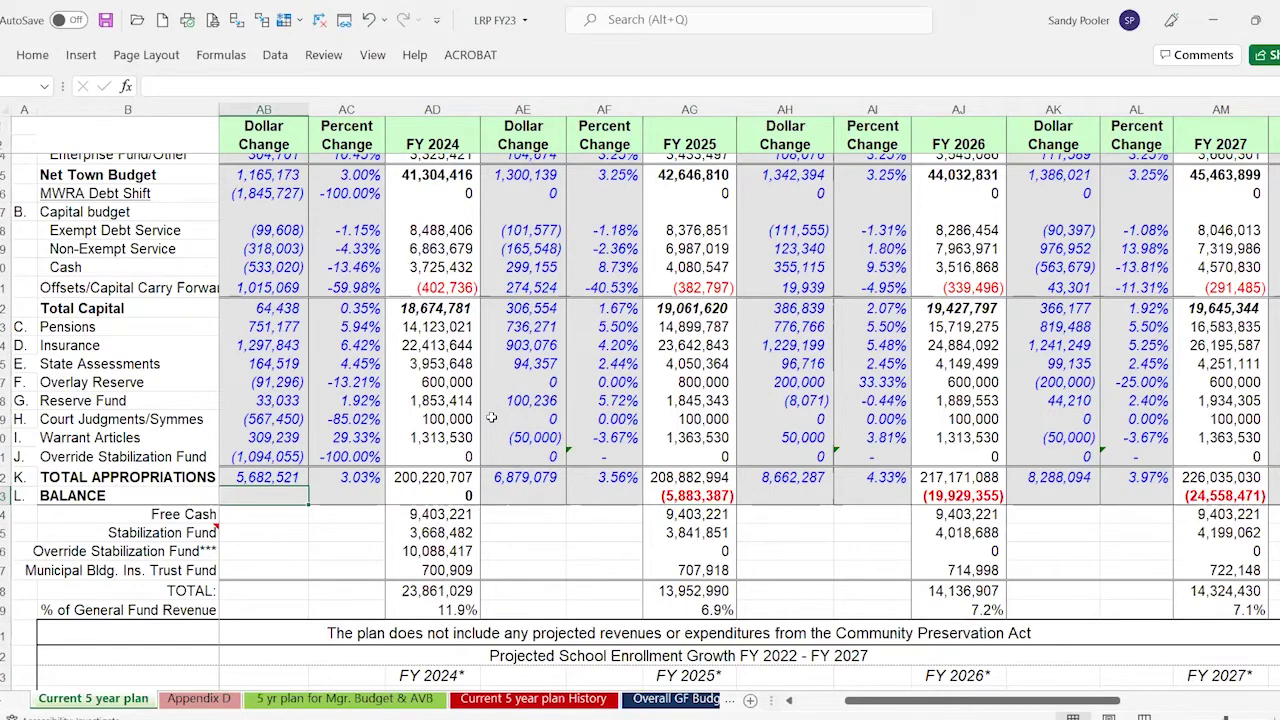
{"action": "key", "text": "Left"}
{"action": "key", "text": "Left"}
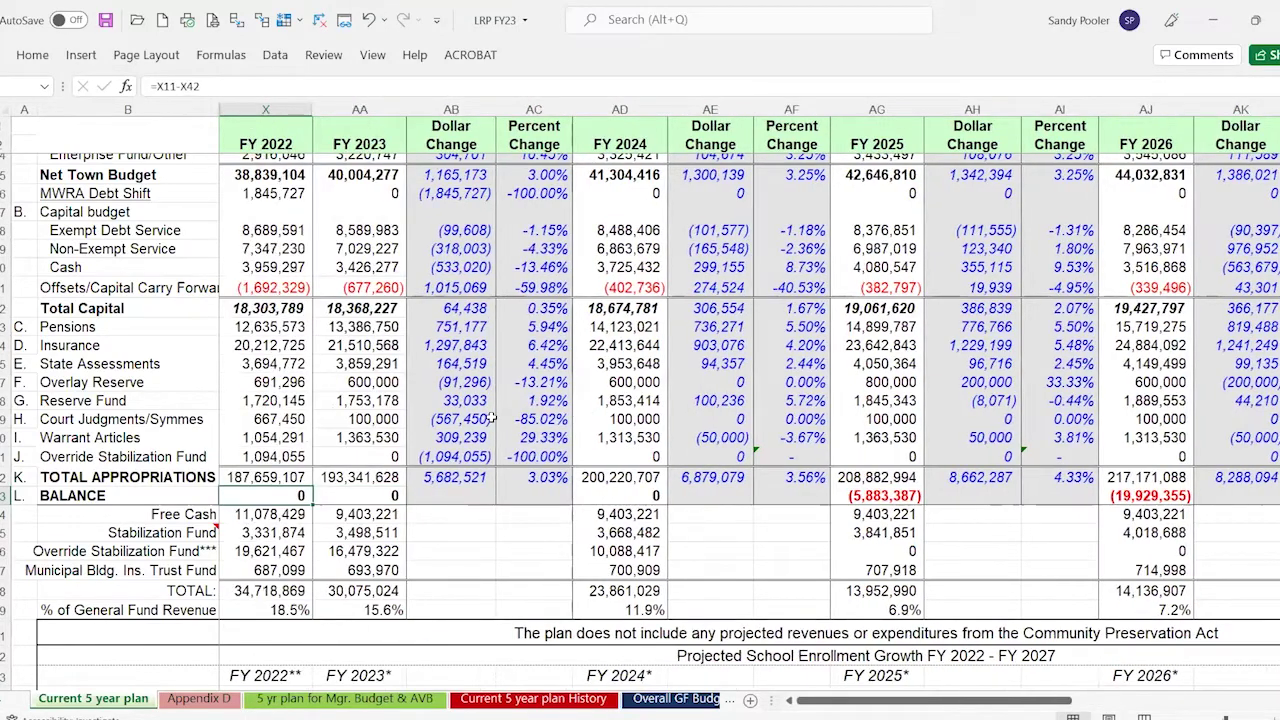
{"action": "key", "text": "Left"}
{"action": "key", "text": "Right"}
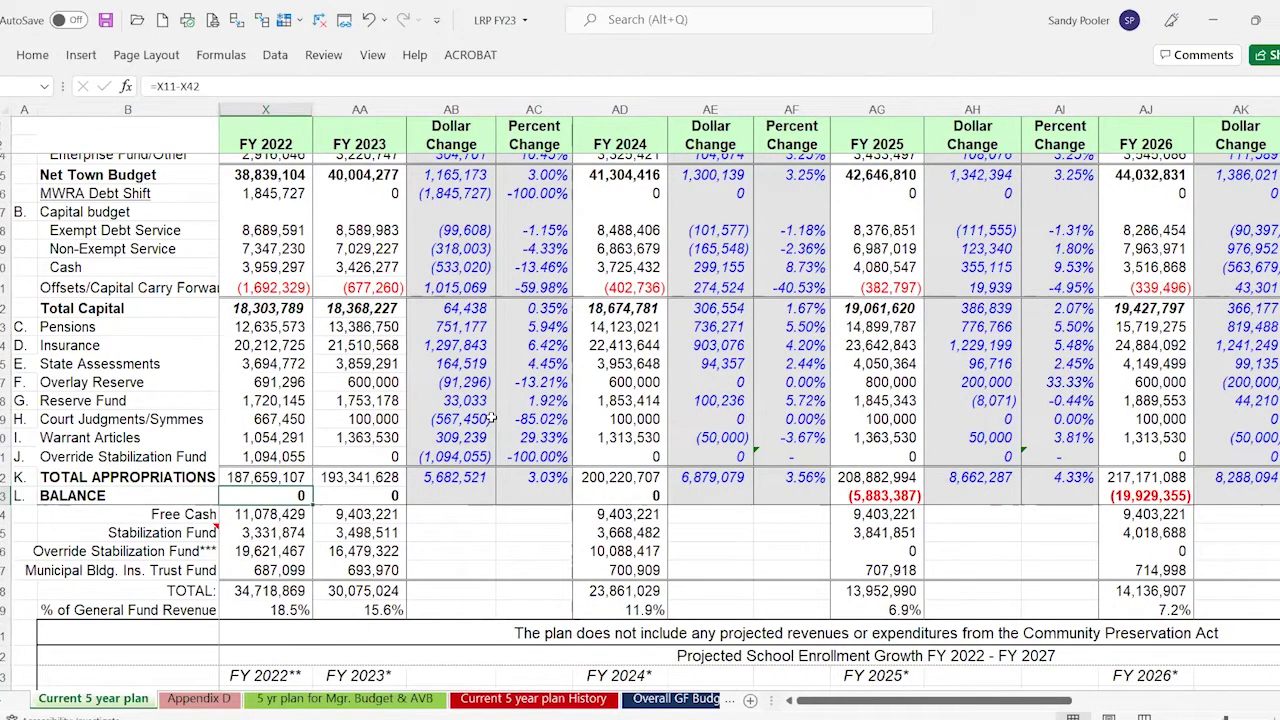